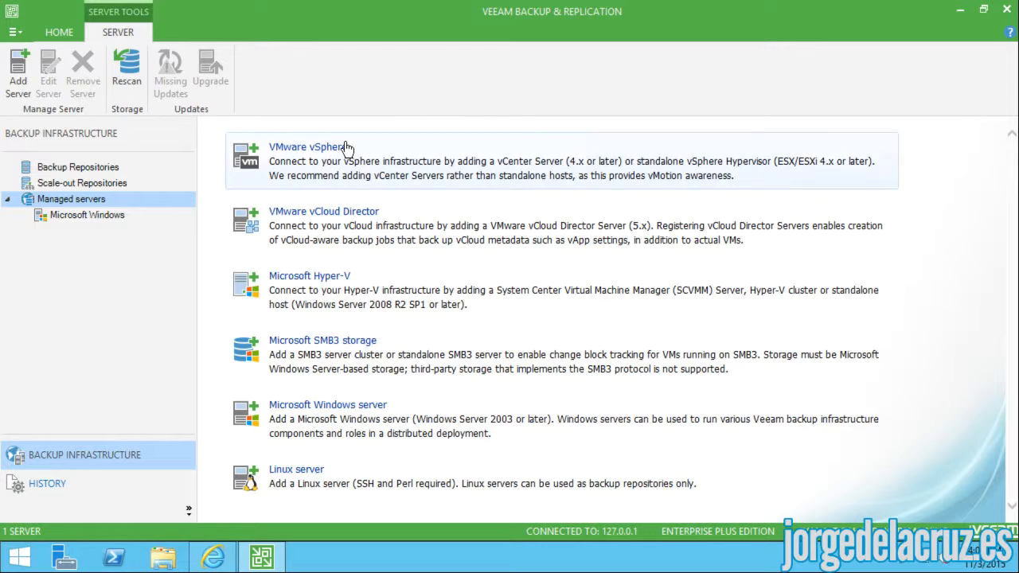
# - Begin adding vcenter.zimbra.io as a new VMware vSphere server
pyautogui.click(300, 156)
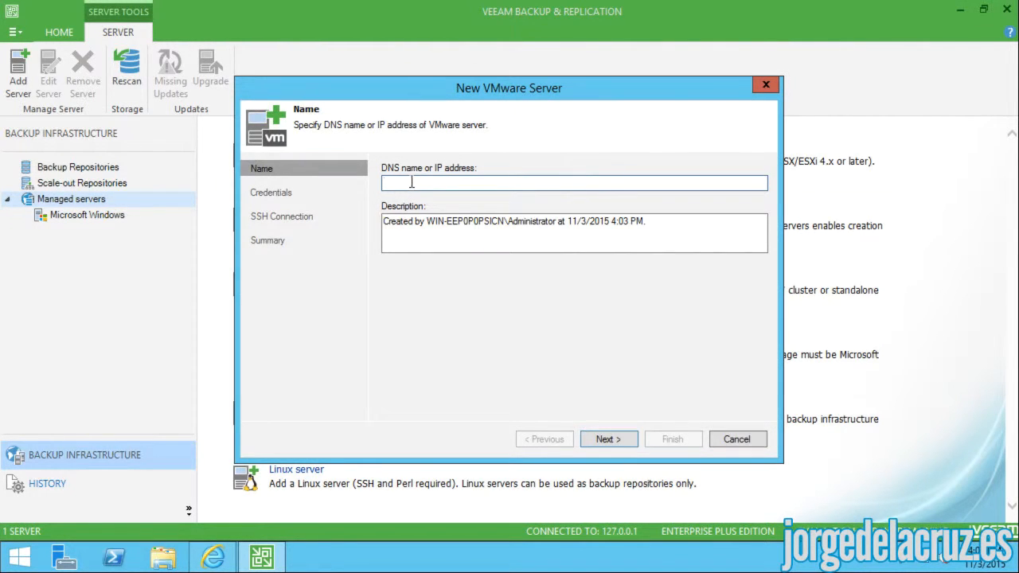
pyautogui.write('vcenter.zimbra.io')
pyautogui.click(607, 439)
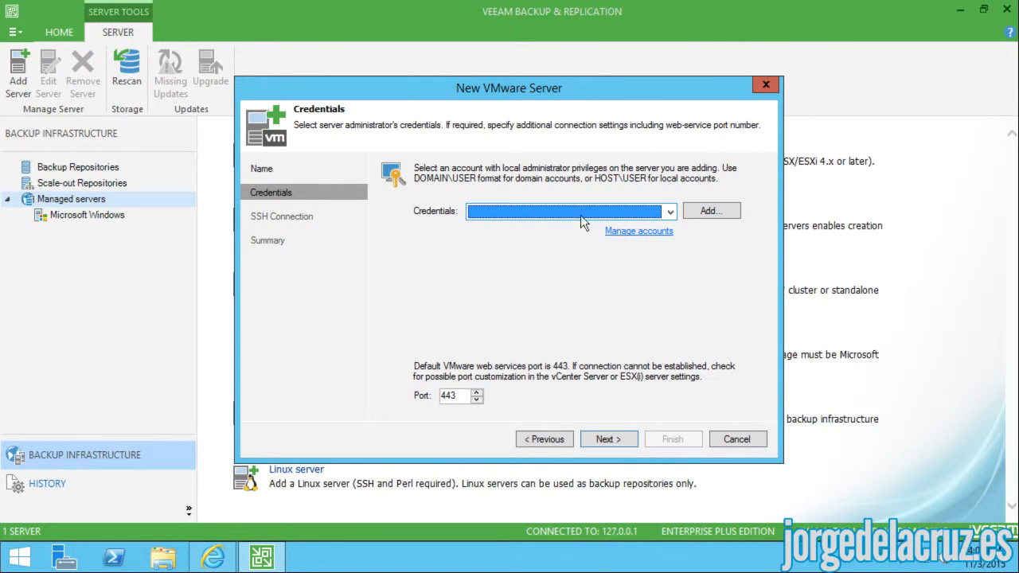
# - Add the vSphere administrator credentials, accept the untrusted certificate, and finish adding the server
pyautogui.click(708, 212)
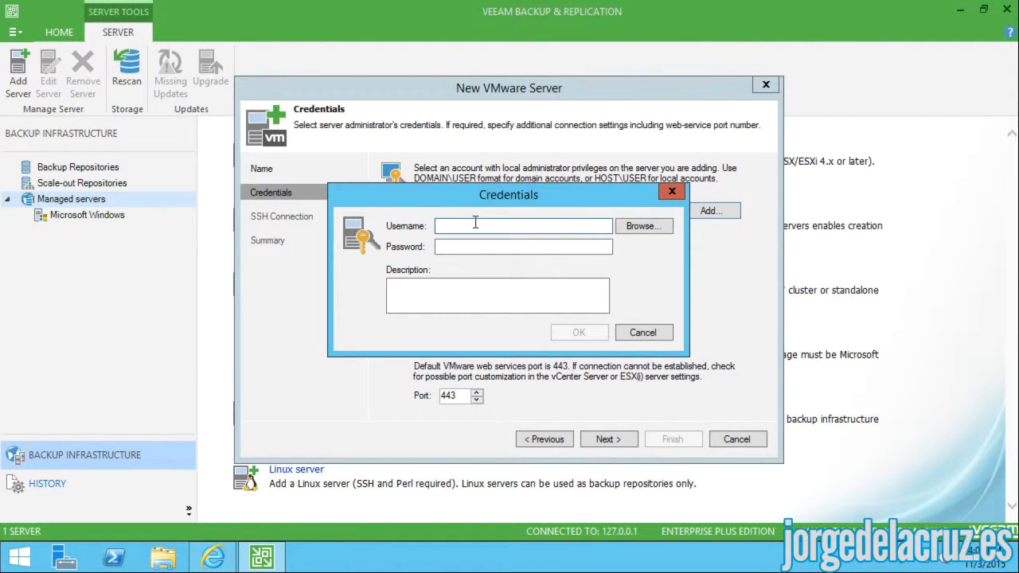
pyautogui.write('vsphere.local\\administrator')
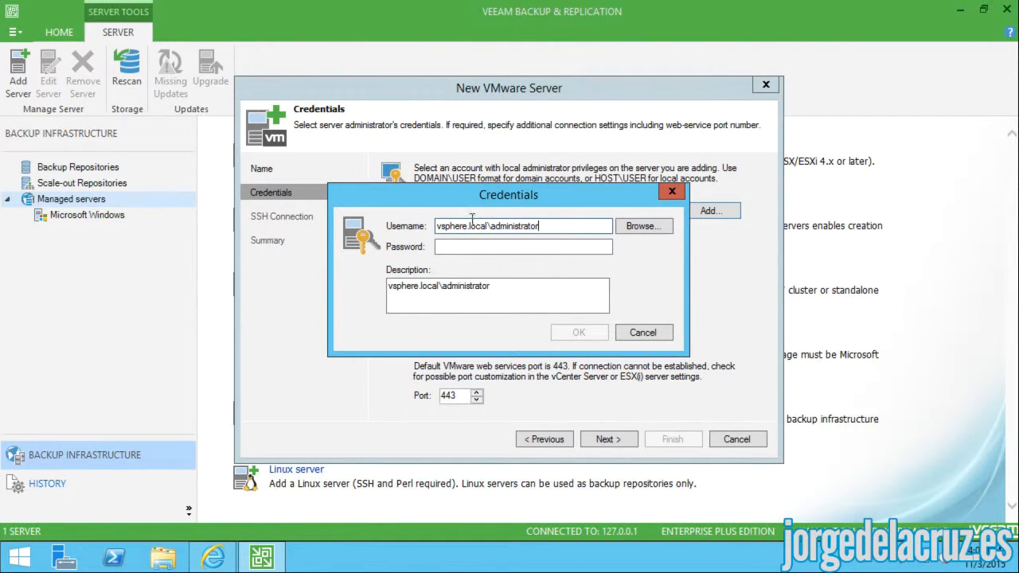
pyautogui.click(460, 244)
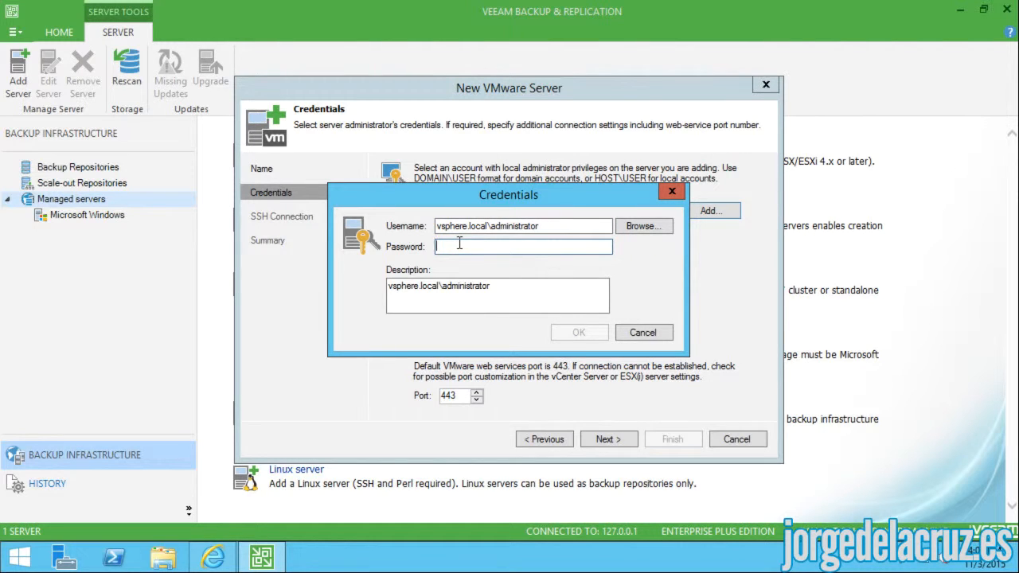
pyautogui.write('•••••••••••')
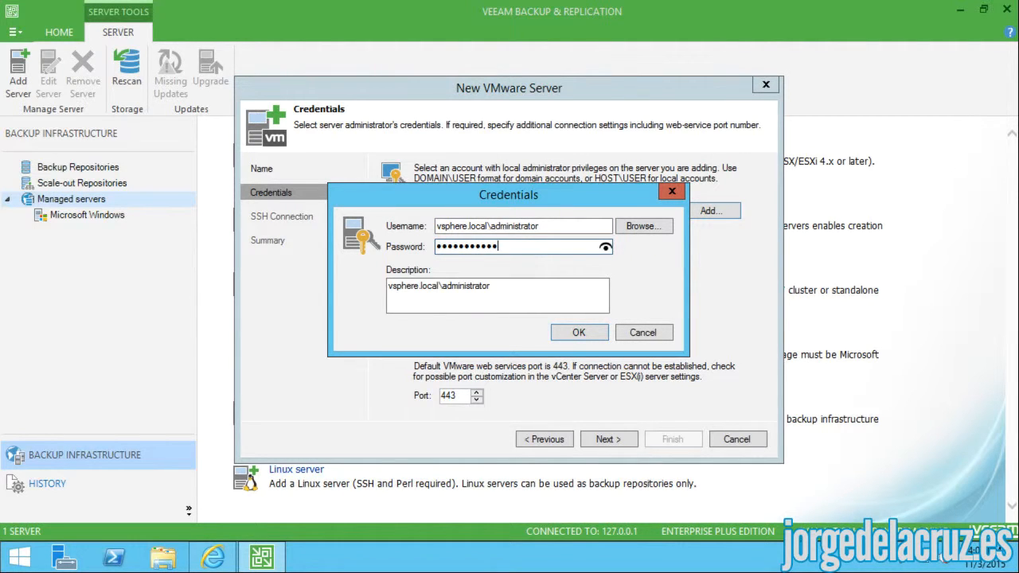
pyautogui.click(572, 340)
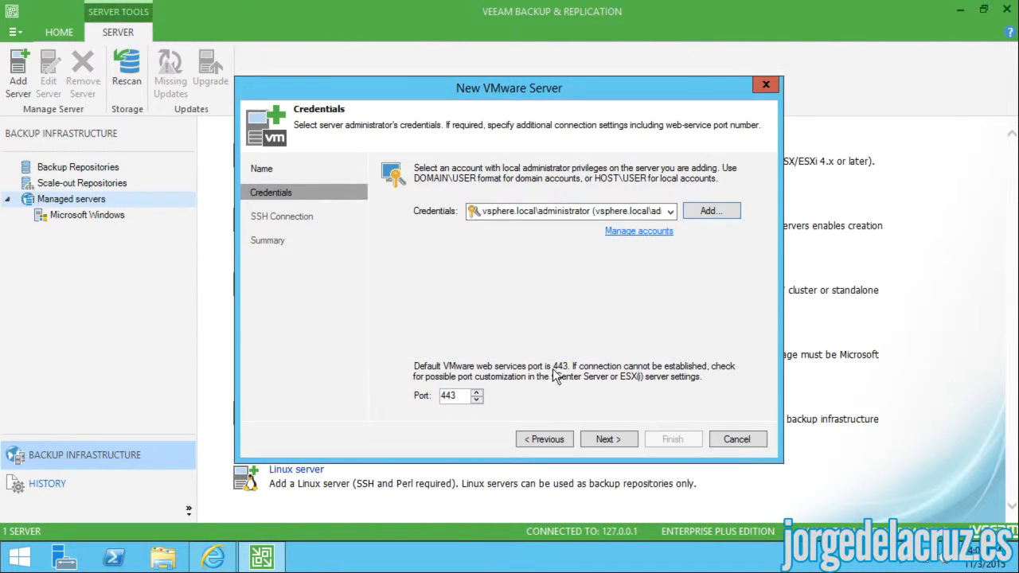
pyautogui.click(611, 443)
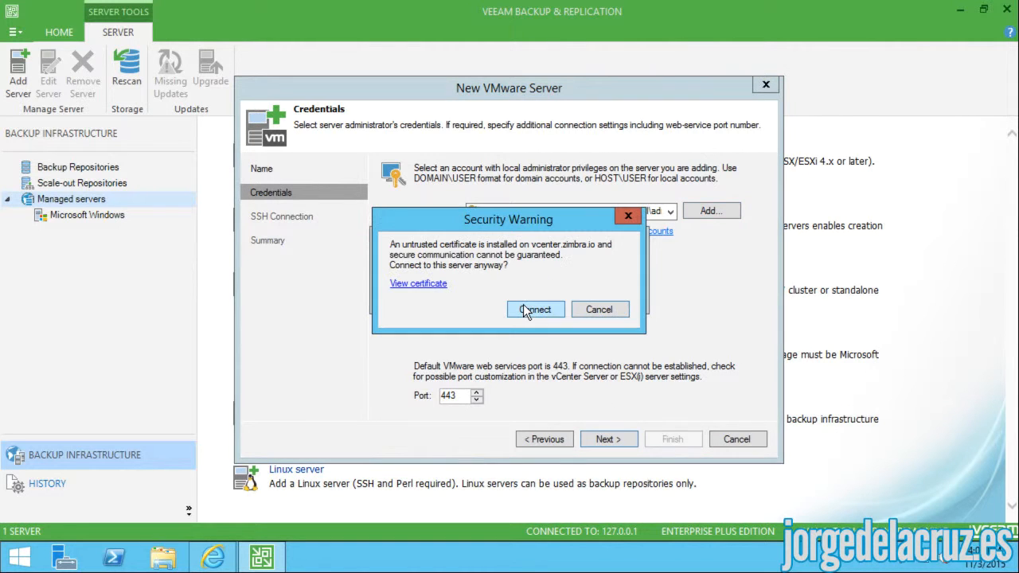
pyautogui.click(535, 310)
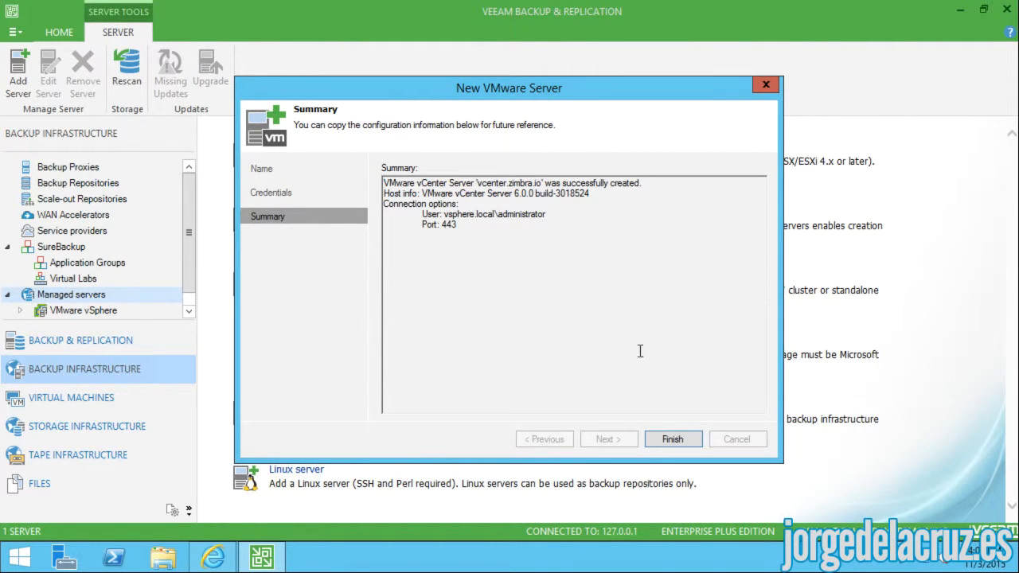
pyautogui.click(673, 439)
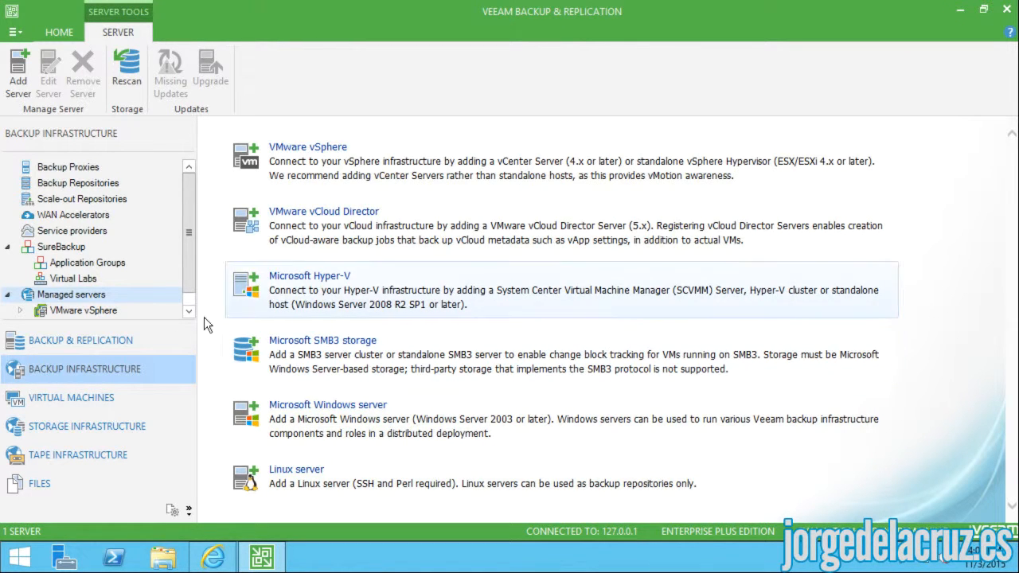
# - Expand Managed servers down to vcenter.zimbra.io's ESXi host, then show the Virtual Machines view
pyautogui.click(102, 312)
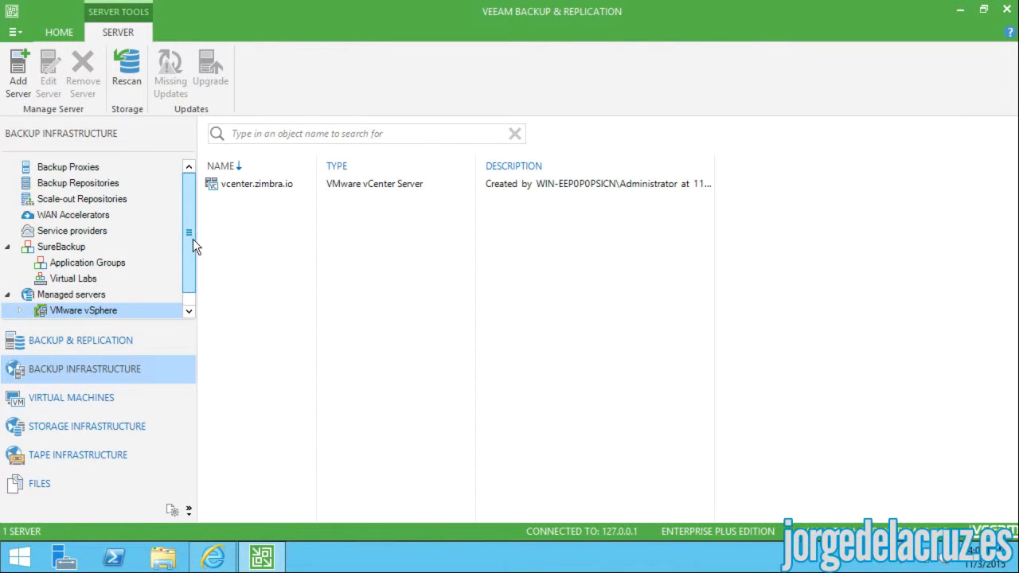
pyautogui.scroll(-1, 189, 270)
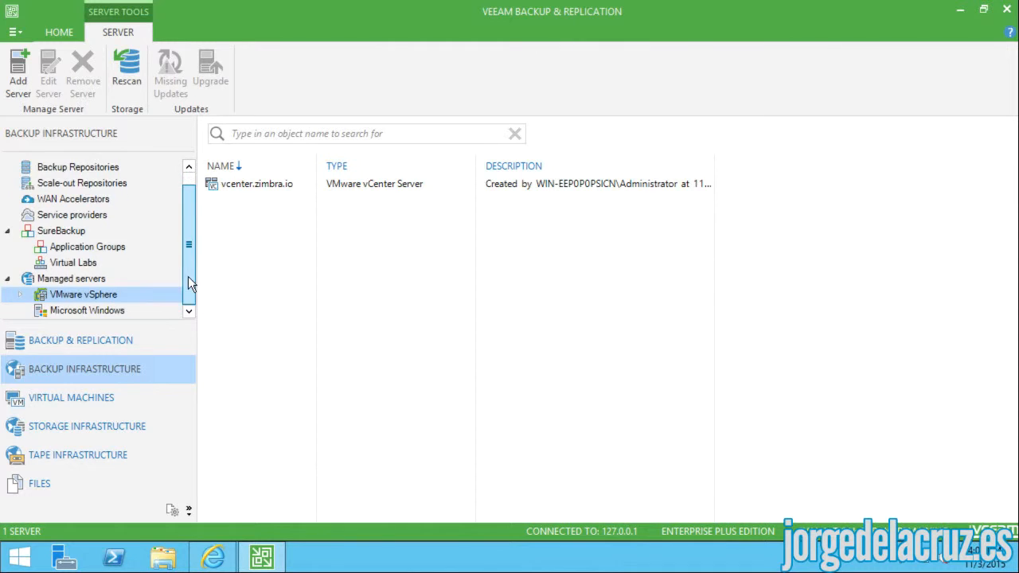
pyautogui.click(20, 295)
pyautogui.click(99, 309)
pyautogui.scroll(-1, 188, 251)
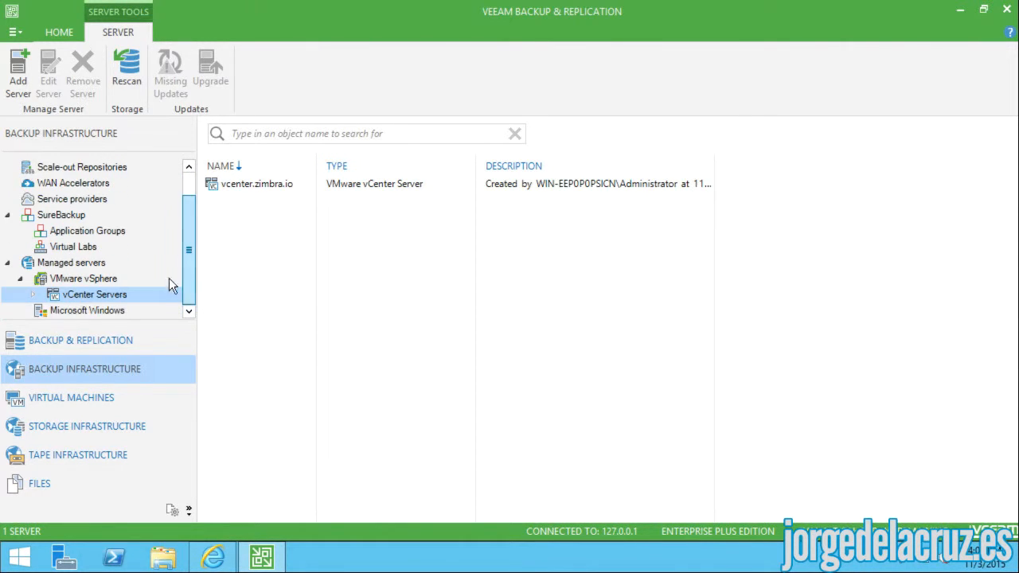
pyautogui.click(33, 295)
pyautogui.click(79, 309)
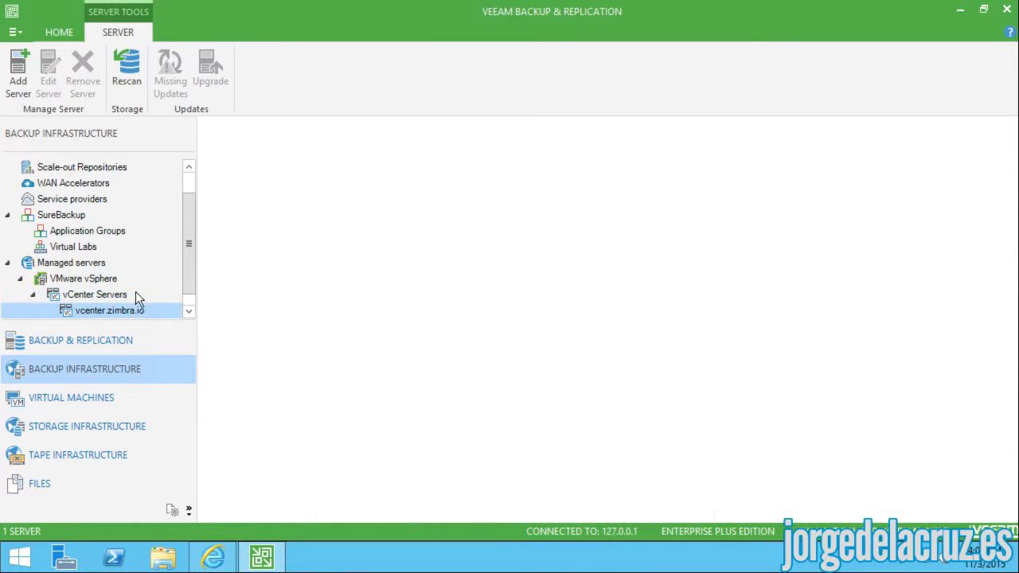
pyautogui.scroll(-1, 159, 271)
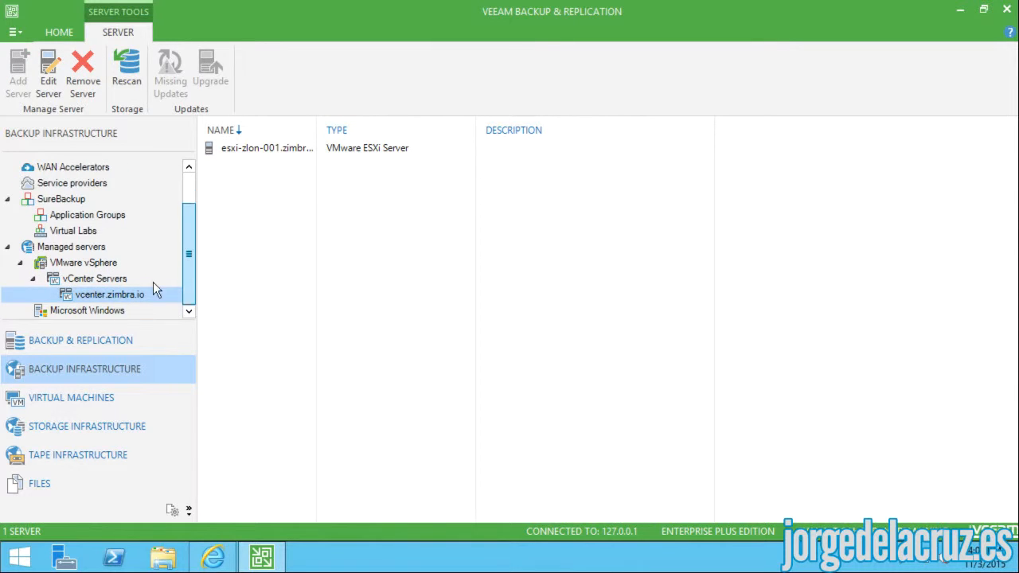
pyautogui.click(245, 152)
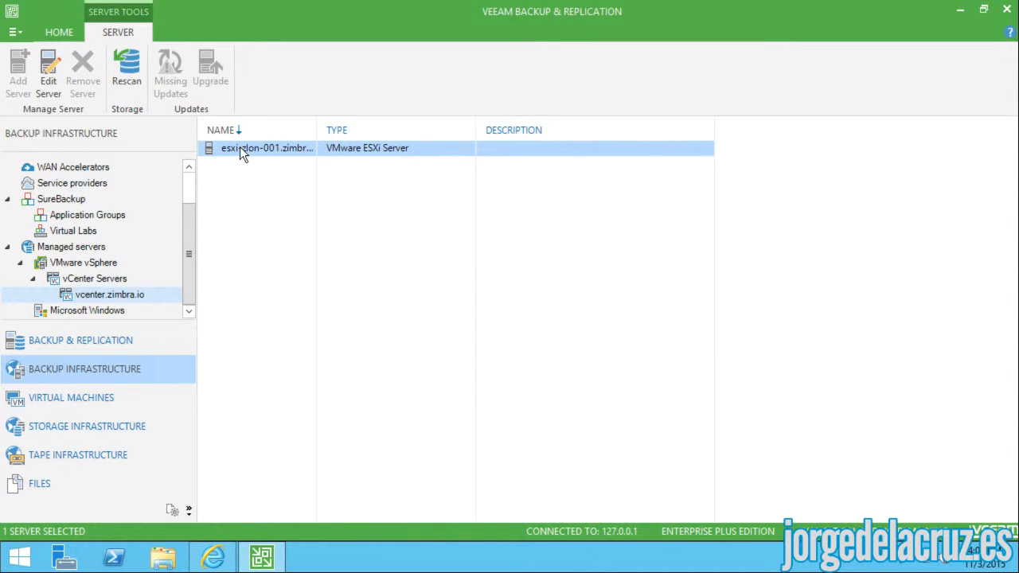
pyautogui.click(70, 406)
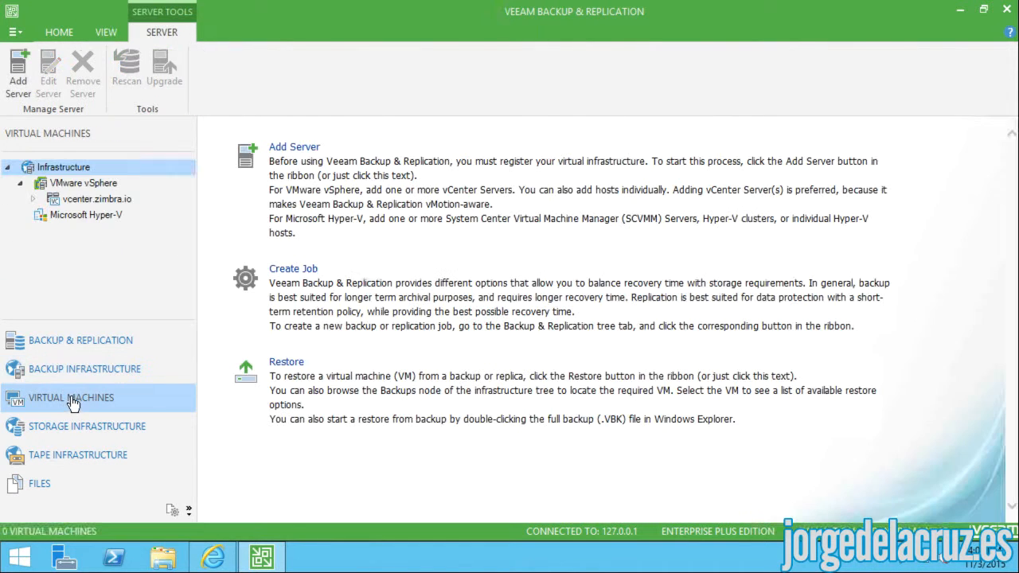
# - List the five VMs on vcenter.zimbra.io, then open Veeam-B&R-v9's Edit Settings in vSphere
pyautogui.click(93, 199)
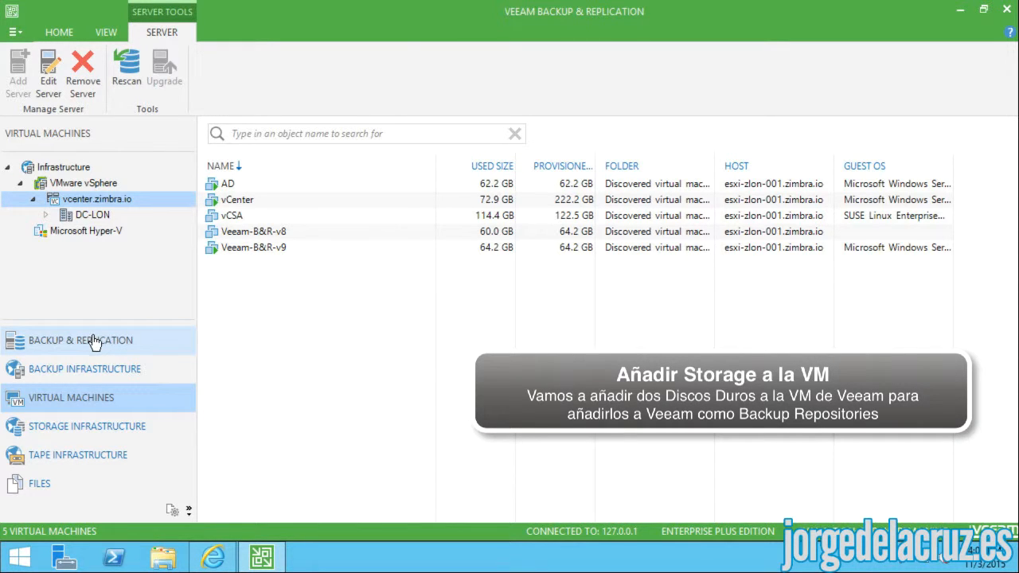
pyautogui.click(70, 428)
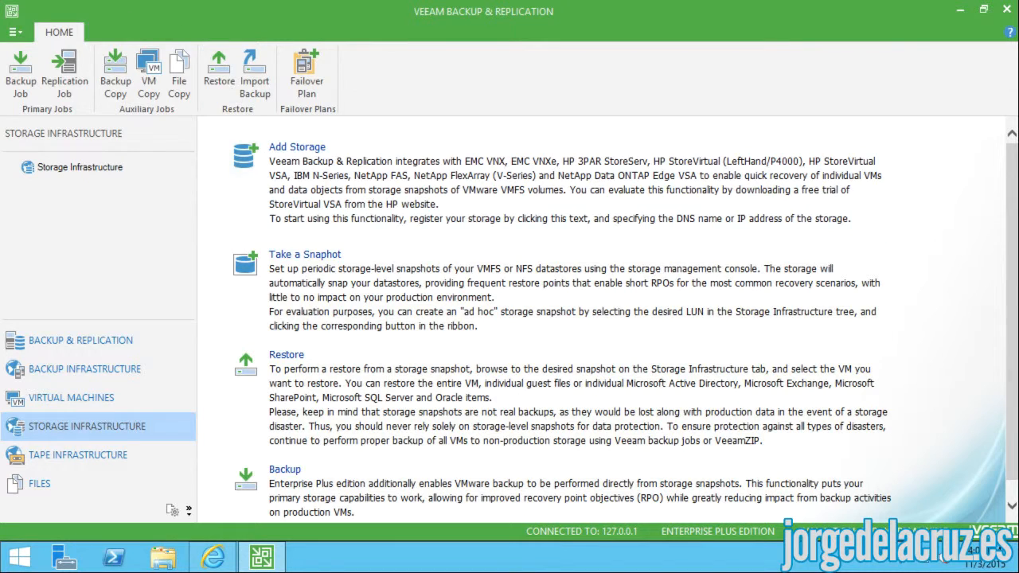
pyautogui.click(61, 0)
pyautogui.click(94, 29)
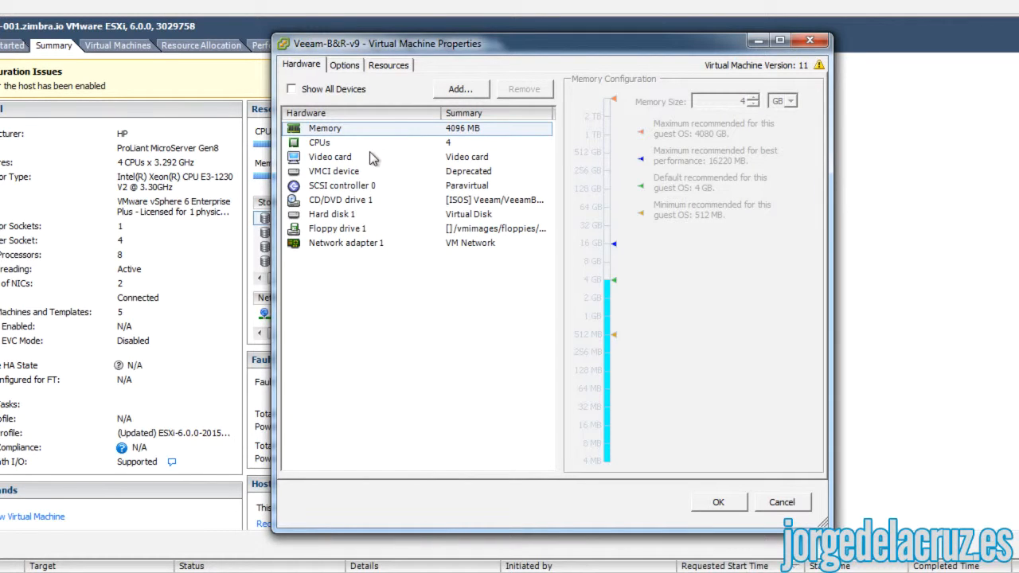
# - Add a new 50 GB Thick Provision Eager Zeroed hard disk to Veeam-B&R-v9
pyautogui.click(462, 90)
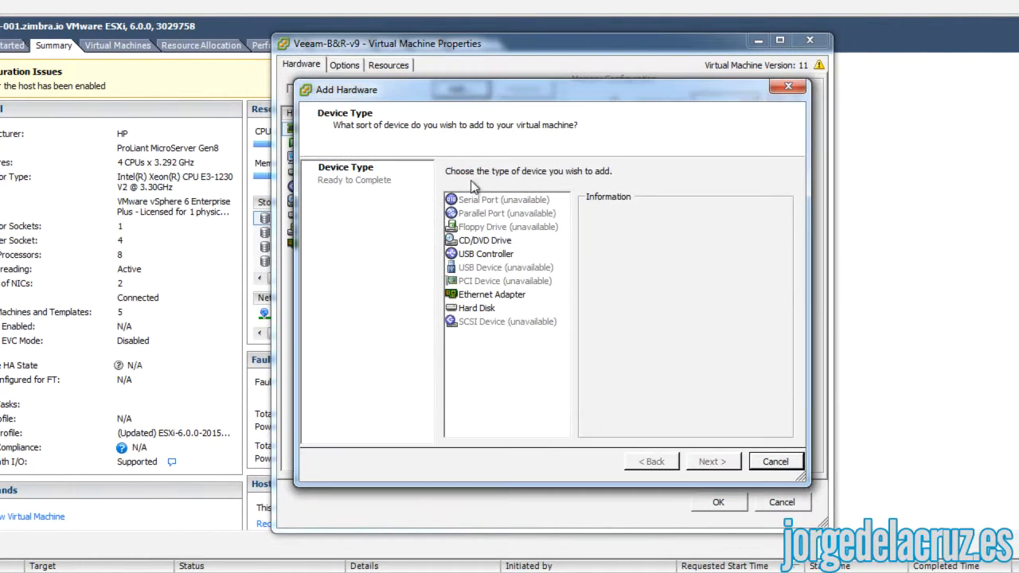
pyautogui.click(474, 308)
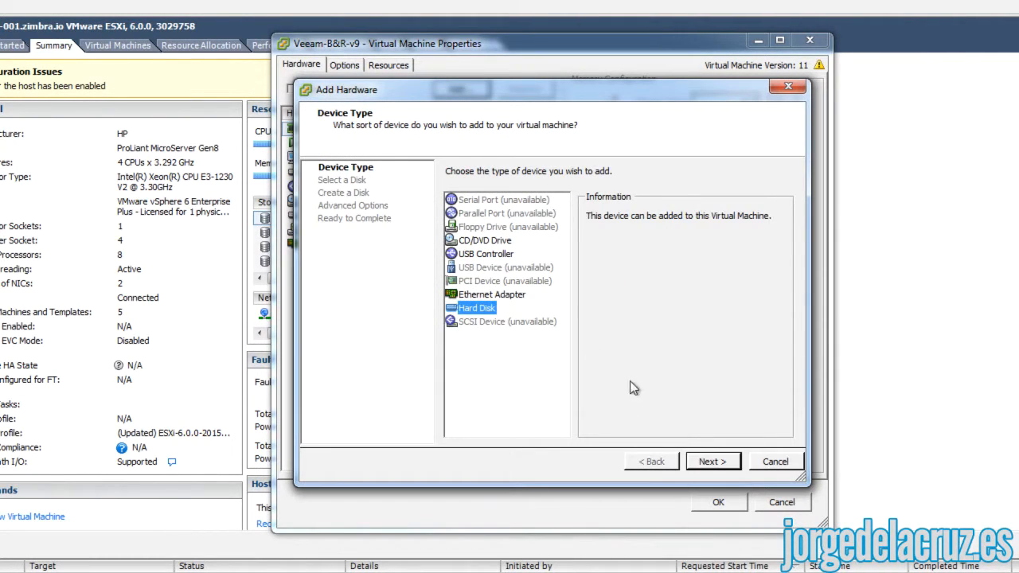
pyautogui.click(712, 462)
pyautogui.click(712, 462)
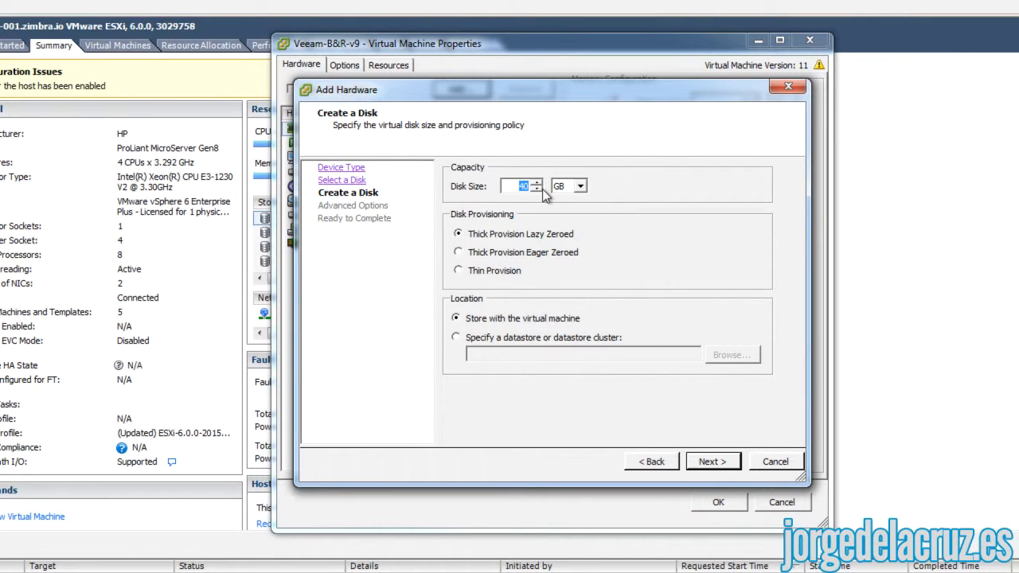
pyautogui.write('50')
pyautogui.click(505, 254)
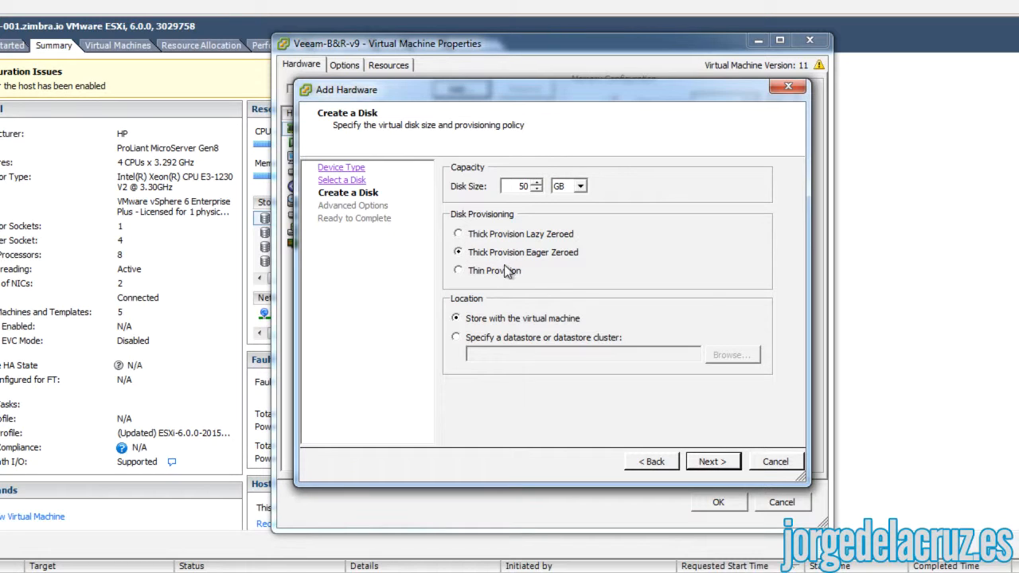
# - Store the new disk on the ZINT-001 datastore and apply it to the VM
pyautogui.click(477, 338)
pyautogui.click(731, 355)
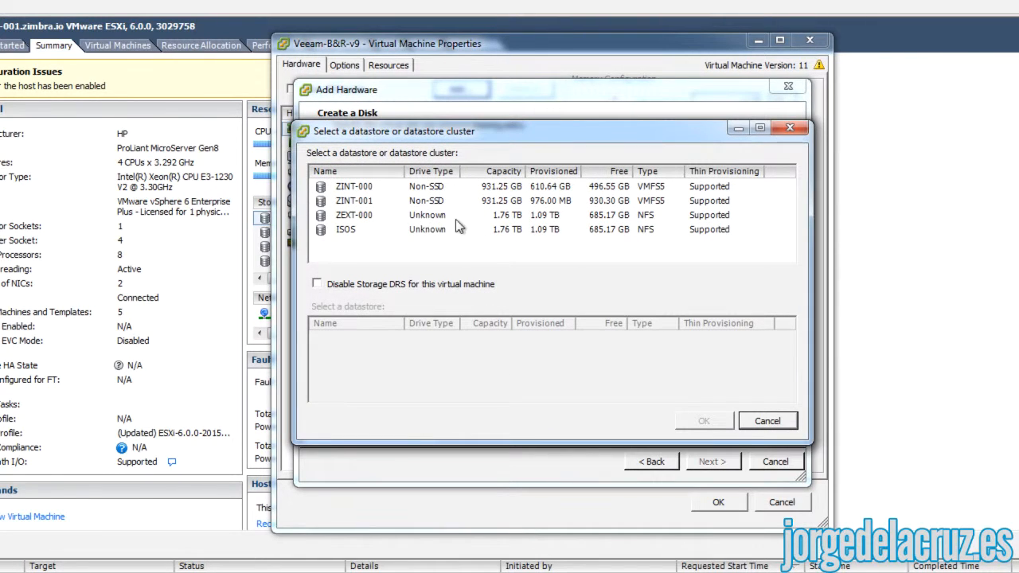
pyautogui.click(368, 201)
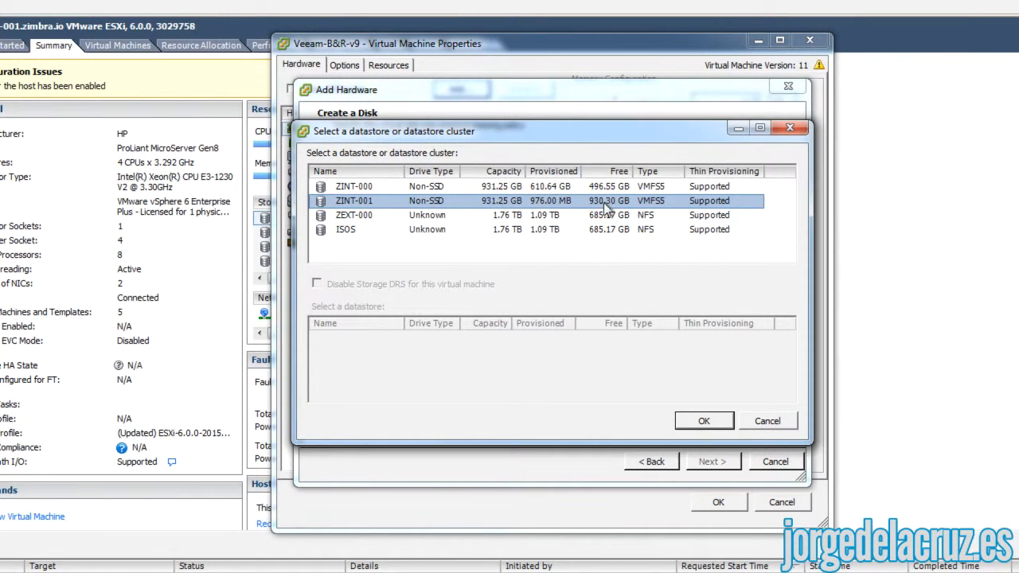
pyautogui.click(706, 422)
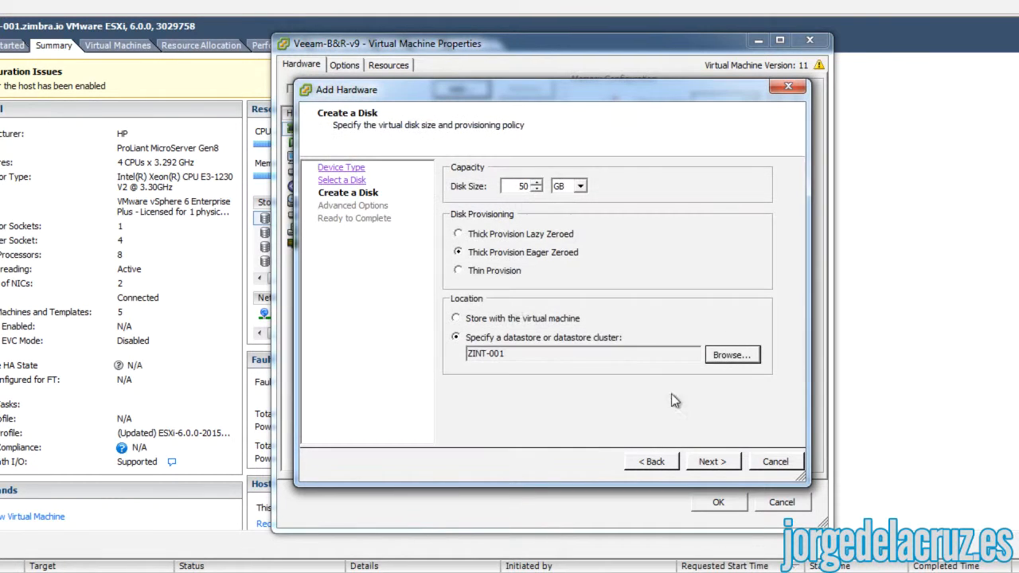
pyautogui.click(713, 464)
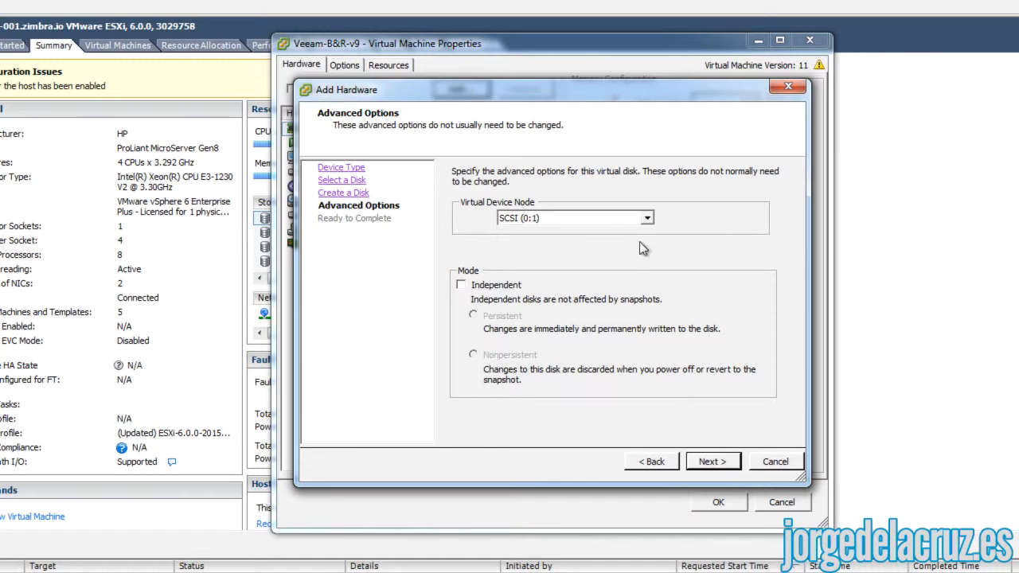
pyautogui.click(710, 464)
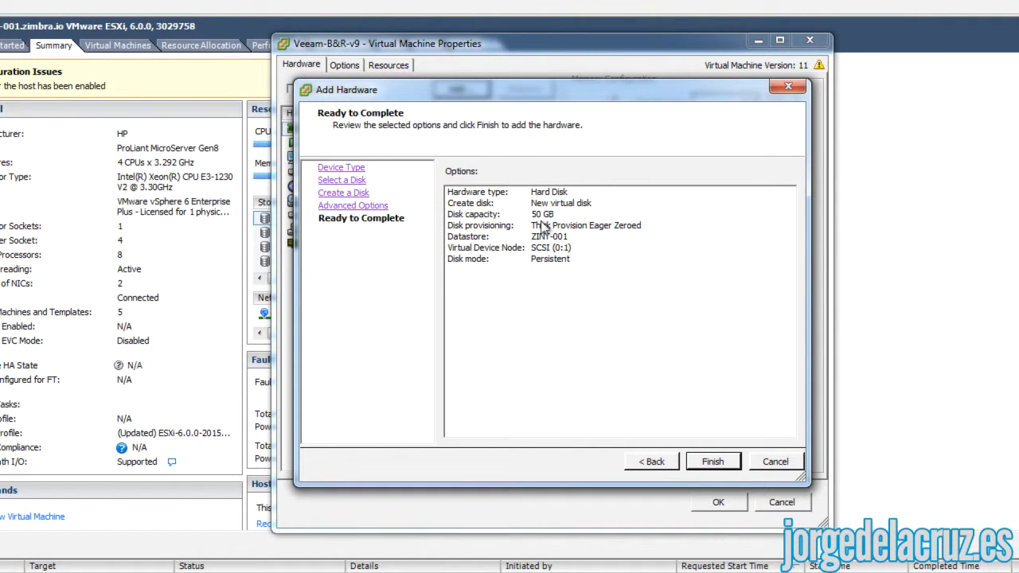
pyautogui.click(705, 460)
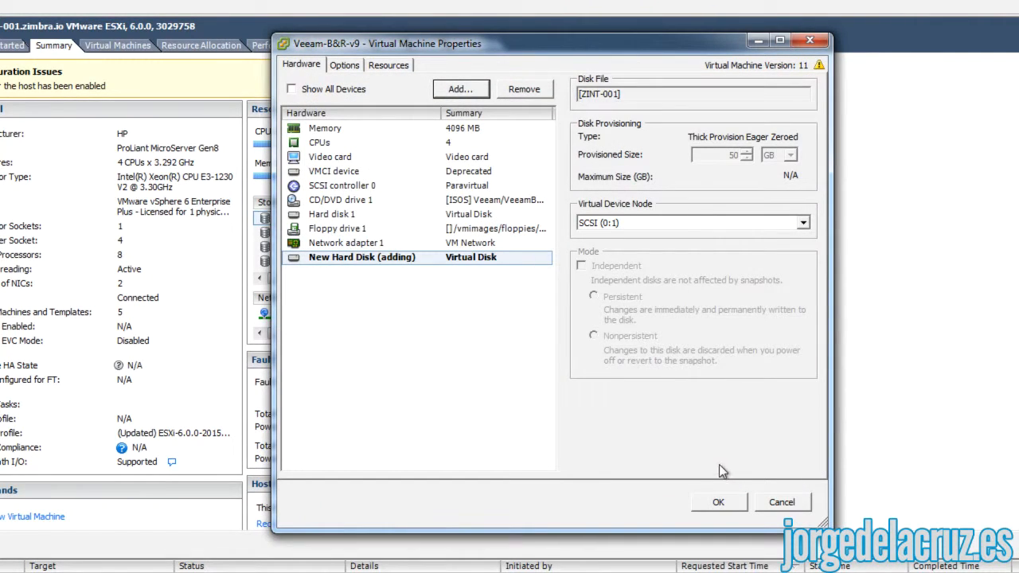
pyautogui.click(722, 502)
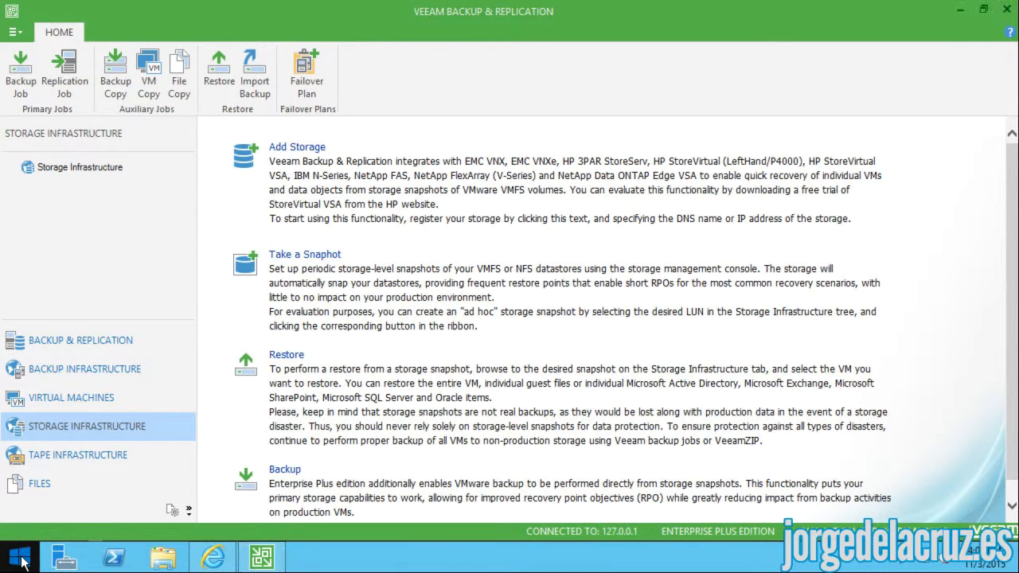
# - Launch Disk Management, enlarge its window and rescan so the new disk appears
pyautogui.rightClick(19, 557)
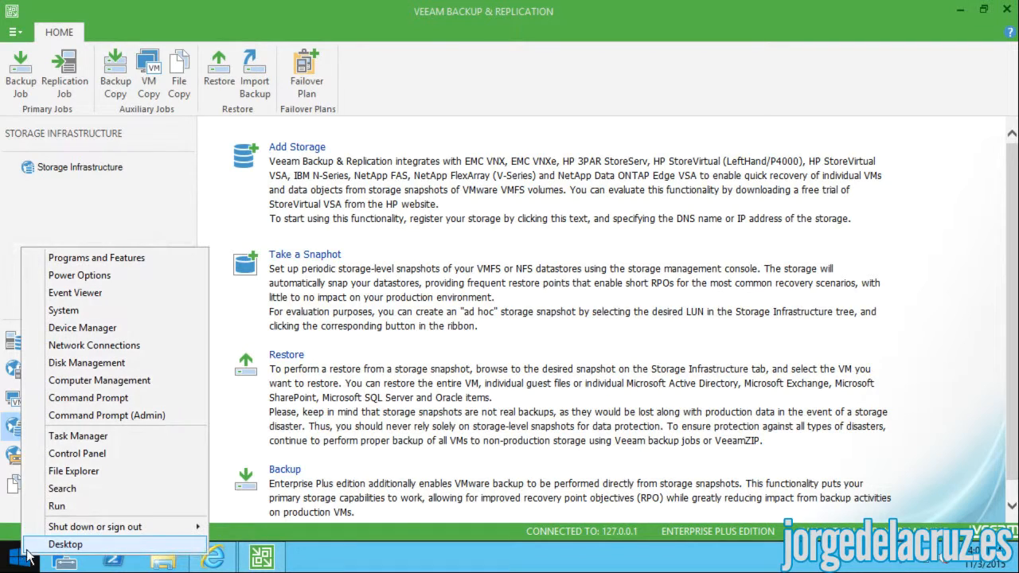
pyautogui.click(110, 366)
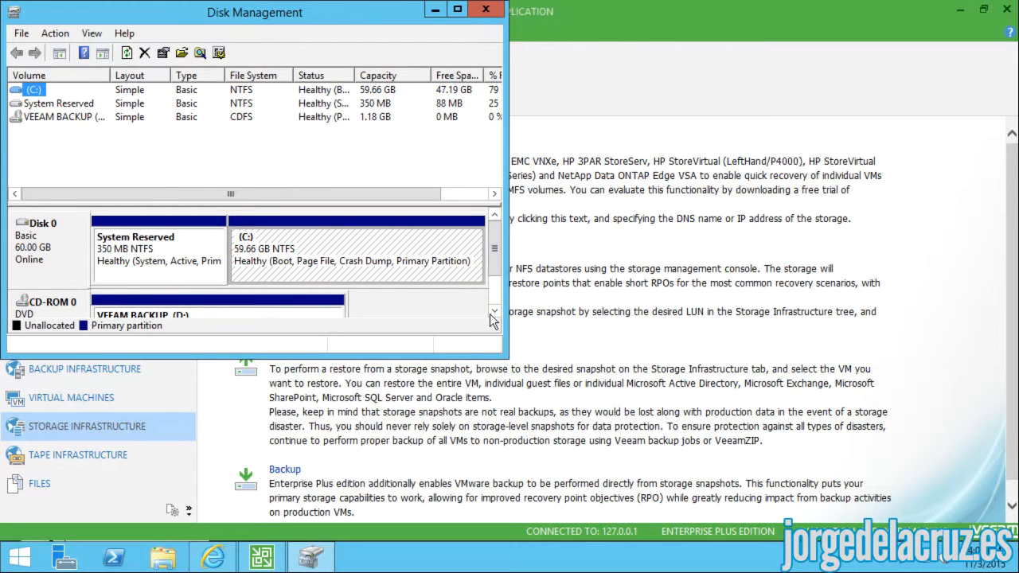
pyautogui.moveTo(503, 354); pyautogui.dragTo(766, 502)
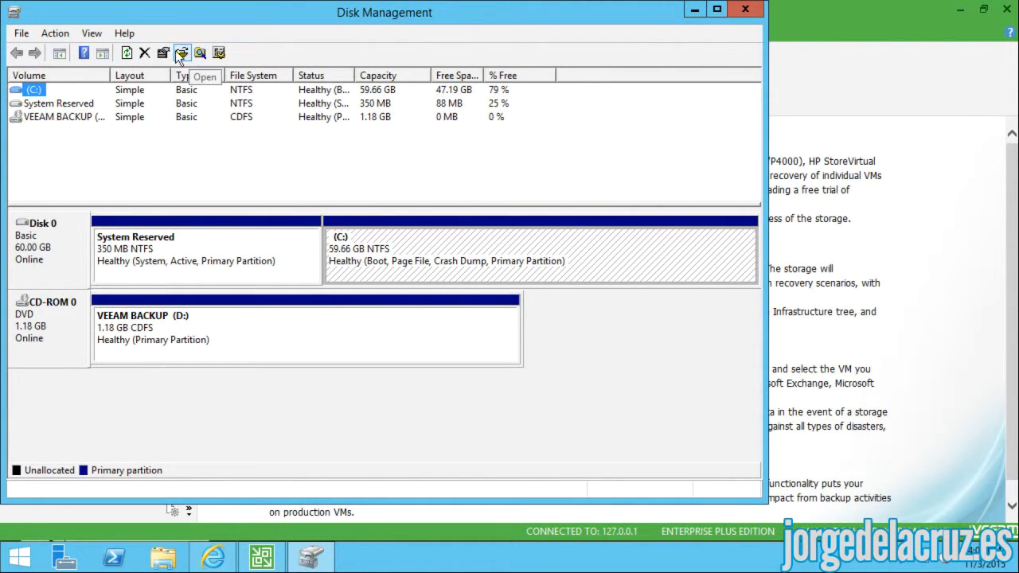
pyautogui.click(130, 52)
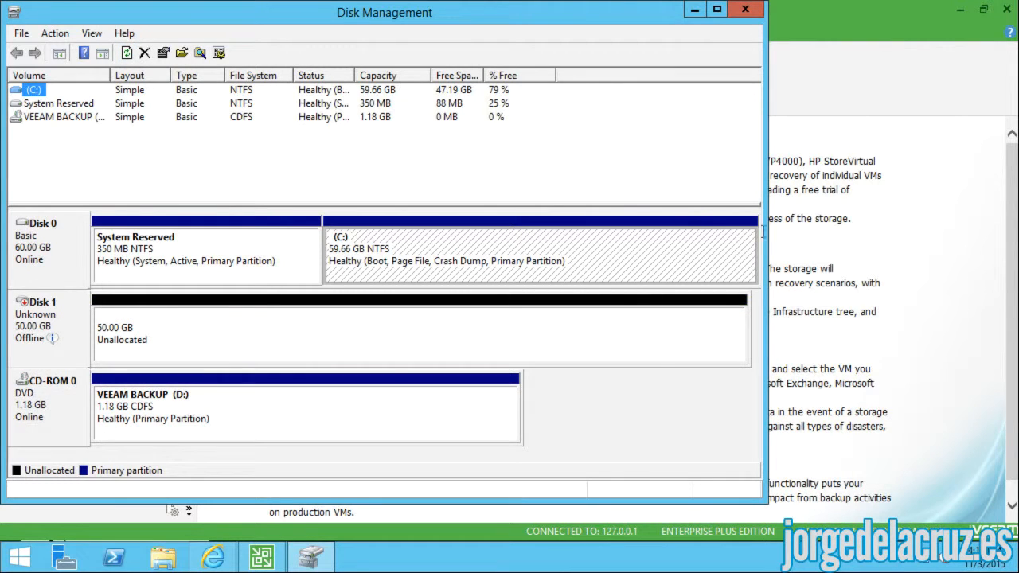
# - Bring Disk 1 online
pyautogui.click(146, 334)
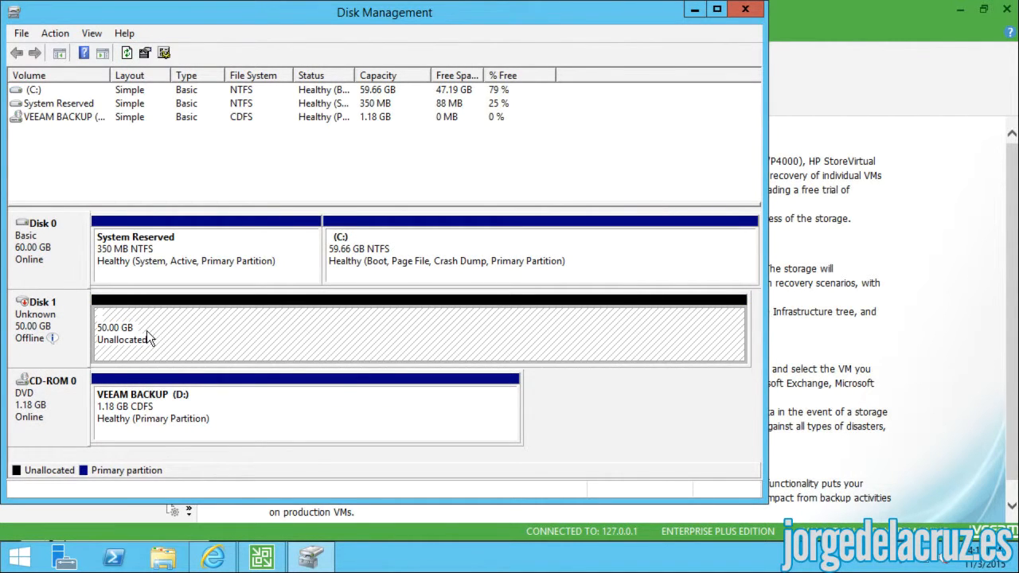
pyautogui.rightClick(149, 334)
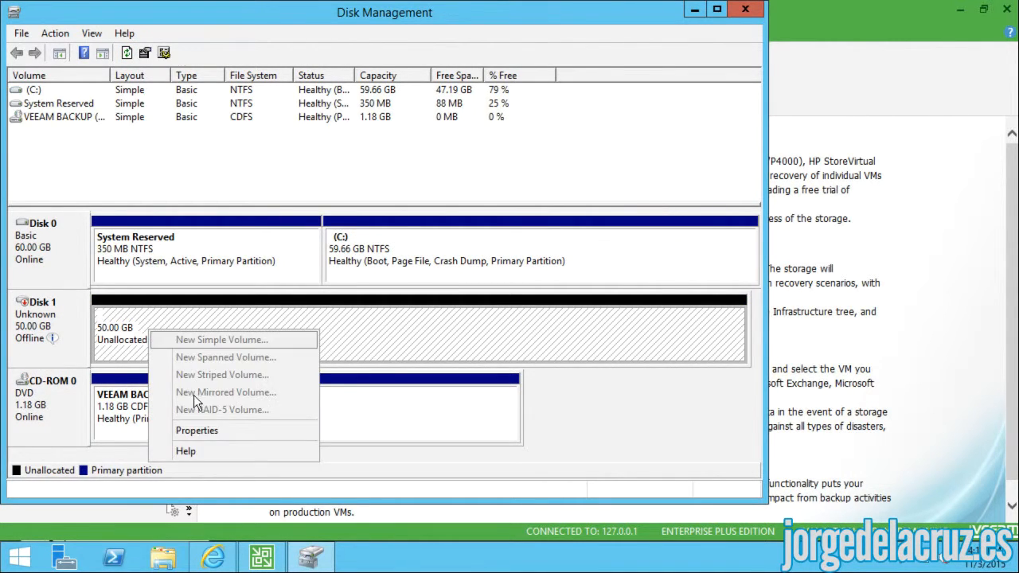
pyautogui.click(49, 311)
pyautogui.rightClick(70, 315)
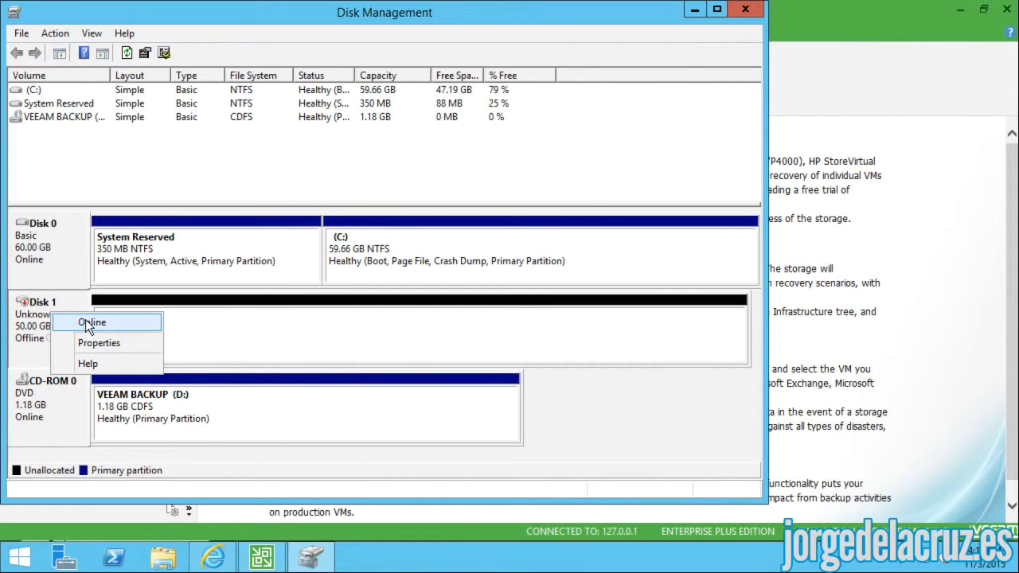
pyautogui.click(90, 322)
# - Initialize Disk 1 with the GPT partition style
pyautogui.rightClick(139, 324)
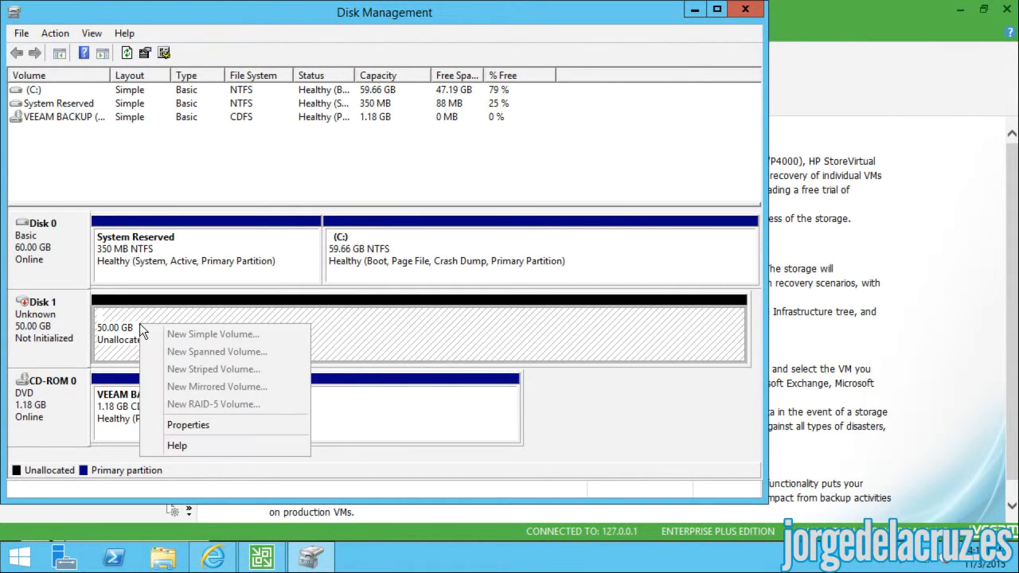
pyautogui.click(56, 315)
pyautogui.rightClick(55, 316)
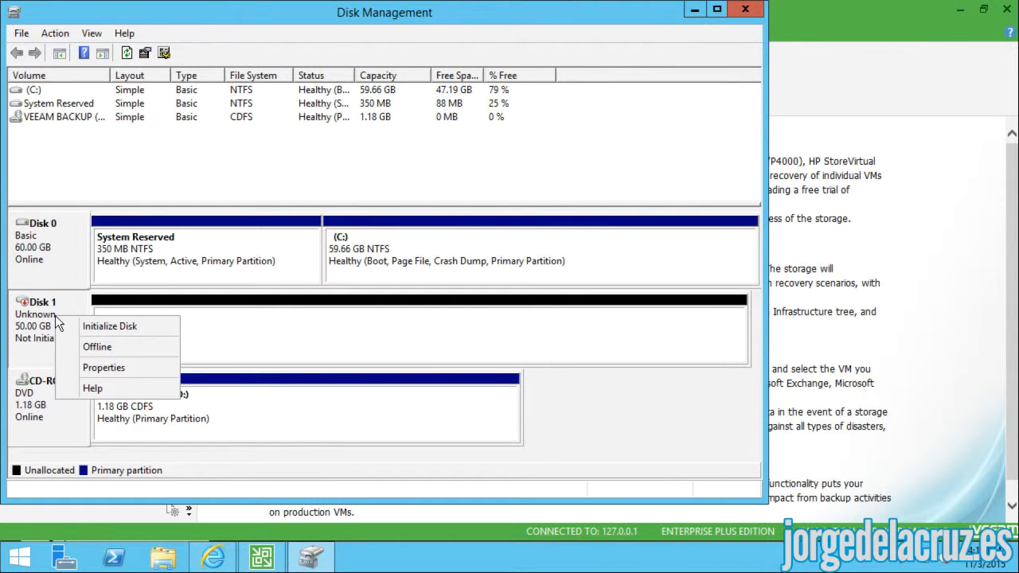
pyautogui.click(95, 324)
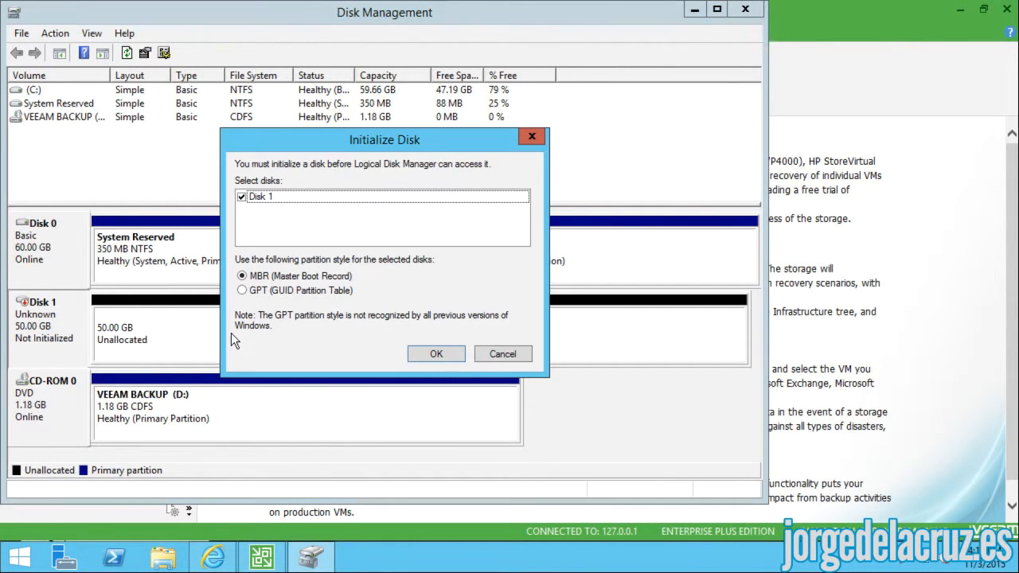
pyautogui.click(279, 291)
pyautogui.click(434, 356)
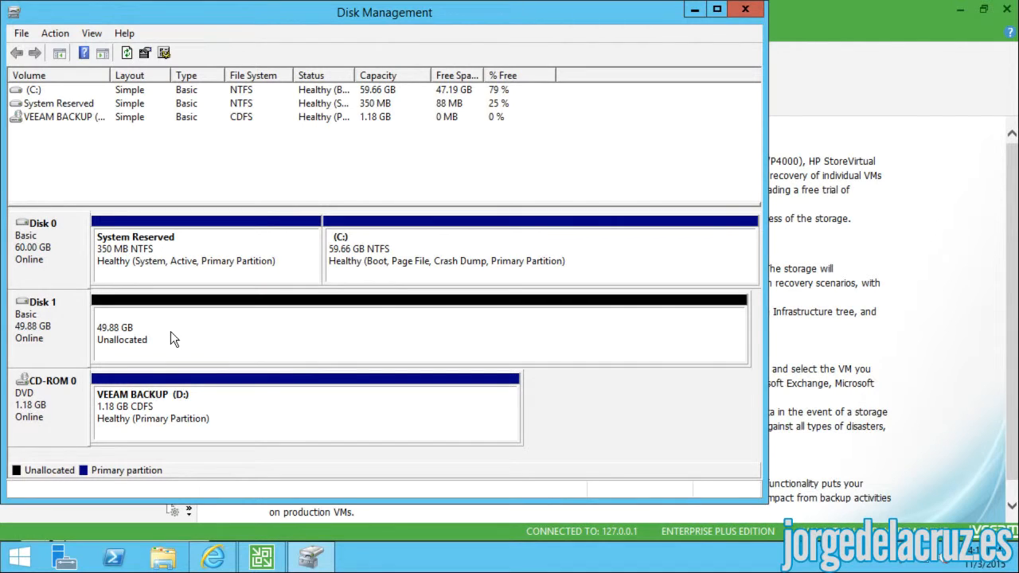
pyautogui.rightClick(171, 333)
# - Create a full-size NTFS simple volume on Disk 1 as drive E: labelled VEEAM INT
pyautogui.click(203, 343)
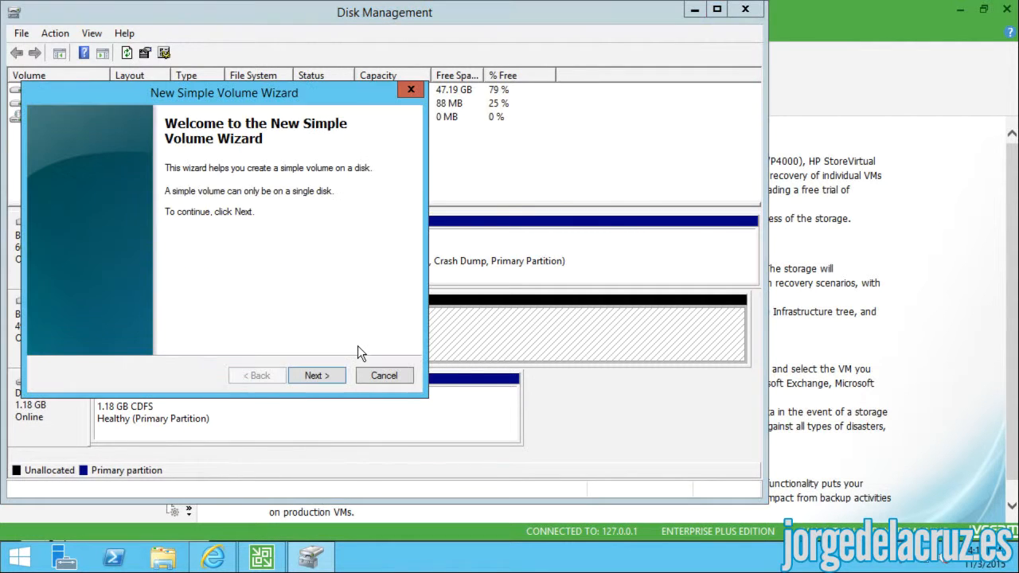
pyautogui.click(317, 379)
pyautogui.click(310, 372)
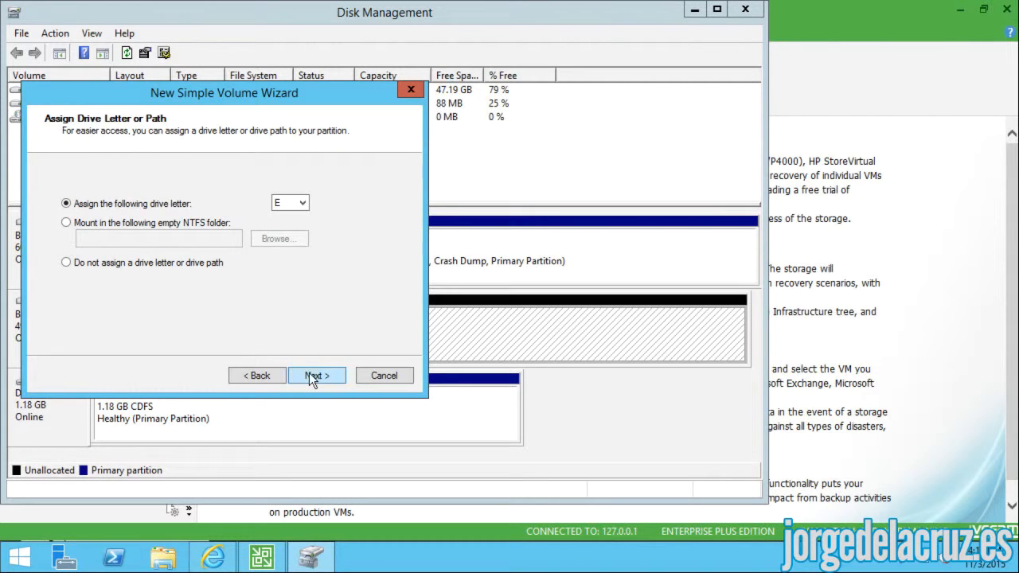
pyautogui.click(310, 376)
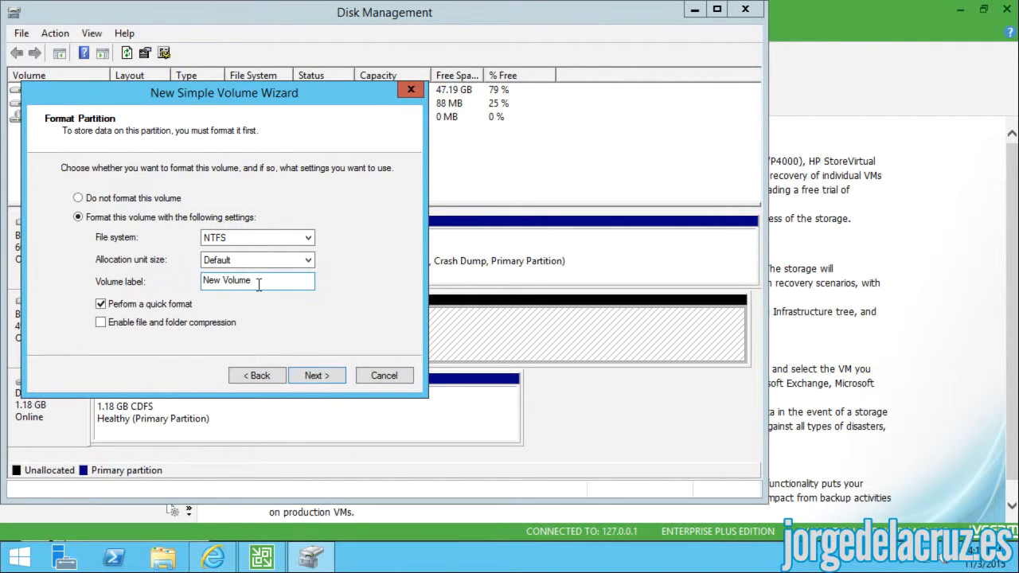
pyautogui.moveTo(259, 285); pyautogui.dragTo(186, 283)
pyautogui.write('VEEAM INT')
pyautogui.press('Return')
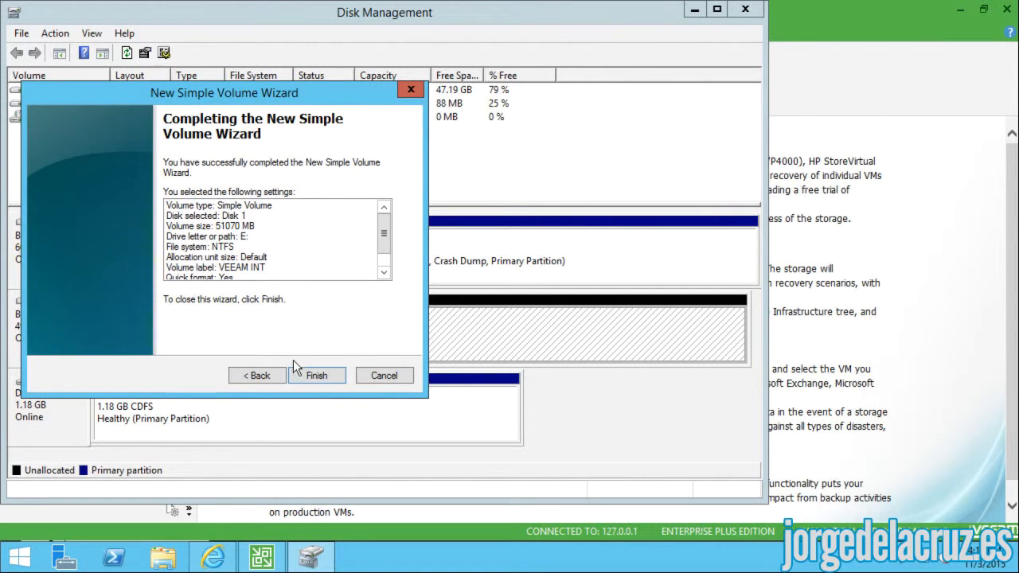
pyautogui.click(317, 375)
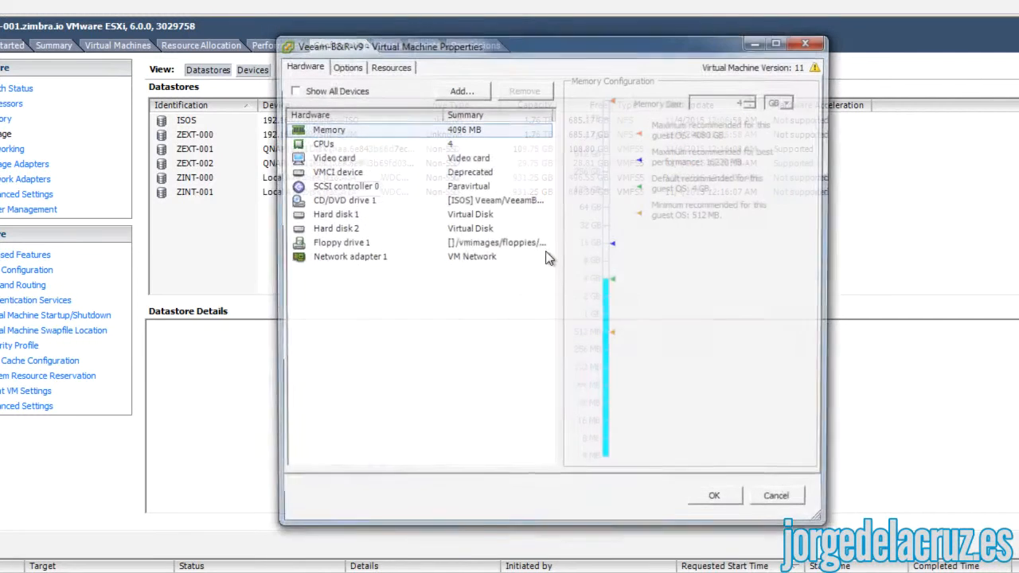
# - Add a new 20 GB Thick Provision Eager Zeroed hard disk to the VM
pyautogui.click(460, 89)
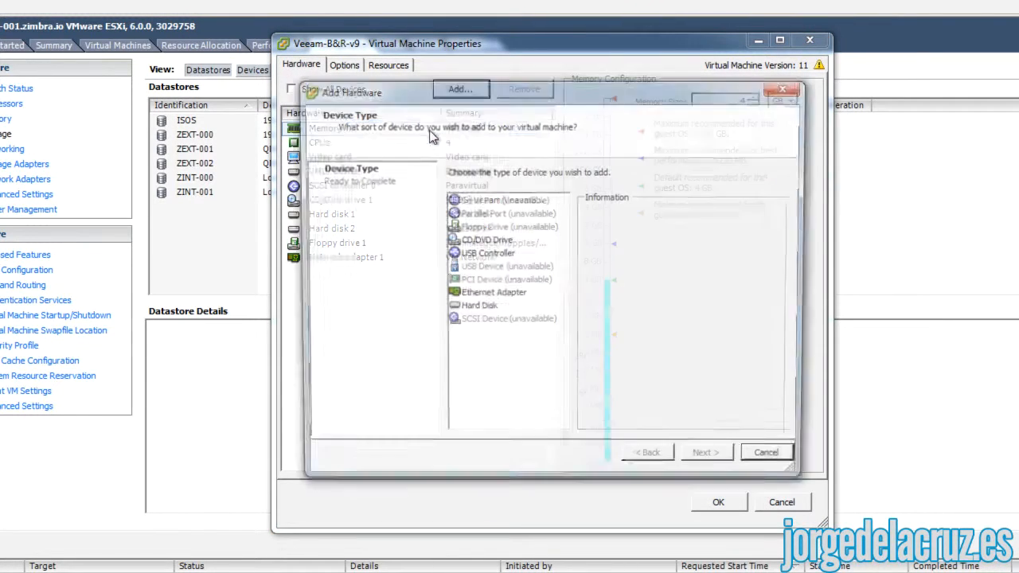
pyautogui.click(475, 308)
pyautogui.click(708, 461)
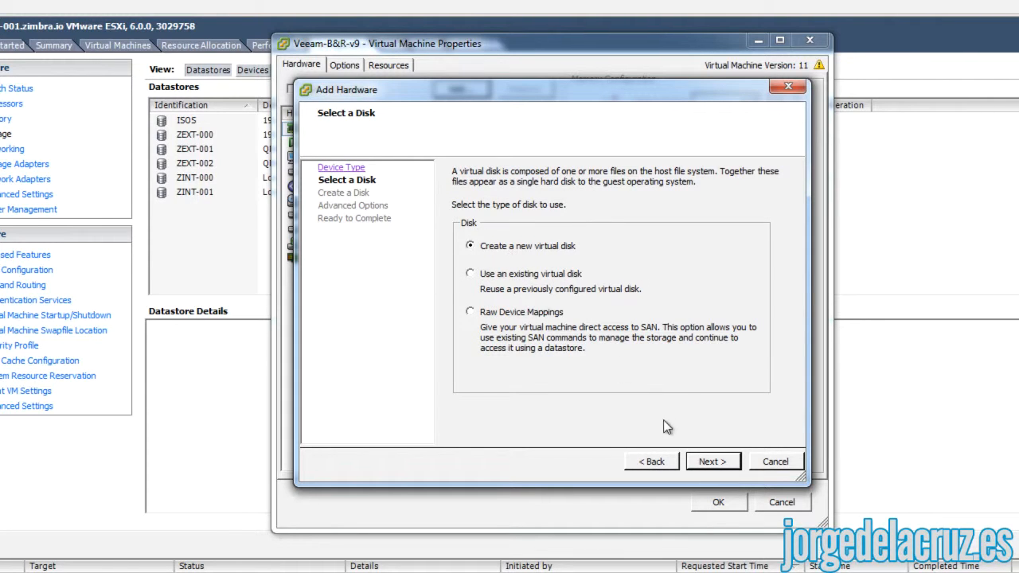
pyautogui.click(709, 462)
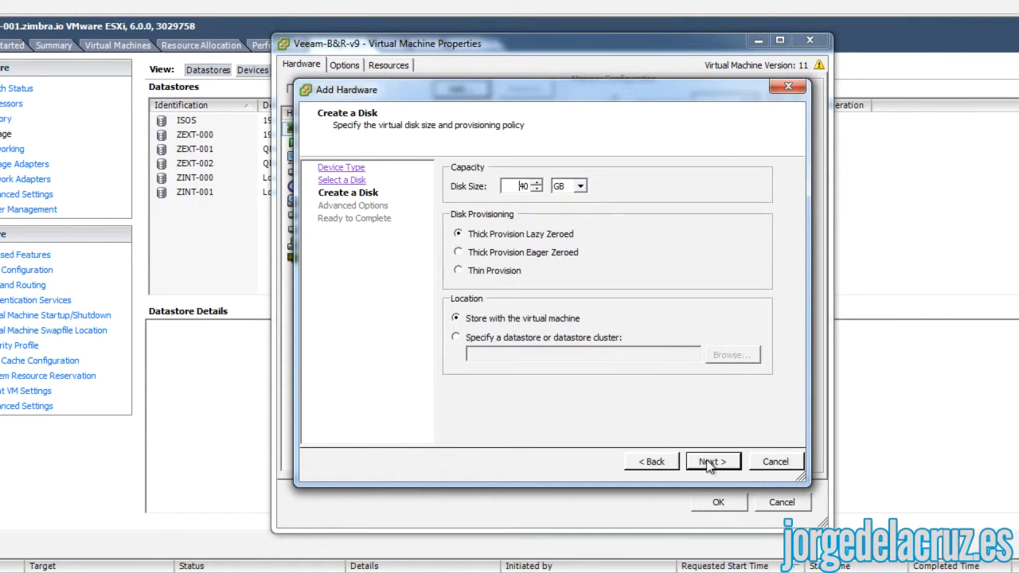
pyautogui.moveTo(506, 185); pyautogui.dragTo(548, 186)
pyautogui.write('20')
pyautogui.click(516, 253)
# - Store the new 20 GB disk on the ZEXT-001 datastore and apply it to the VM
pyautogui.click(559, 339)
pyautogui.click(728, 354)
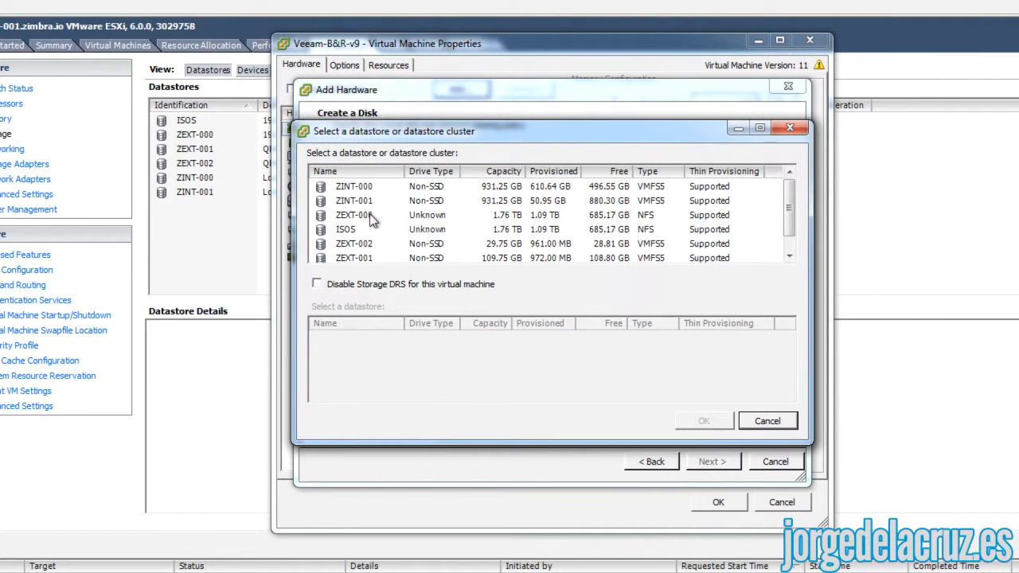
pyautogui.click(360, 260)
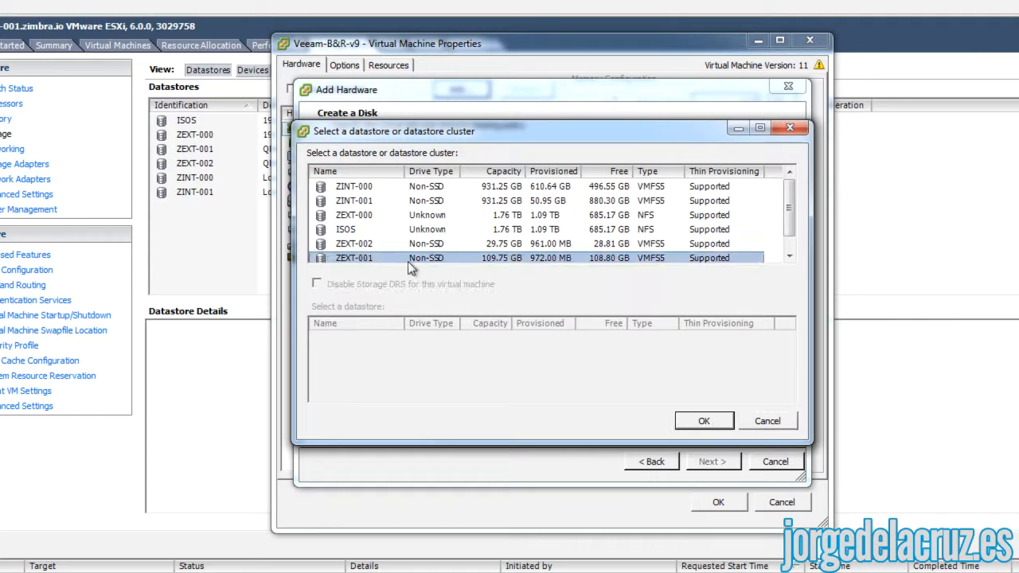
pyautogui.scroll(-1, 390, 253)
pyautogui.click(355, 231)
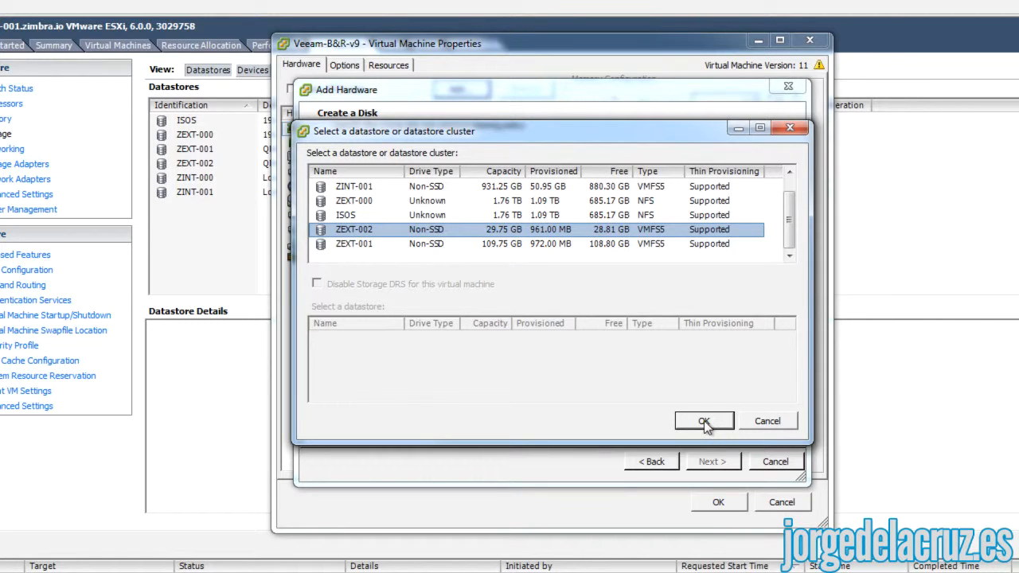
pyautogui.click(570, 244)
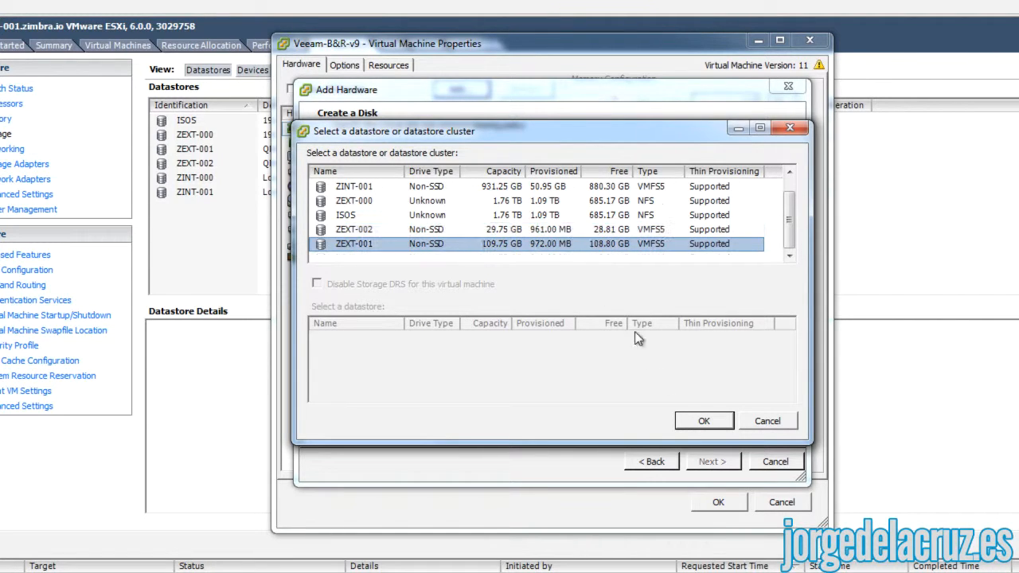
pyautogui.click(699, 421)
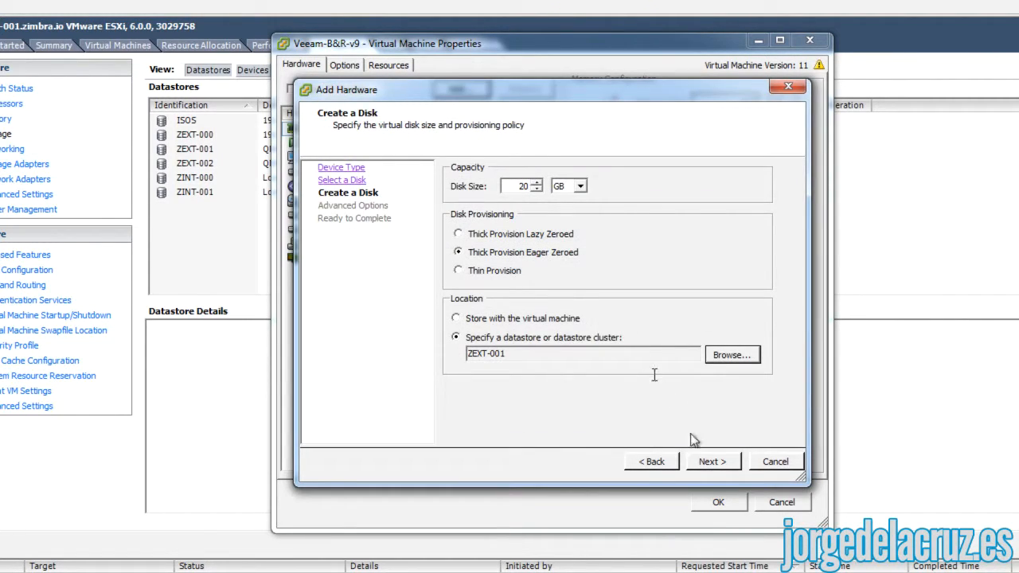
pyautogui.click(712, 463)
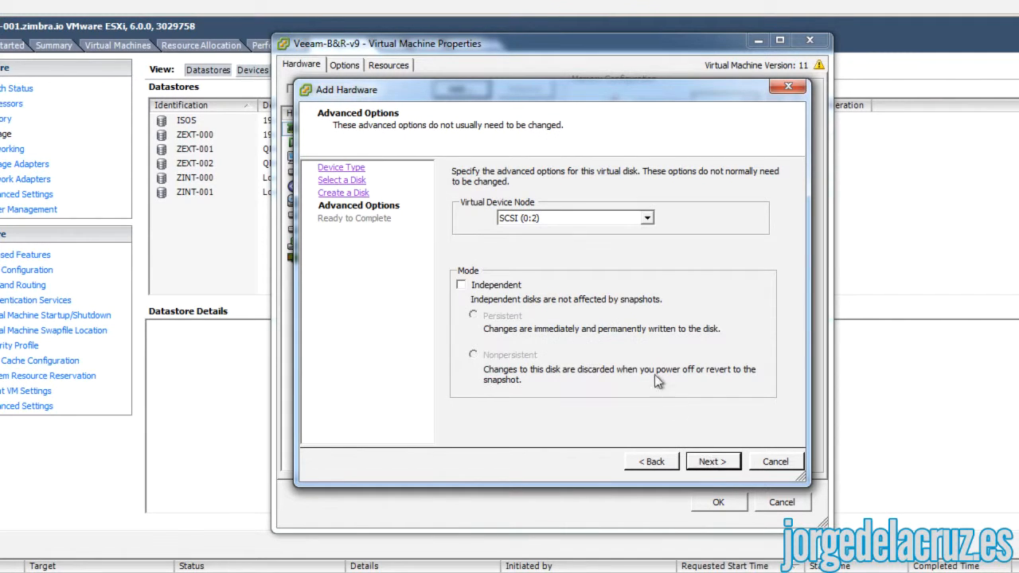
pyautogui.click(711, 462)
pyautogui.click(717, 464)
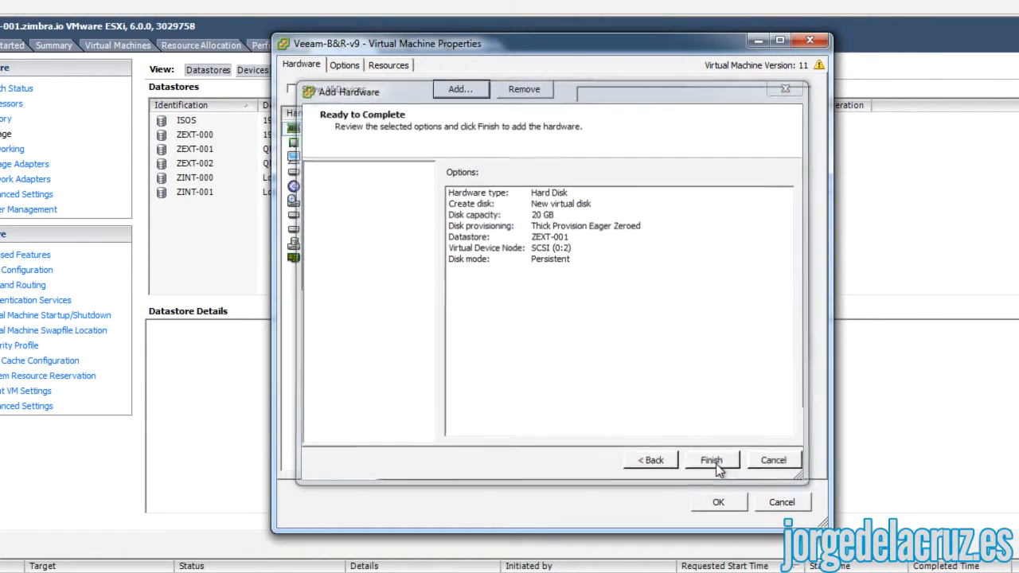
pyautogui.click(719, 502)
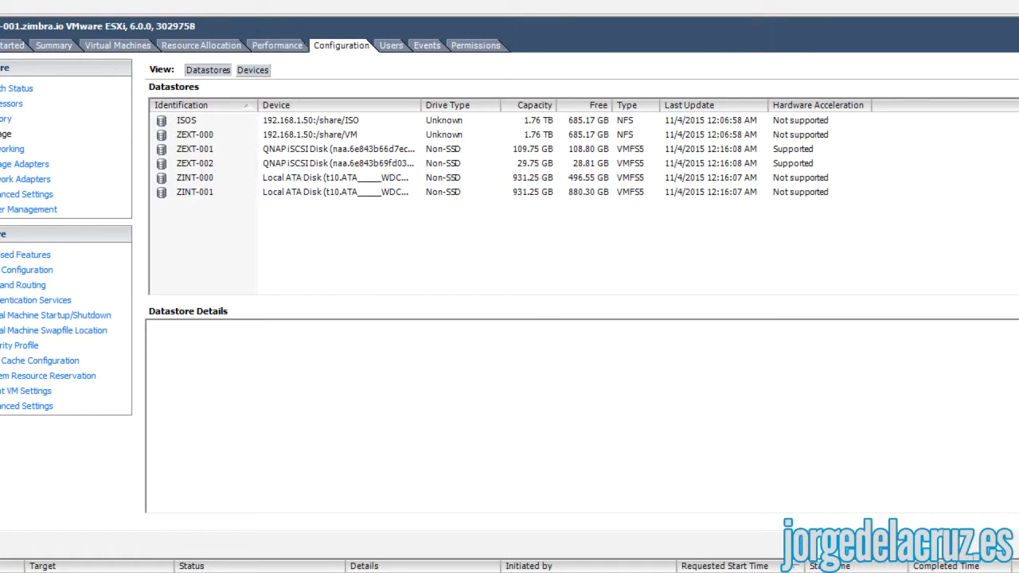
# - Compare the ZEXT-001, ZEXT-002, ZINT-000 and ZINT-001 datastore details, then switch to the Veeam server console
pyautogui.click(245, 150)
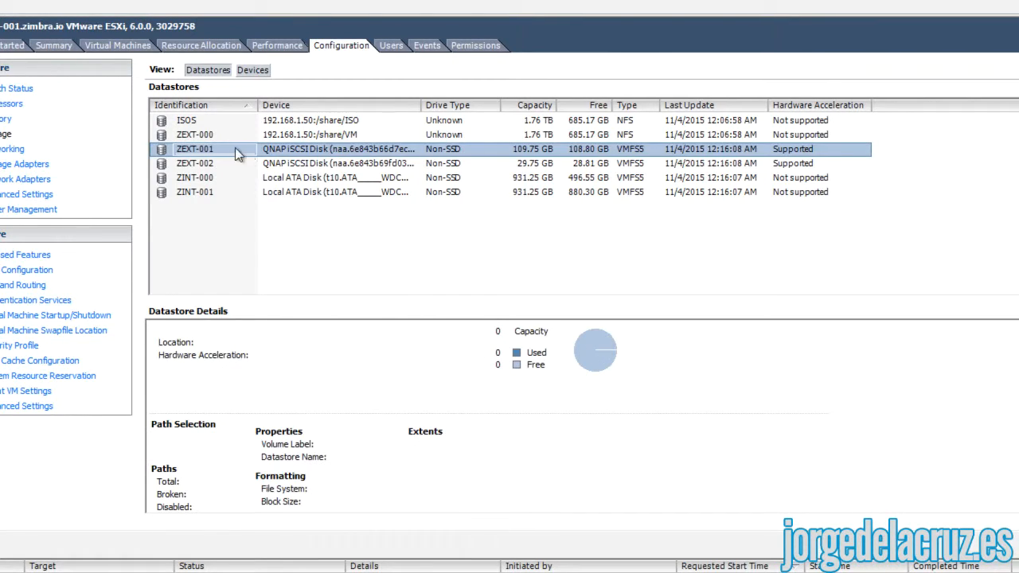
pyautogui.moveTo(418, 105); pyautogui.dragTo(552, 105)
pyautogui.click(478, 147)
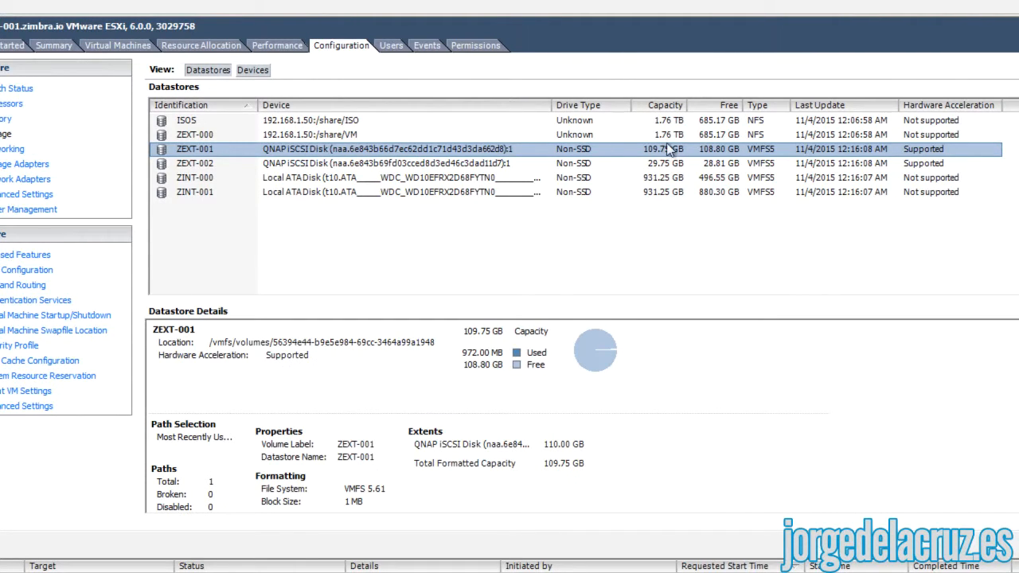
pyautogui.click(496, 162)
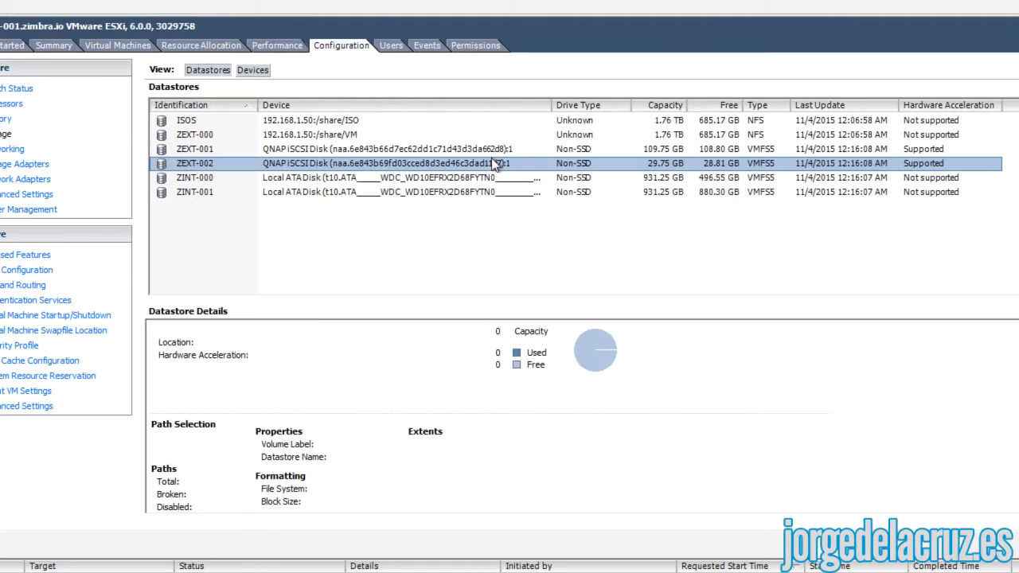
pyautogui.click(347, 149)
pyautogui.click(292, 180)
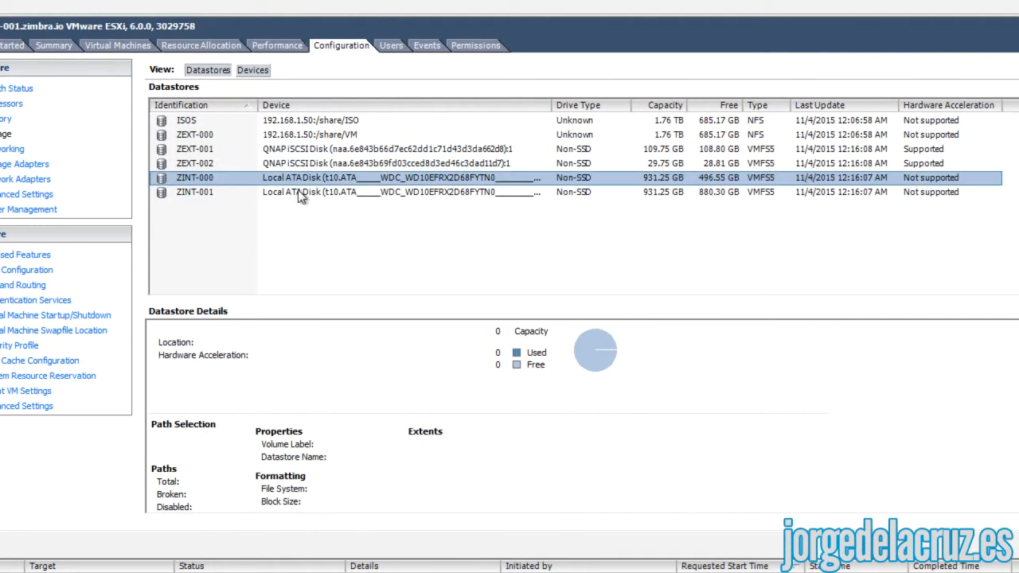
pyautogui.click(299, 192)
pyautogui.click(298, 180)
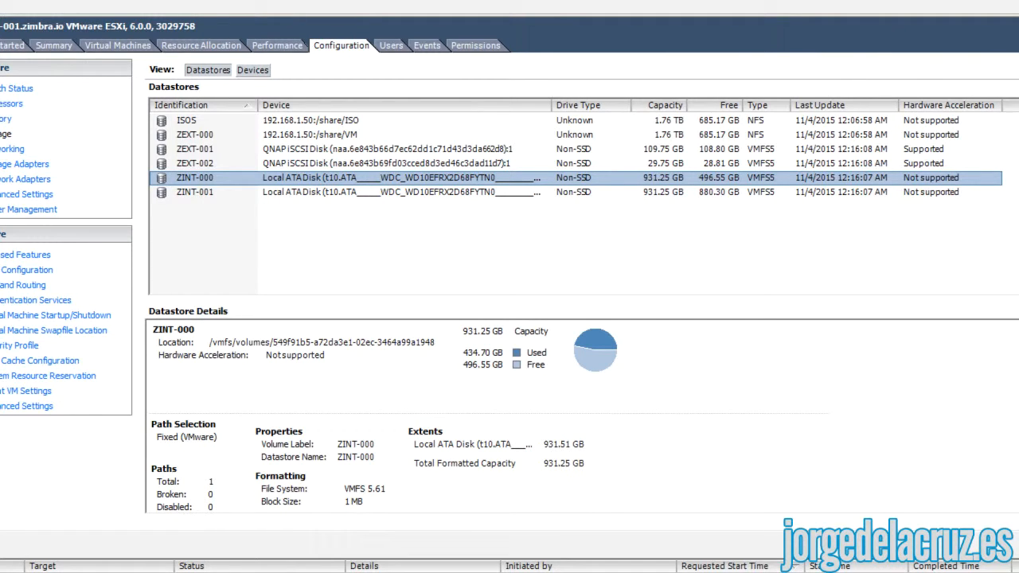
pyautogui.click(254, 572)
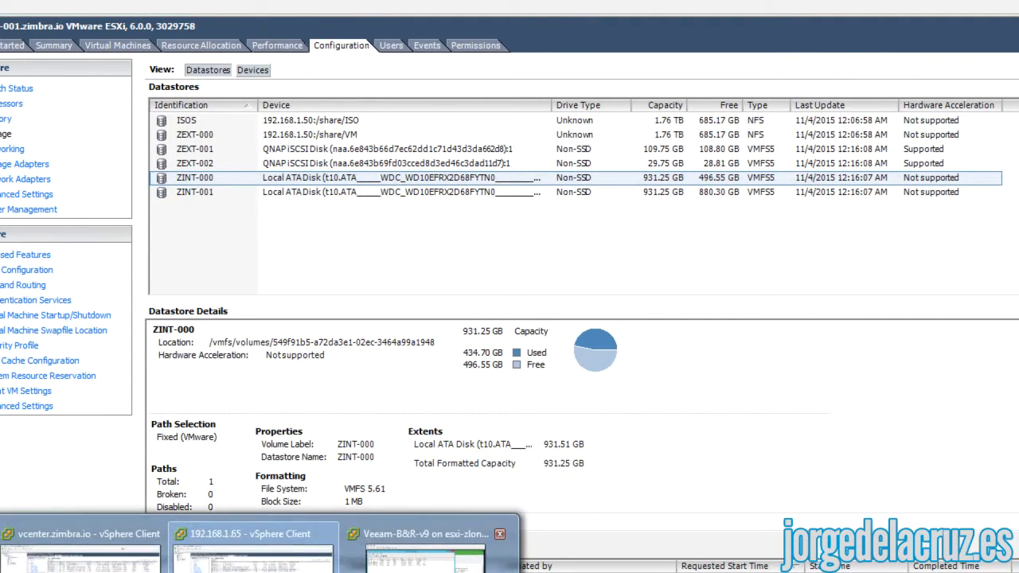
pyautogui.click(426, 553)
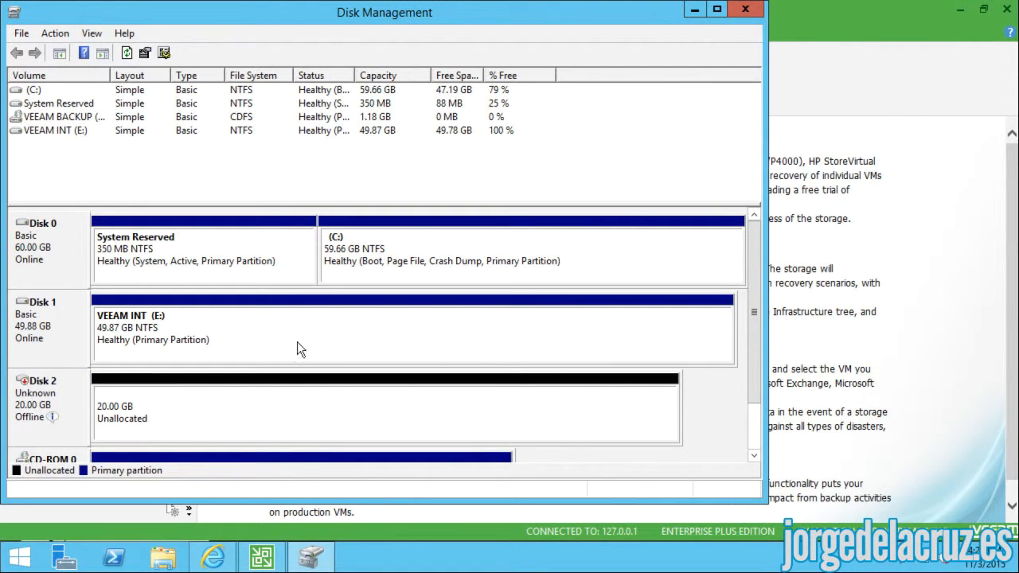
# - Bring Disk 2 online and initialize it with the GPT partition style
pyautogui.rightClick(46, 393)
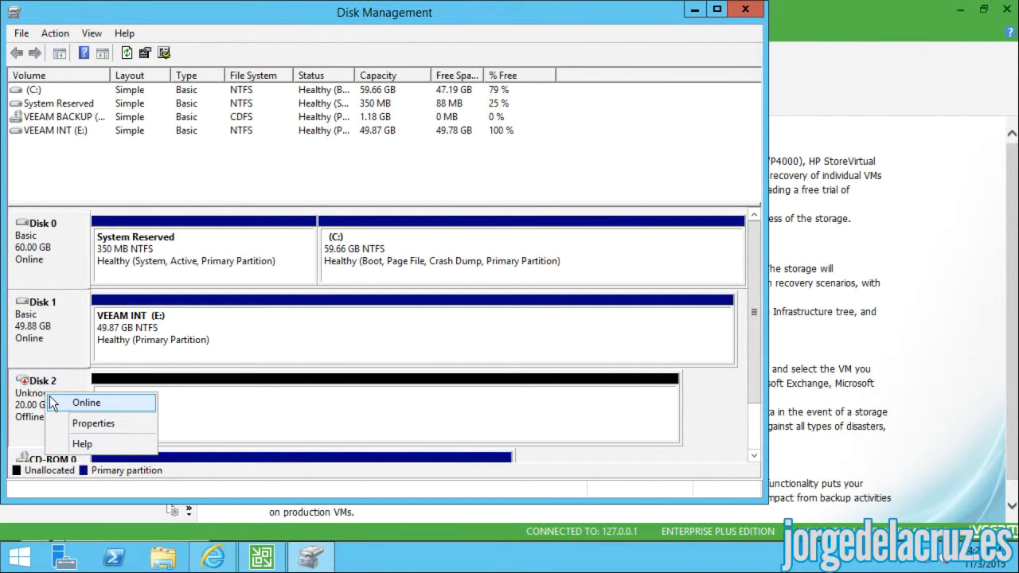
pyautogui.click(59, 403)
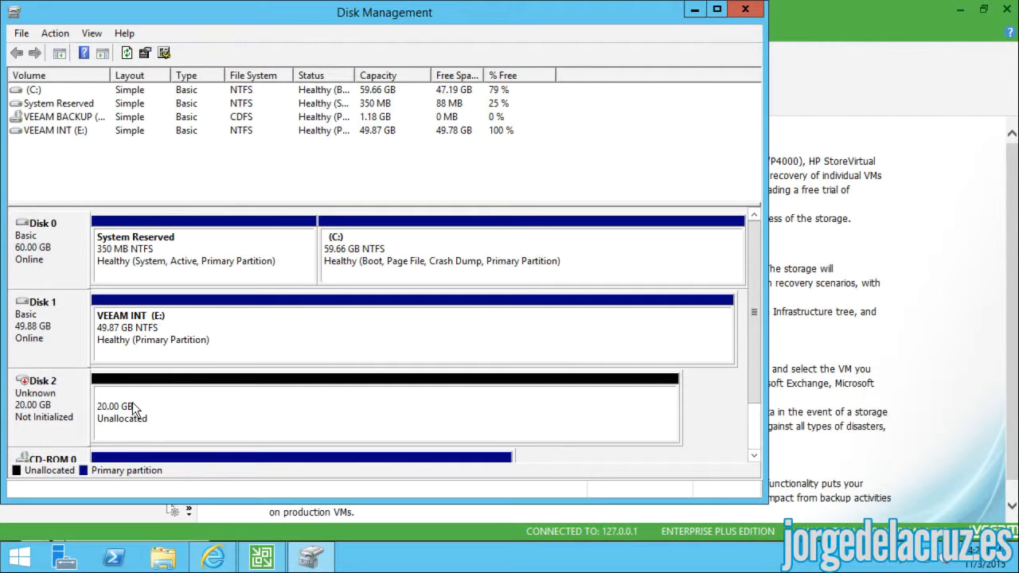
pyautogui.rightClick(134, 404)
pyautogui.rightClick(49, 393)
pyautogui.rightClick(49, 398)
pyautogui.click(96, 403)
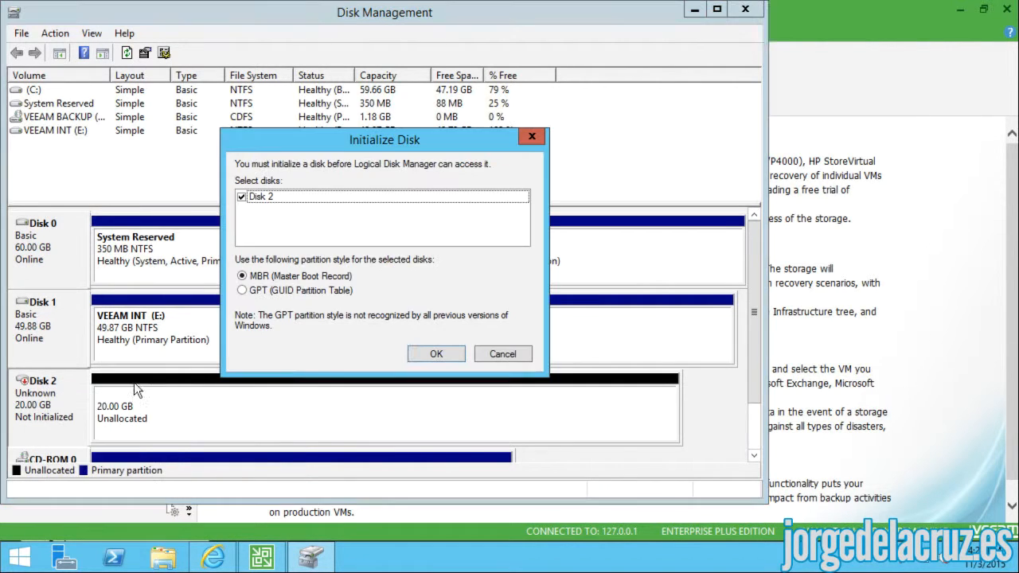
pyautogui.click(242, 291)
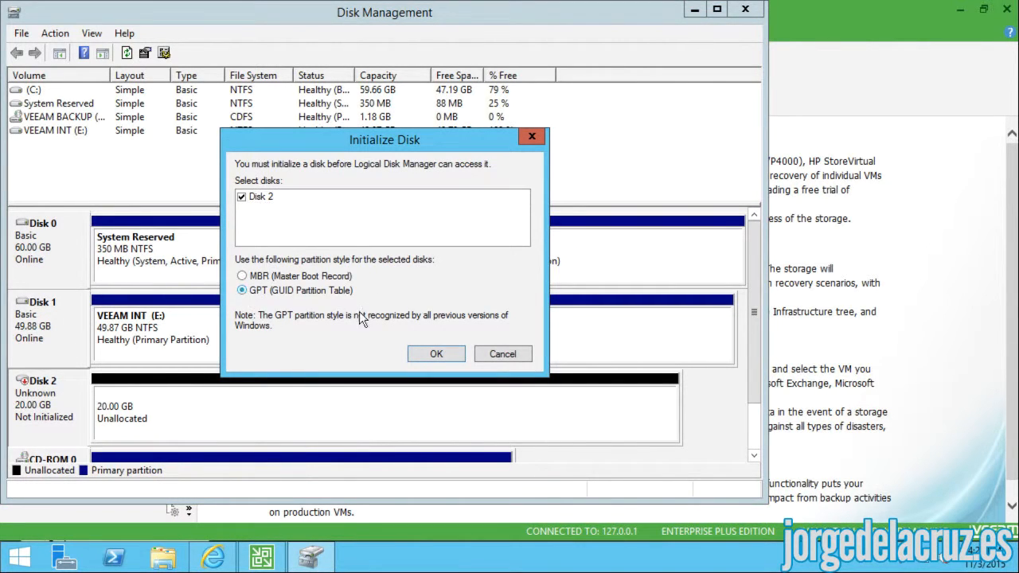
pyautogui.click(435, 355)
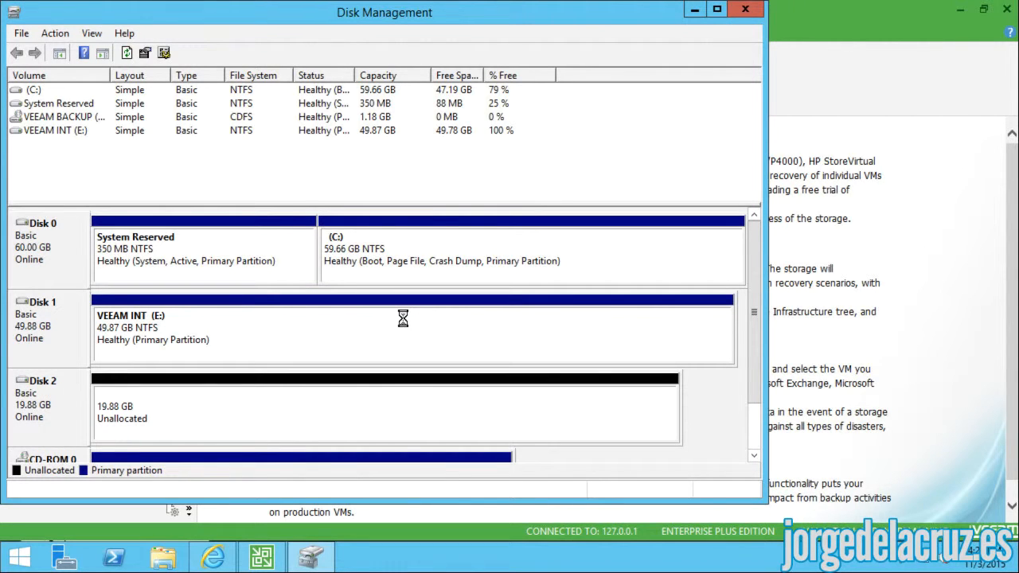
# - Create a full-size NTFS volume Veeam EXT as drive F:, then close Disk Management
pyautogui.rightClick(212, 409)
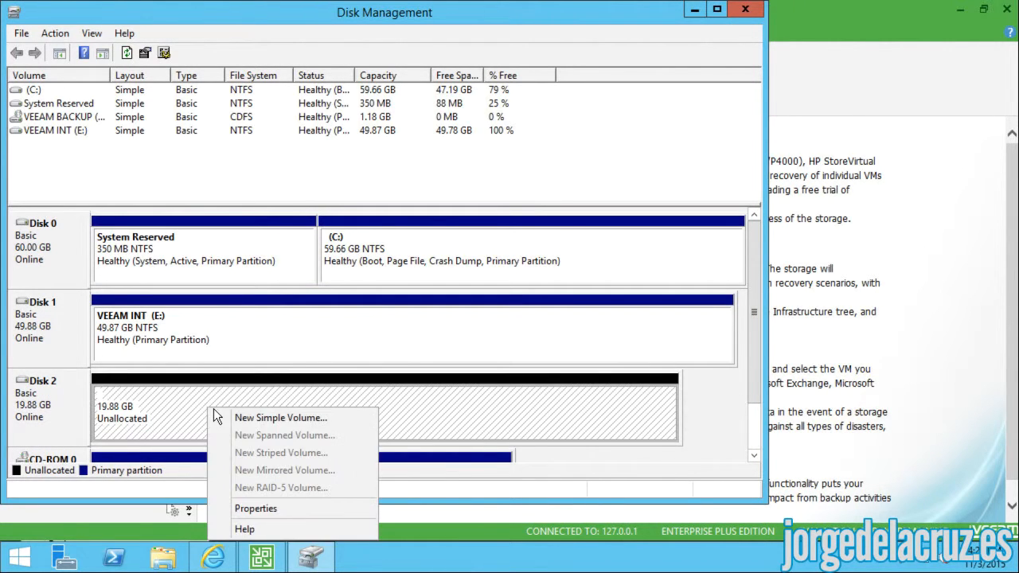
pyautogui.click(239, 417)
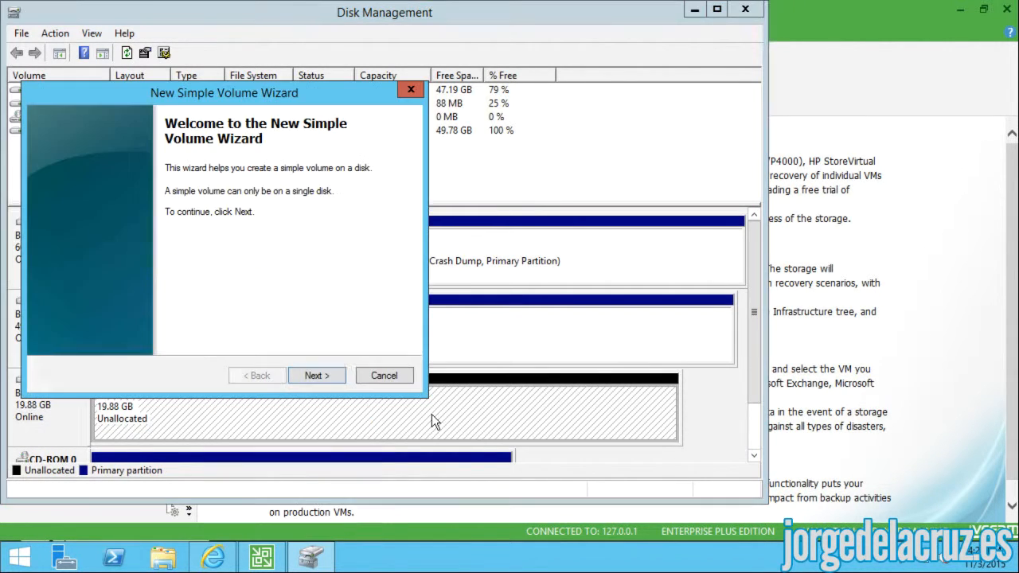
pyautogui.click(318, 369)
pyautogui.click(315, 375)
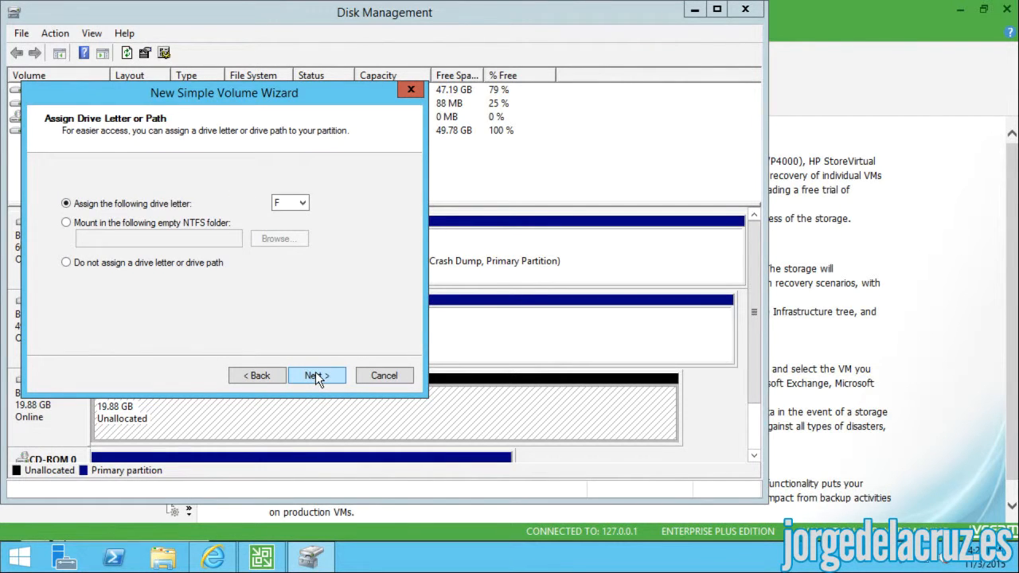
pyautogui.click(315, 373)
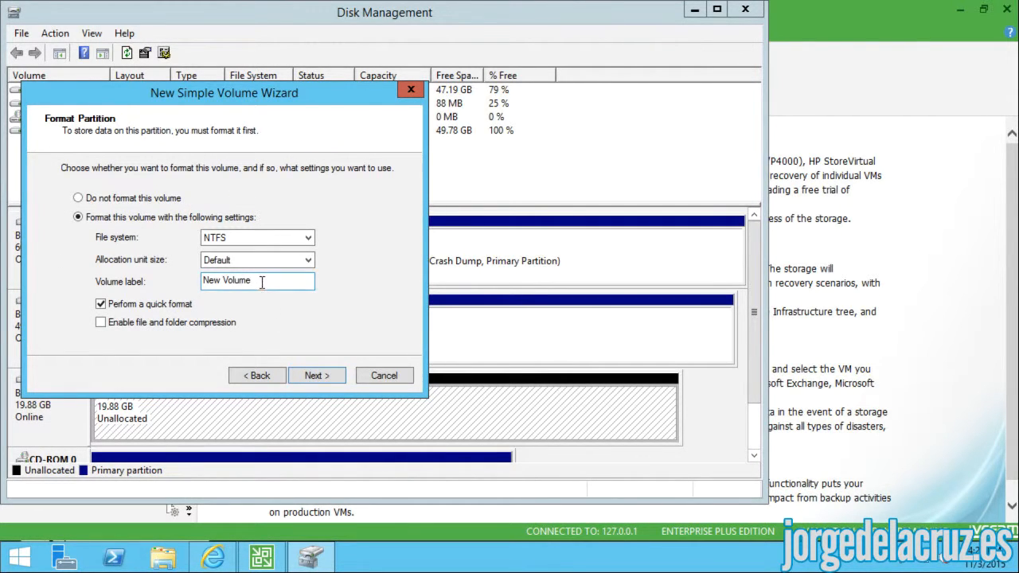
pyautogui.moveTo(262, 283); pyautogui.dragTo(181, 277)
pyautogui.write('Veeam EXT')
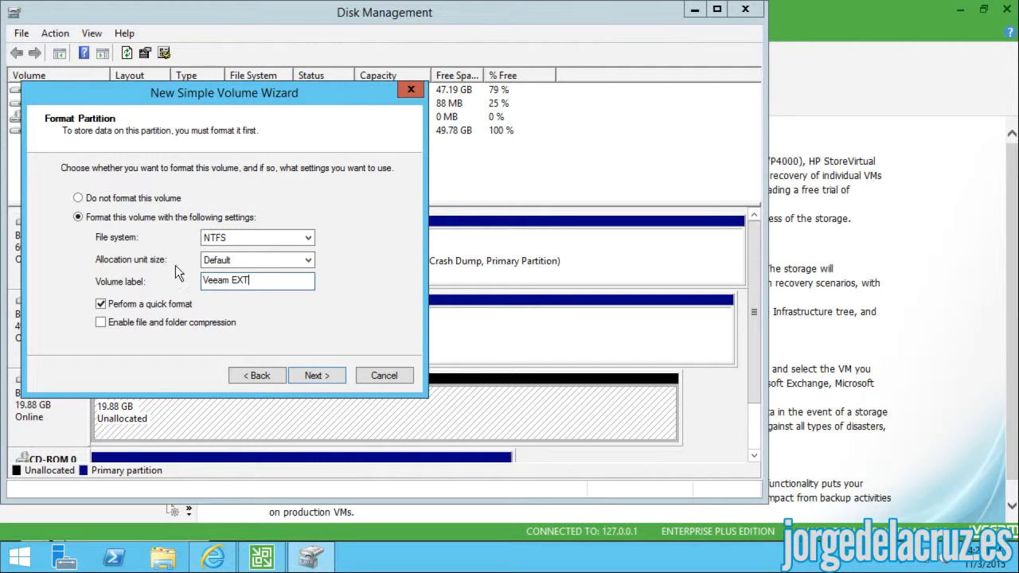
pyautogui.click(302, 371)
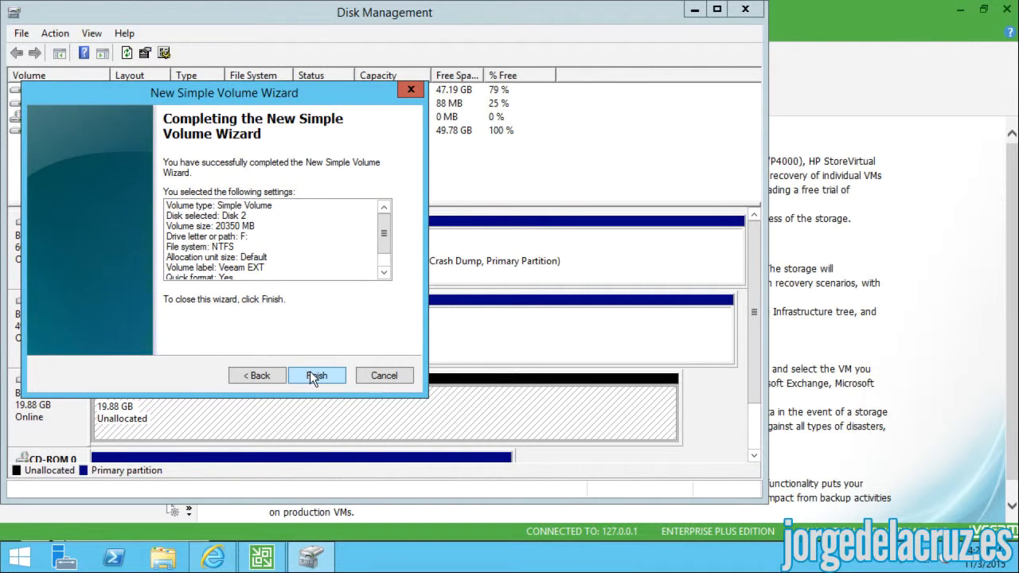
pyautogui.click(310, 372)
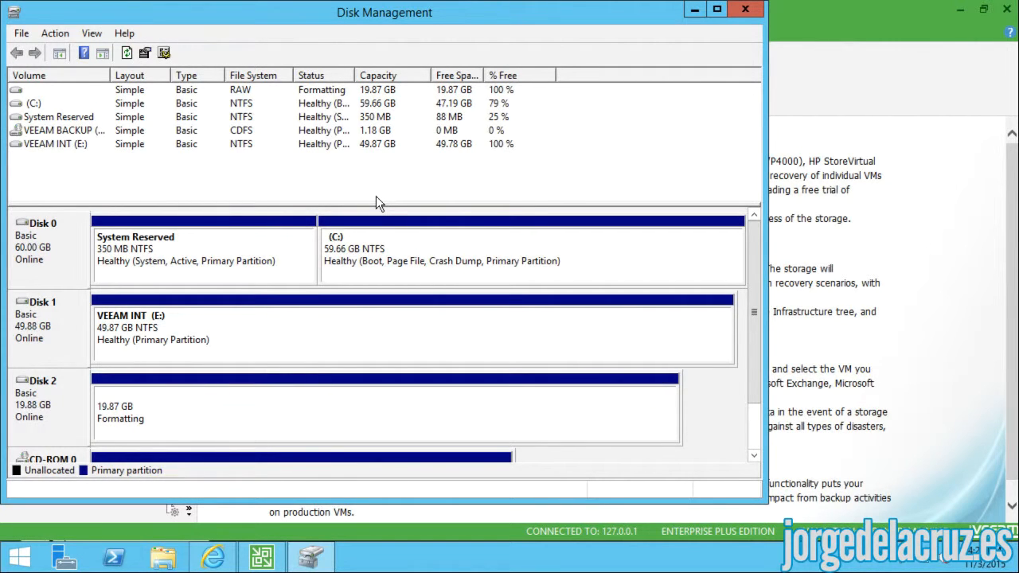
pyautogui.click(745, 9)
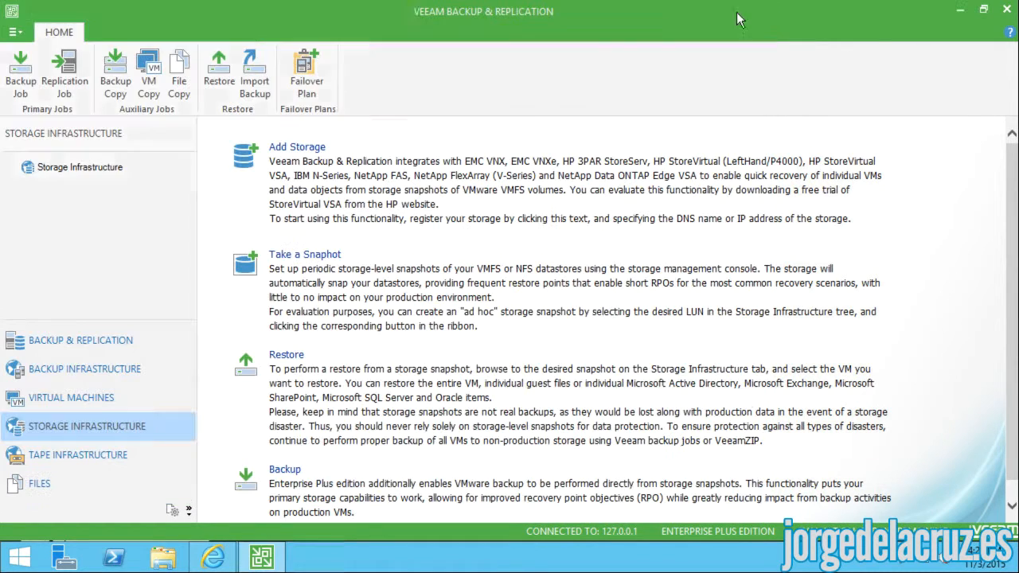
# - Start adding a new repository from Backup Infrastructure's Backup Repositories list
pyautogui.click(62, 374)
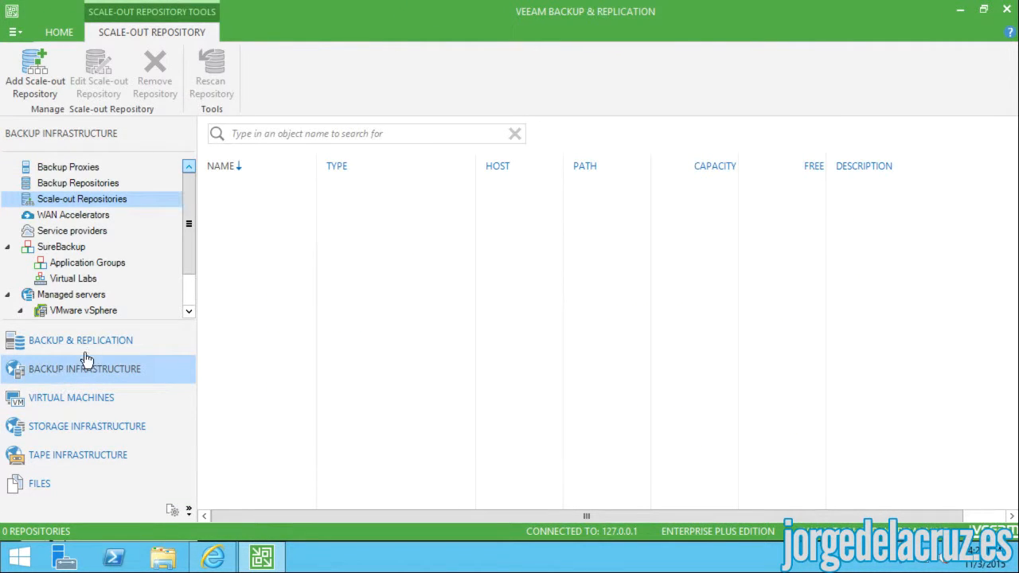
pyautogui.click(92, 187)
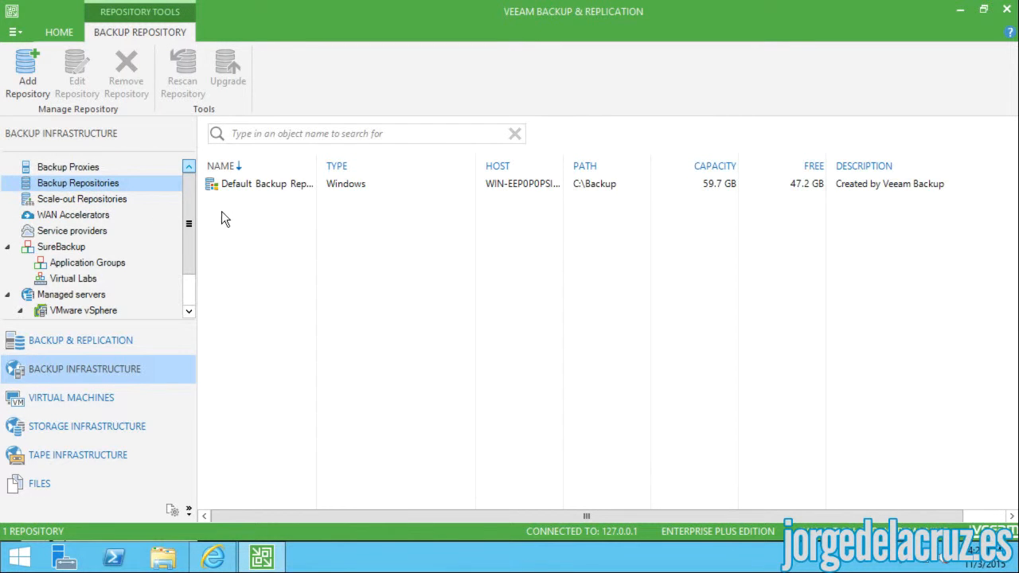
pyautogui.rightClick(251, 240)
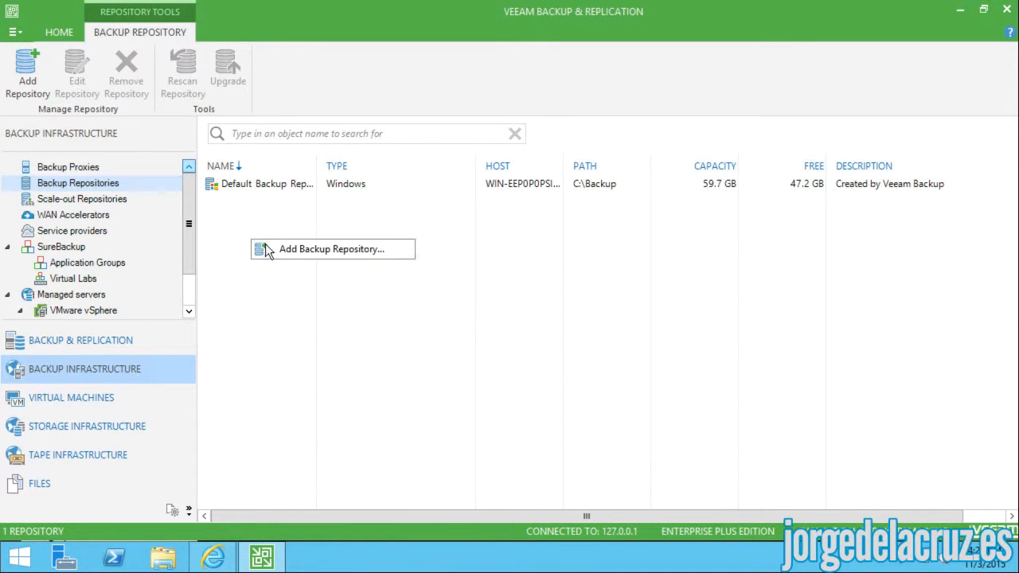
pyautogui.click(276, 247)
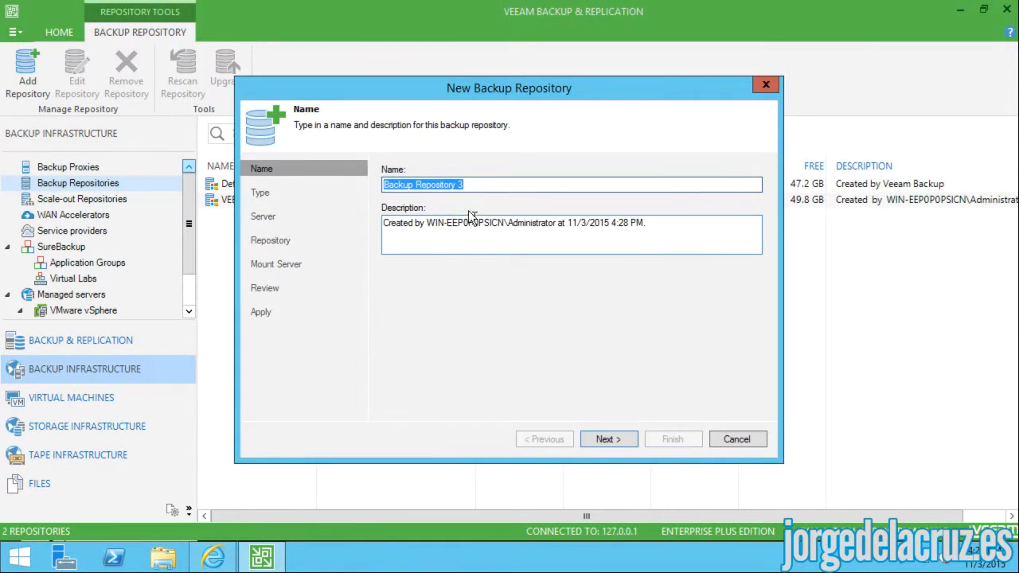
# - Name the repository VEEAM EXT, keep Microsoft Windows server type and the backup server as host
pyautogui.write('VEEAM ')
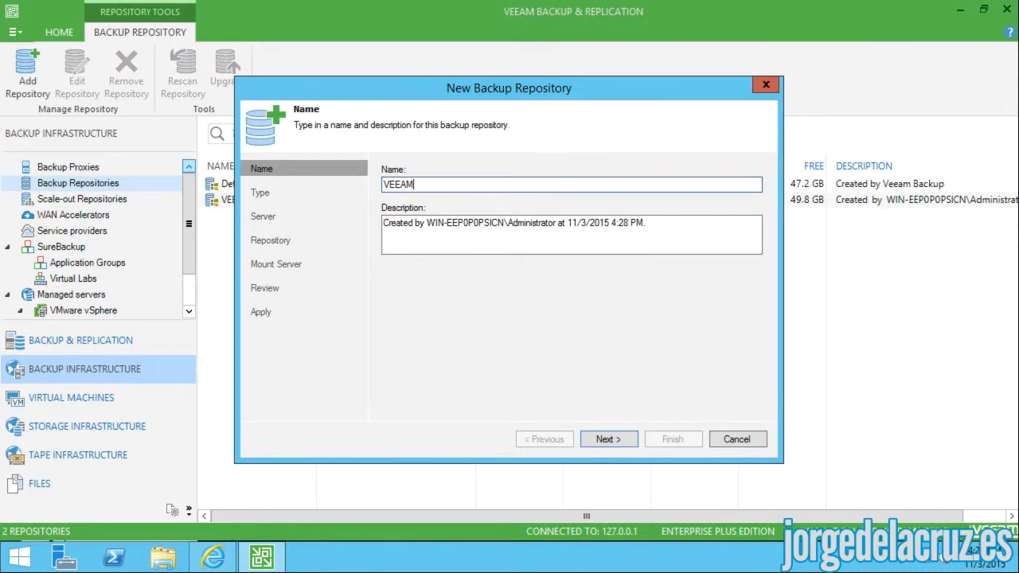
pyautogui.write('EXT')
pyautogui.click(606, 437)
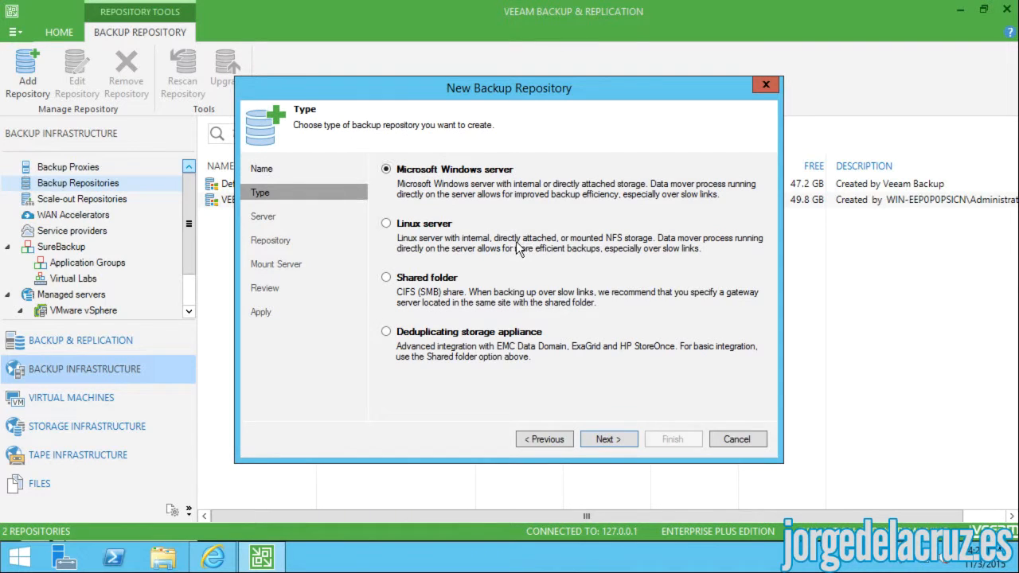
pyautogui.click(601, 437)
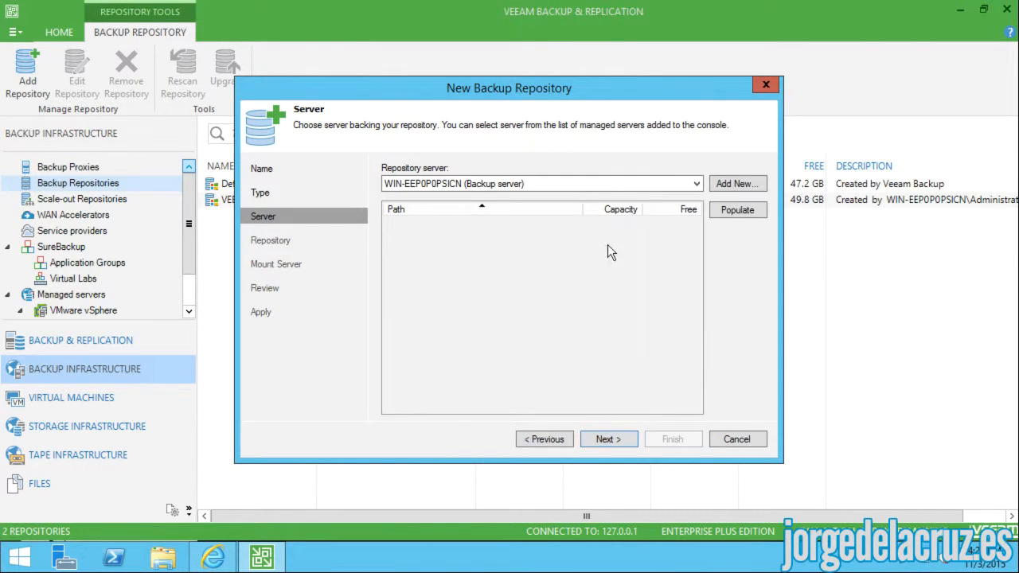
pyautogui.click(567, 181)
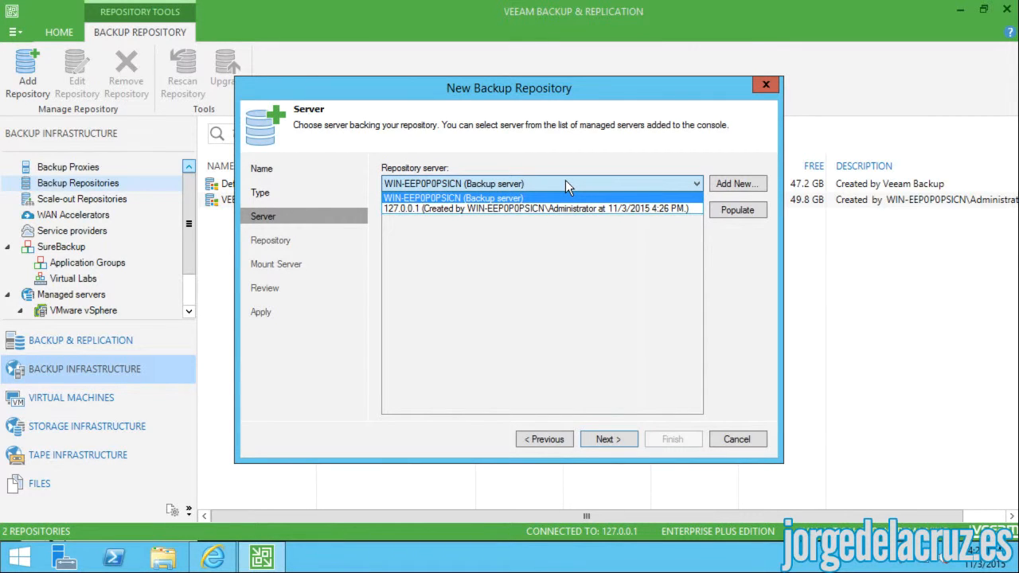
pyautogui.click(565, 180)
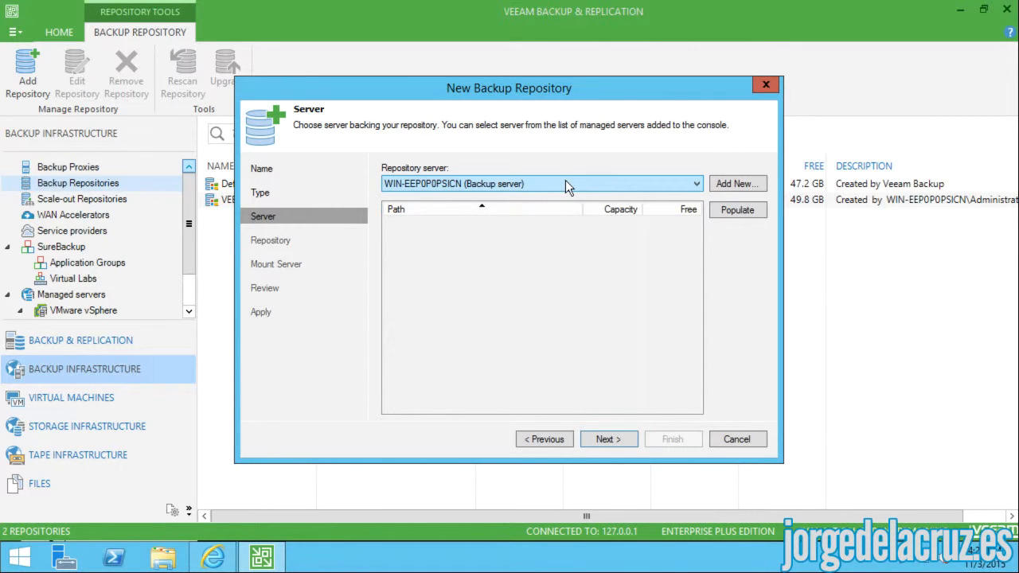
pyautogui.click(612, 440)
# - Point the repository folder at Veeam EXT (F:\) and limit it to 2 concurrent tasks
pyautogui.click(735, 200)
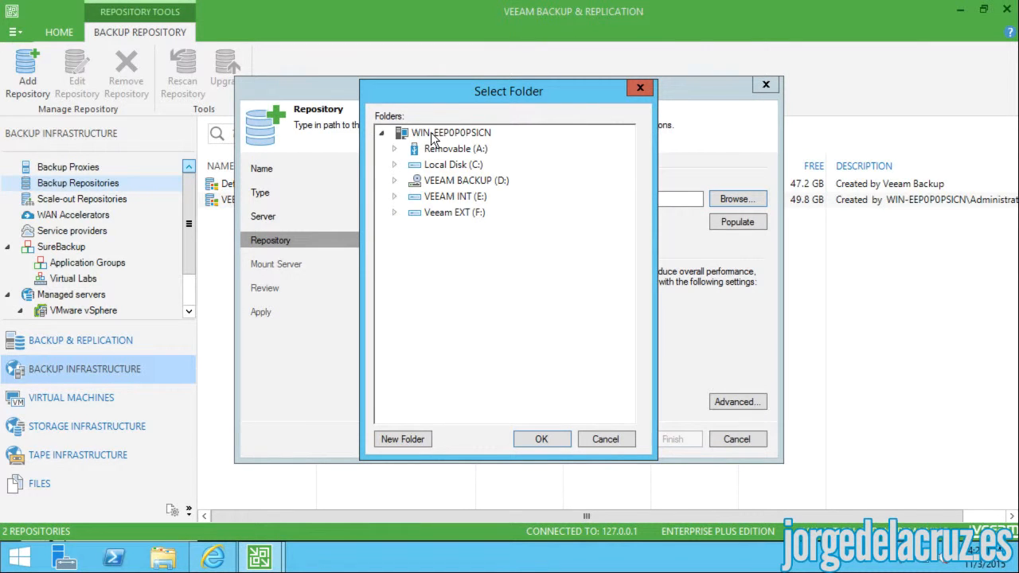
pyautogui.click(438, 212)
pyautogui.click(542, 440)
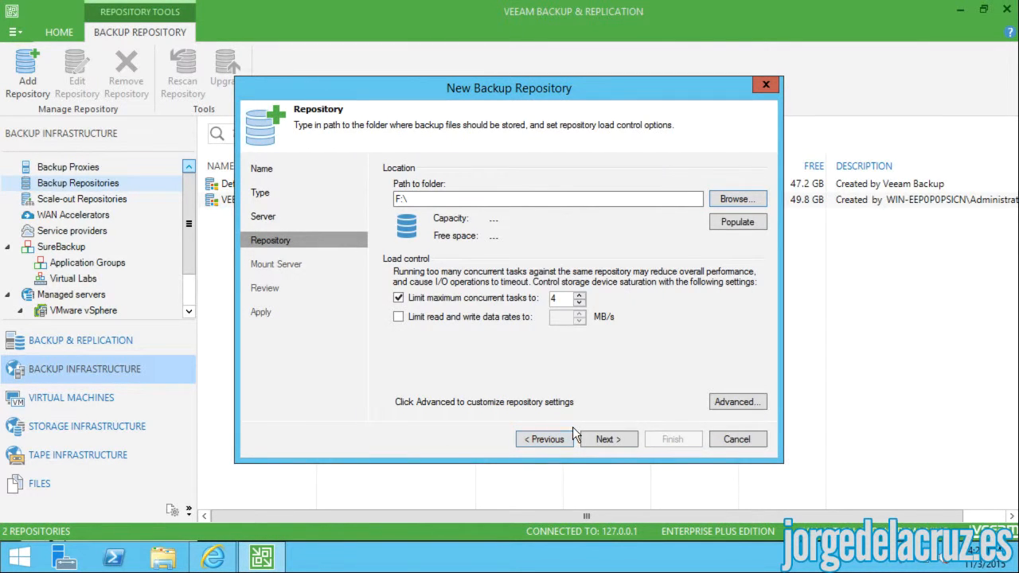
pyautogui.doubleClick(557, 298)
pyautogui.write('2')
# - Accept the mount server and review pages and create the F:\ repository
pyautogui.click(610, 440)
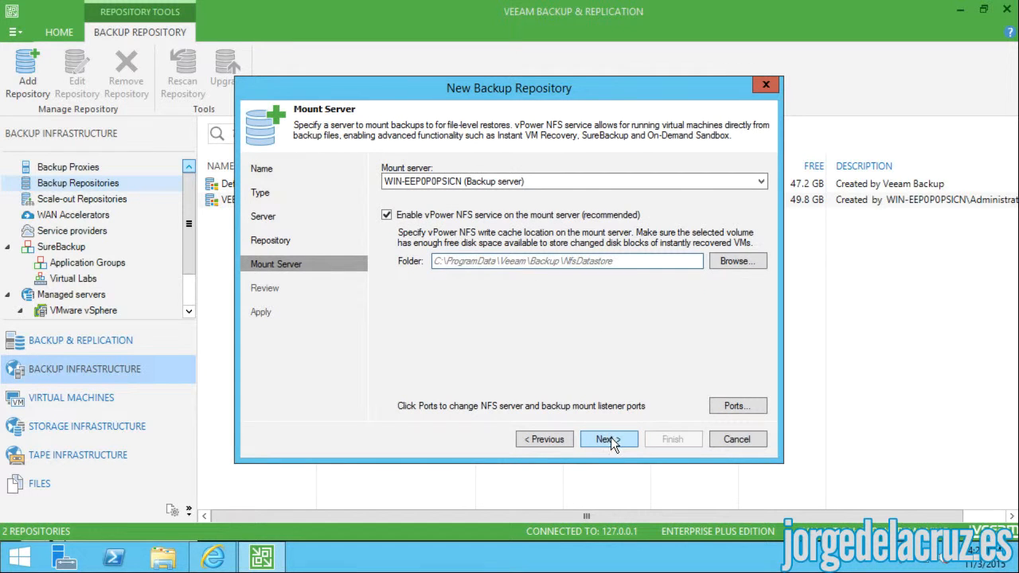
pyautogui.click(606, 438)
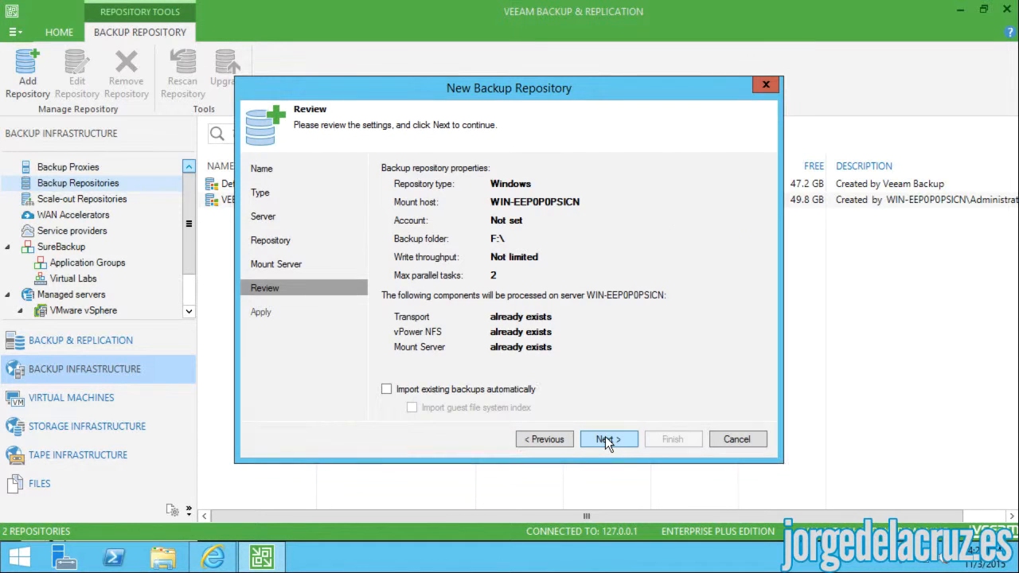
pyautogui.click(608, 440)
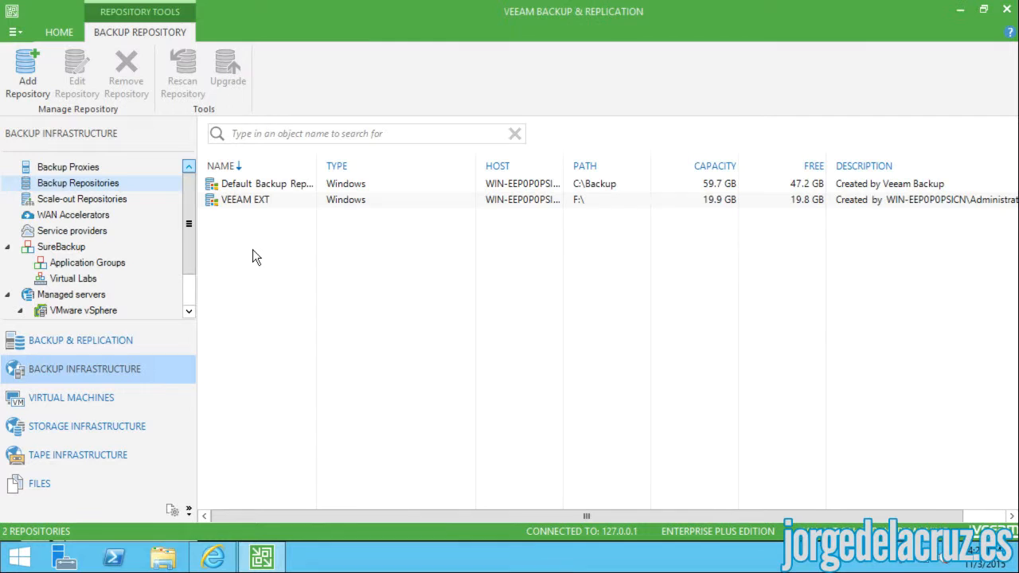
# - Start a new Windows server backup repository named VEEAM INT
pyautogui.rightClick(263, 250)
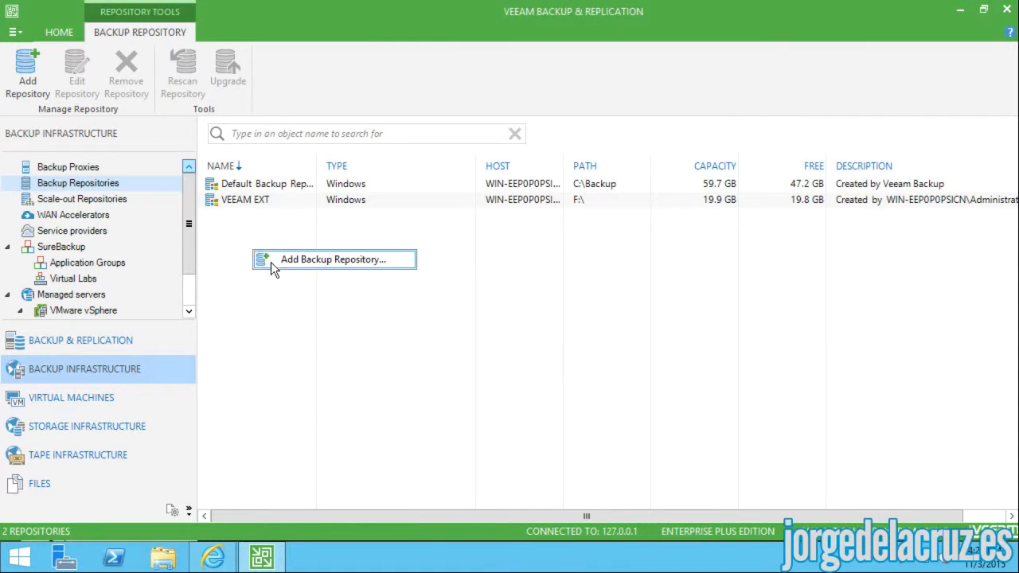
pyautogui.click(282, 260)
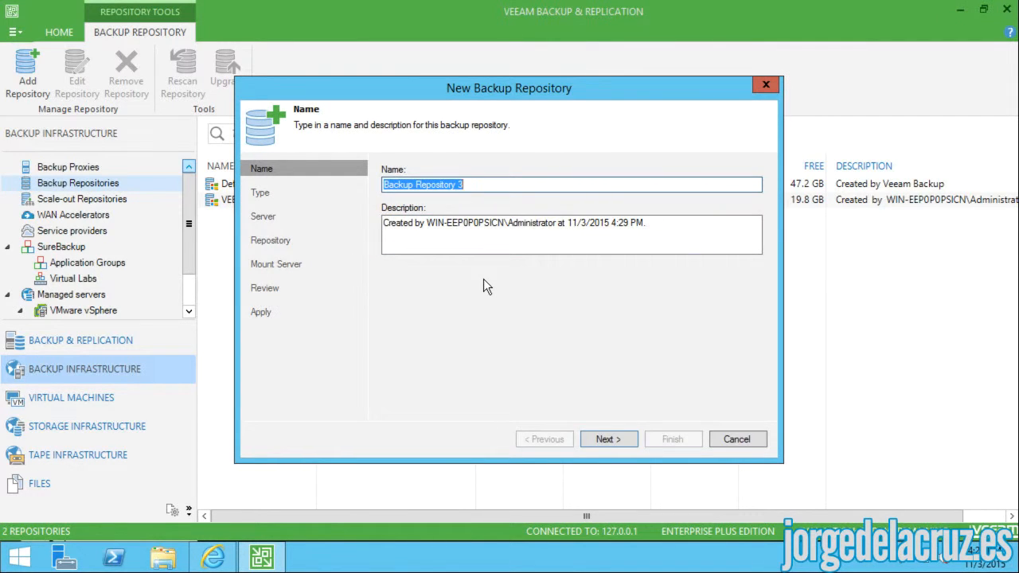
pyautogui.write('VEEAM INT')
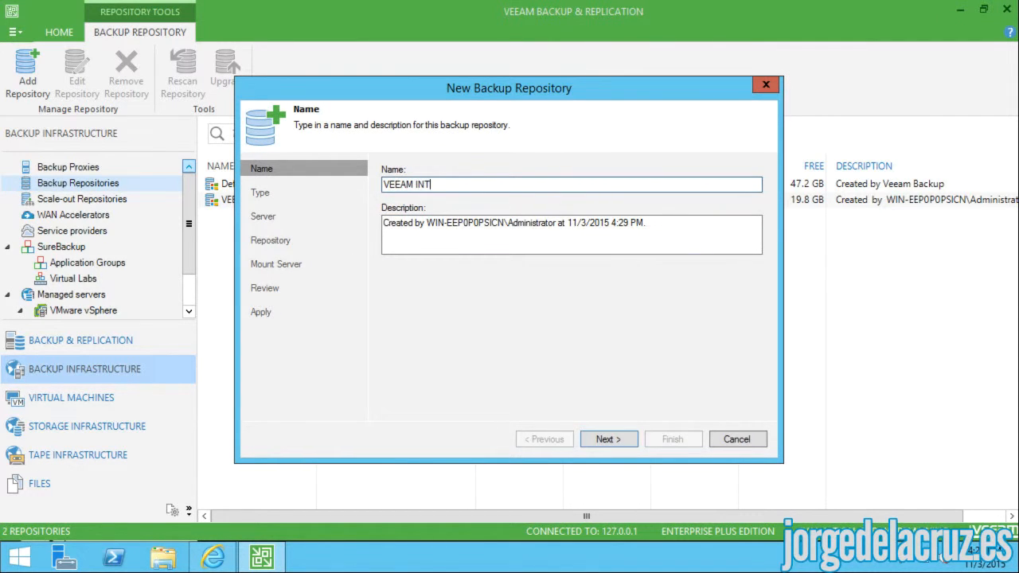
pyautogui.click(612, 437)
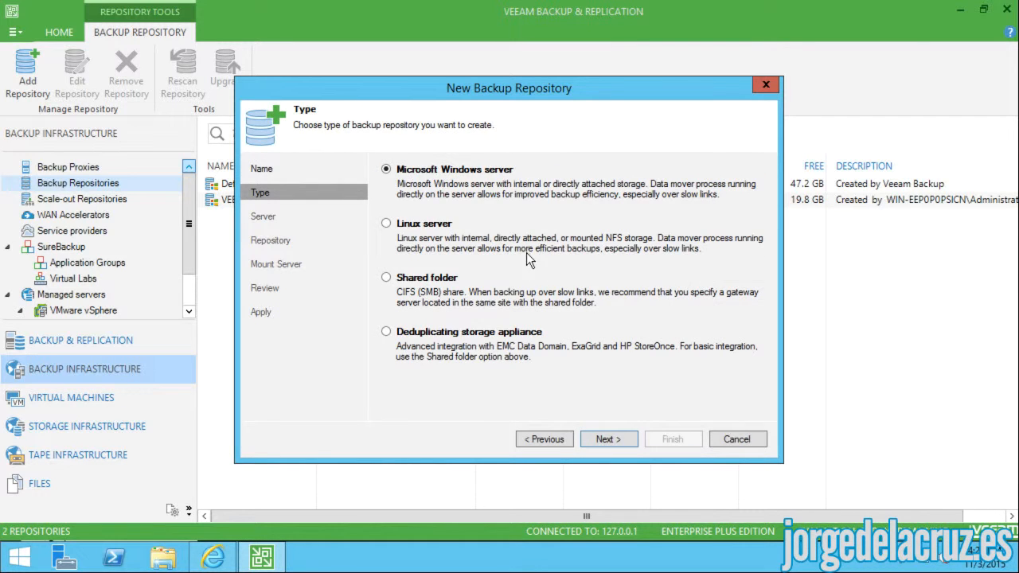
pyautogui.click(607, 440)
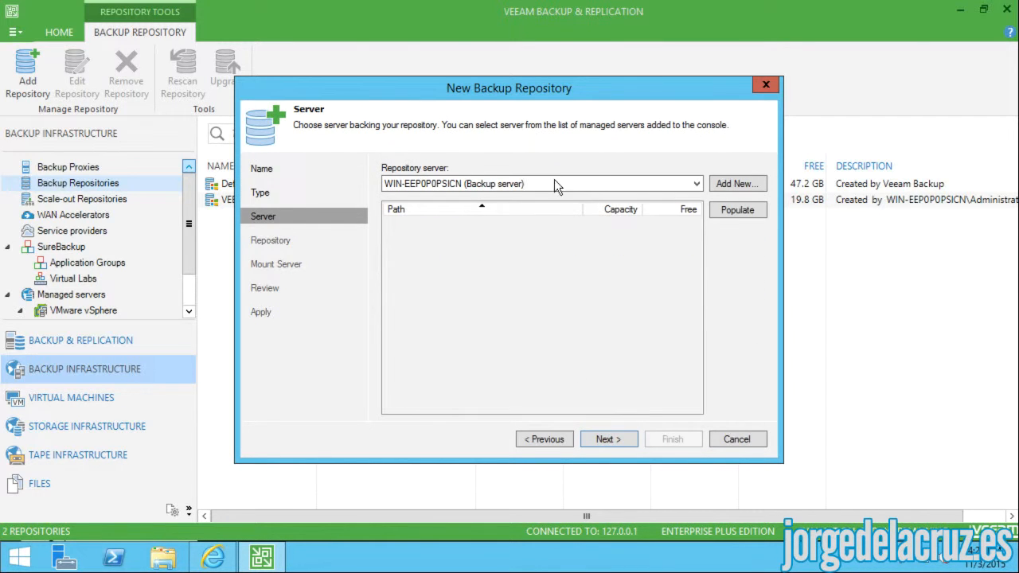
pyautogui.click(607, 439)
# - Set the repository folder to VEEAM INT (E:\) with a limit of 2 concurrent tasks
pyautogui.click(731, 198)
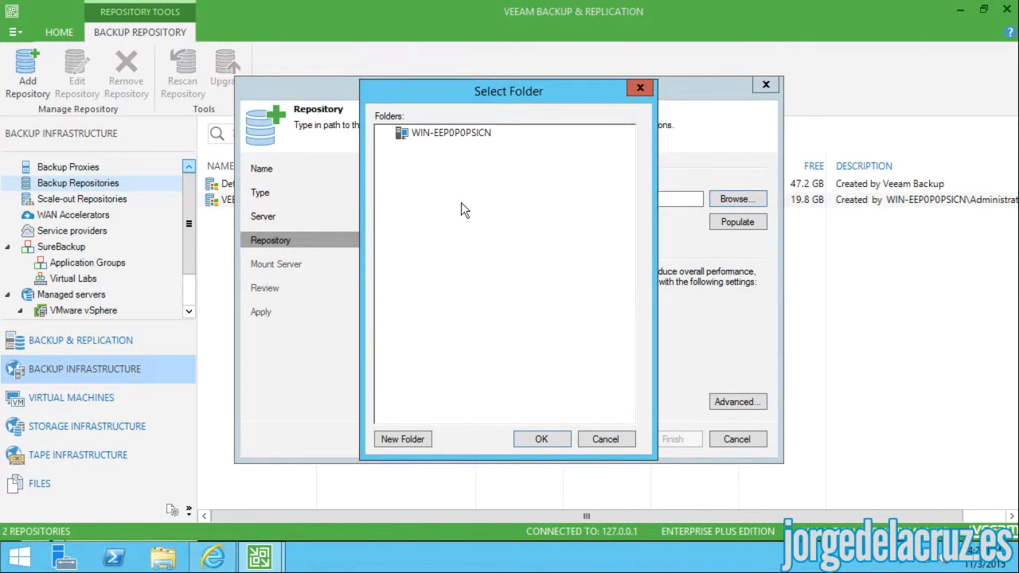
pyautogui.click(437, 196)
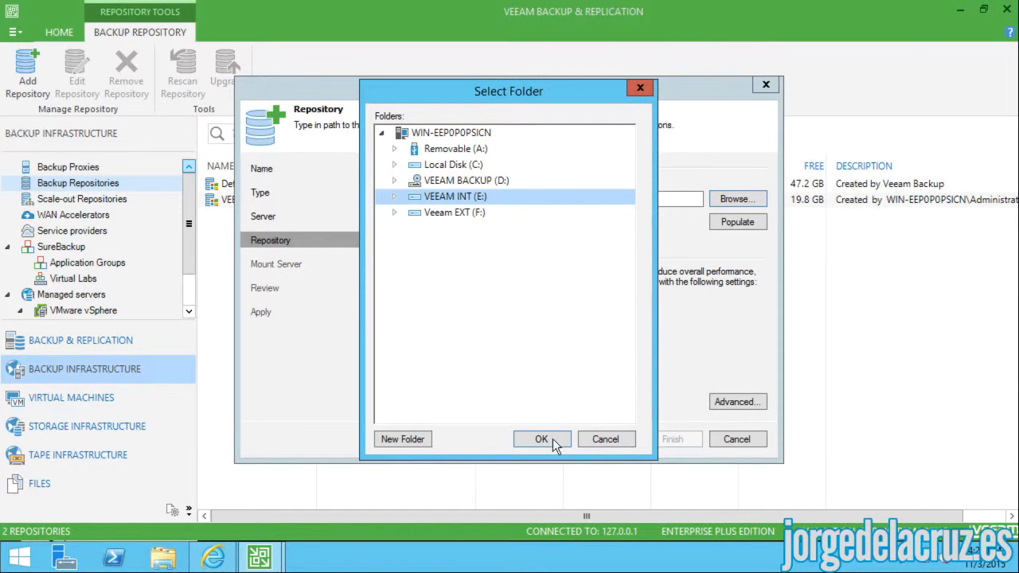
pyautogui.click(544, 441)
pyautogui.click(616, 435)
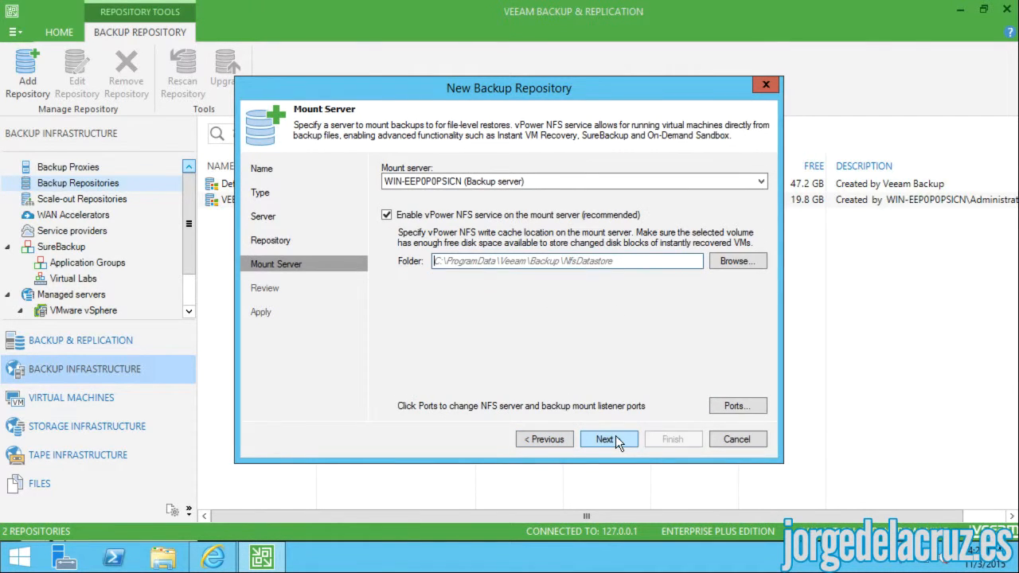
pyautogui.click(552, 439)
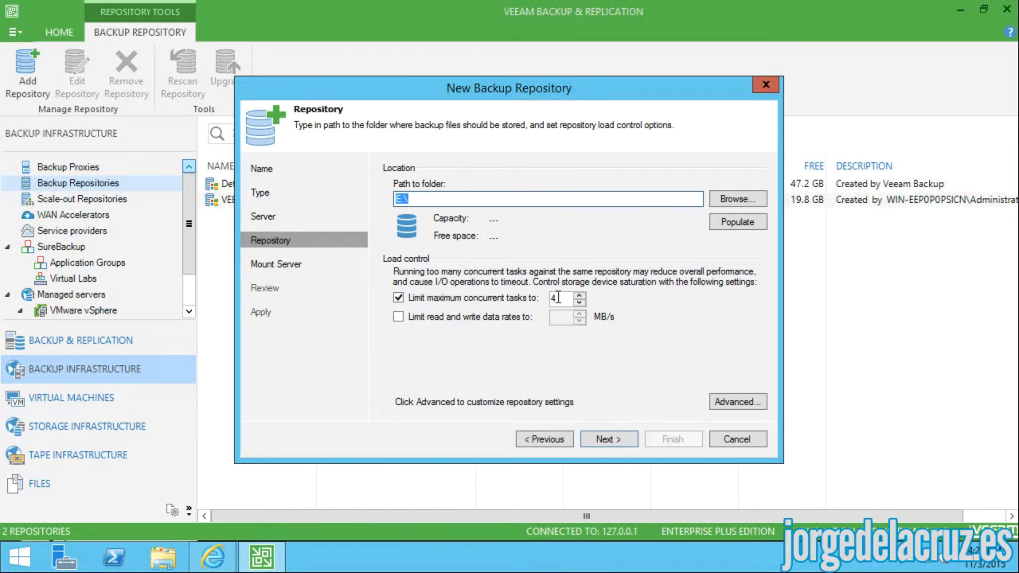
pyautogui.moveTo(557, 297); pyautogui.dragTo(535, 293)
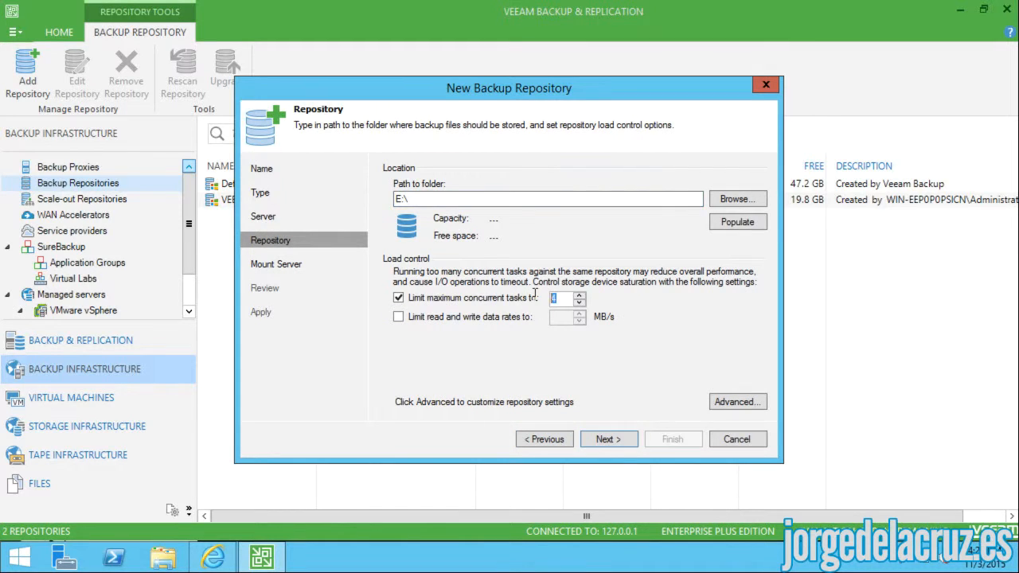
# - Accept the mount server and review pages, create the VEEAM INT repository and close the wizard
pyautogui.click(611, 441)
pyautogui.click(610, 441)
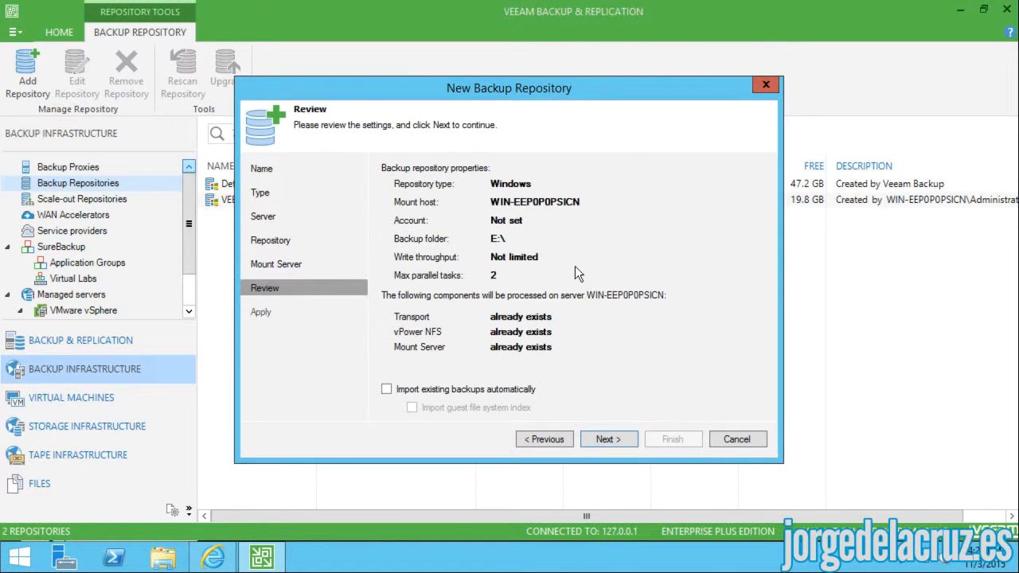
pyautogui.click(608, 438)
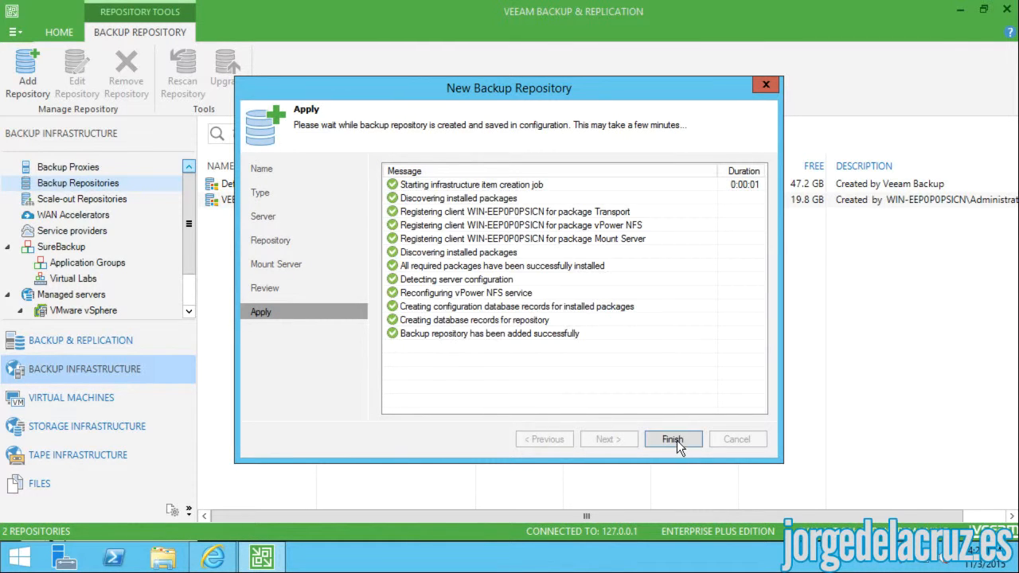
pyautogui.click(672, 440)
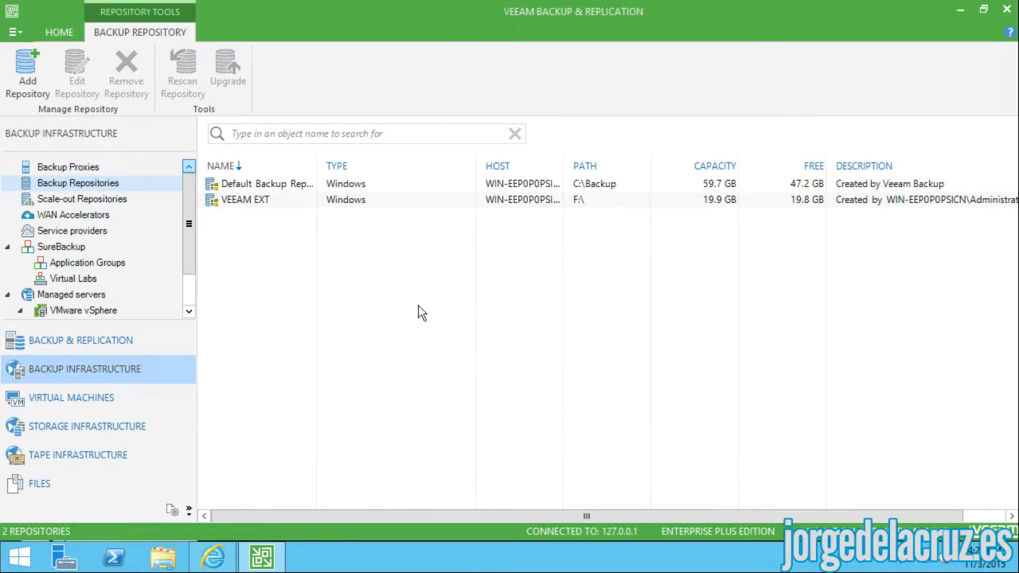
# - Check the VEEAM INT and VEEAM EXT repositories, then show the empty Scale-out Repositories view
pyautogui.click(258, 215)
pyautogui.click(253, 206)
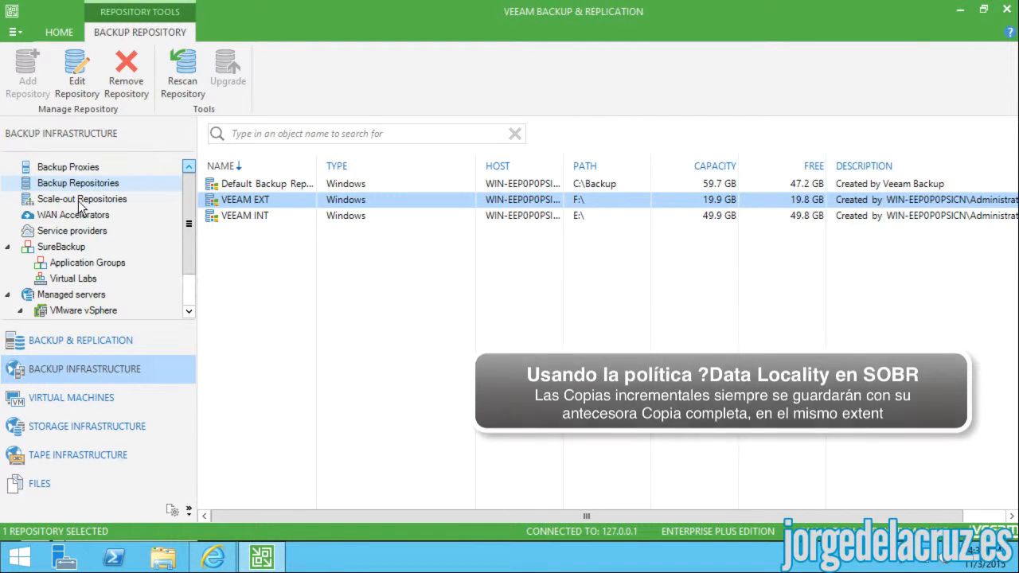
pyautogui.click(79, 201)
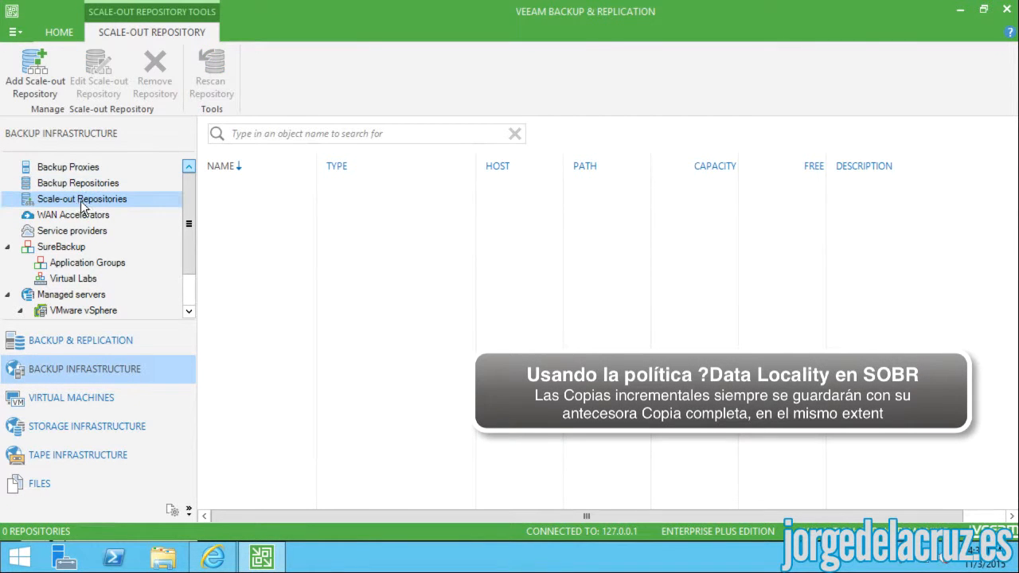
# - Start a new scale-out repository named 'Scale-out Backup Repository INT and EXT'
pyautogui.rightClick(254, 226)
pyautogui.click(284, 230)
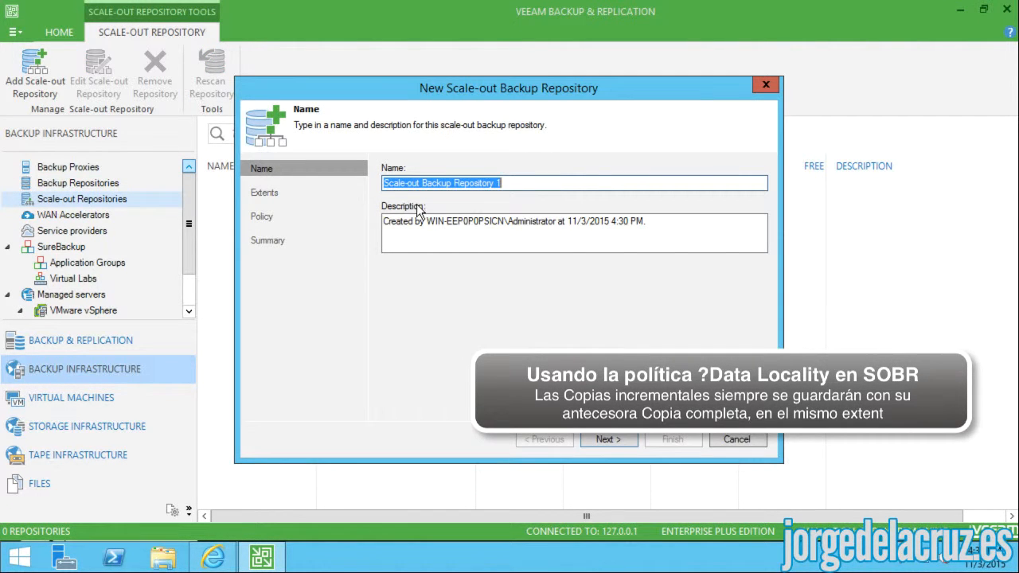
pyautogui.click(453, 182)
pyautogui.moveTo(494, 183); pyautogui.dragTo(508, 184)
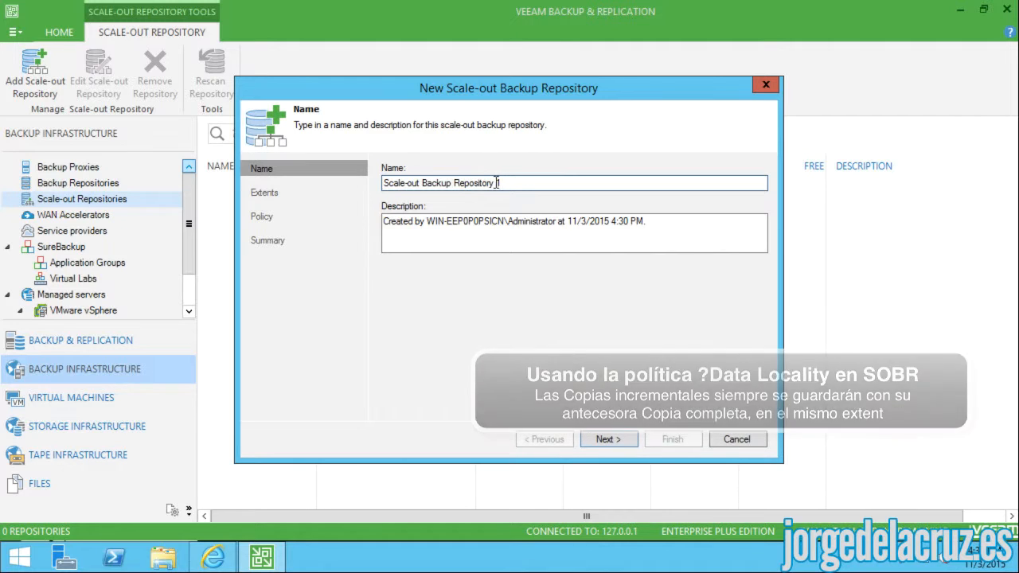
pyautogui.write('I')
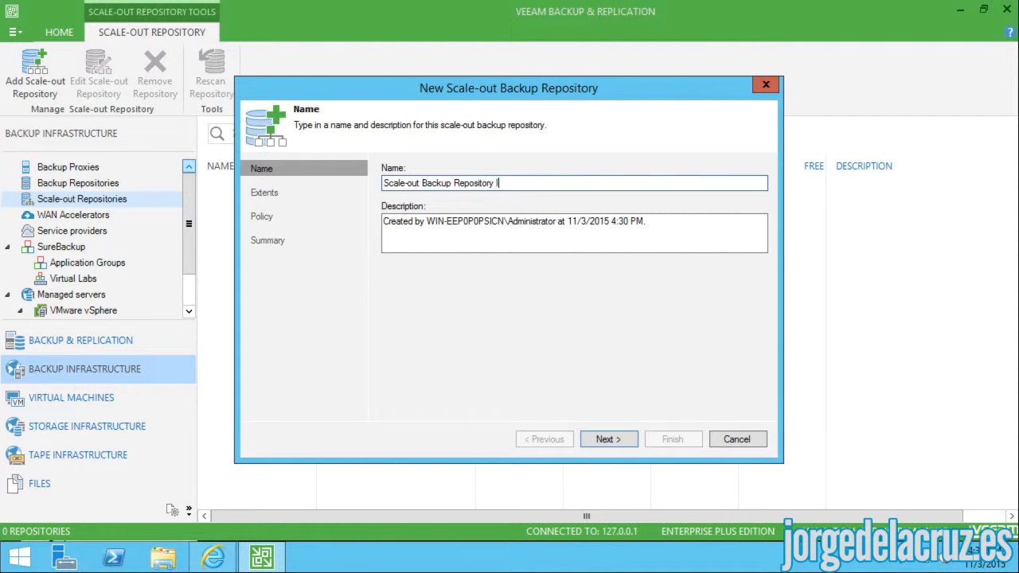
pyautogui.write('NT=')
pyautogui.press('BackSpace')
pyautogui.write('and EXT')
# - Add VEEAM EXT and VEEAM INT as extents, leaving the advanced options unchanged
pyautogui.click(605, 439)
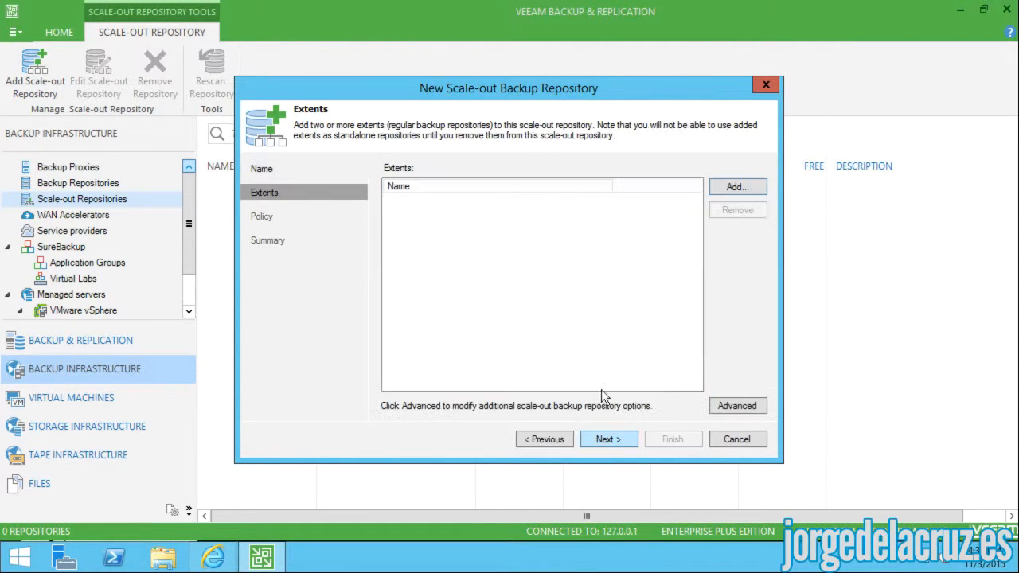
pyautogui.click(736, 187)
pyautogui.click(388, 246)
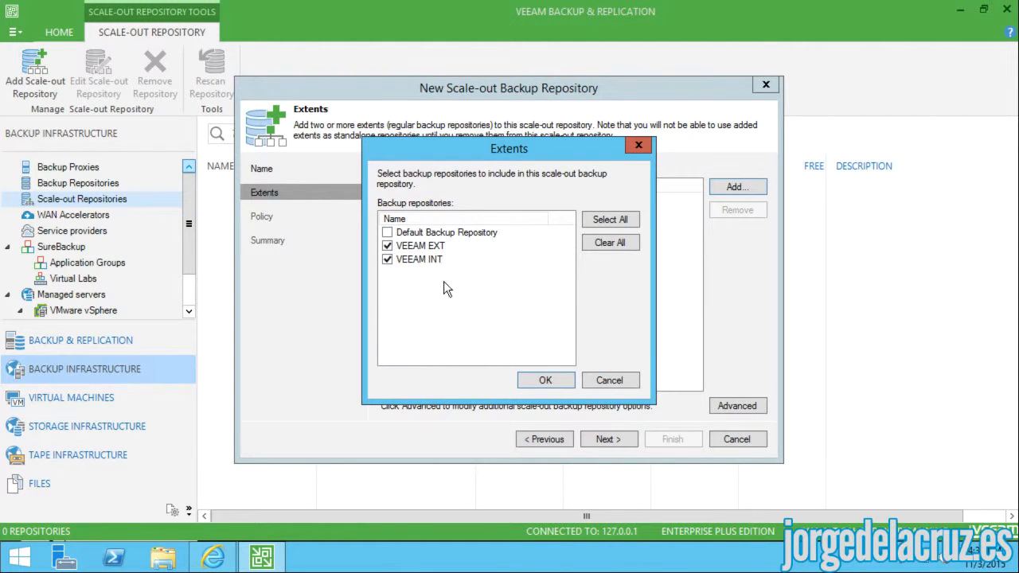
pyautogui.click(546, 380)
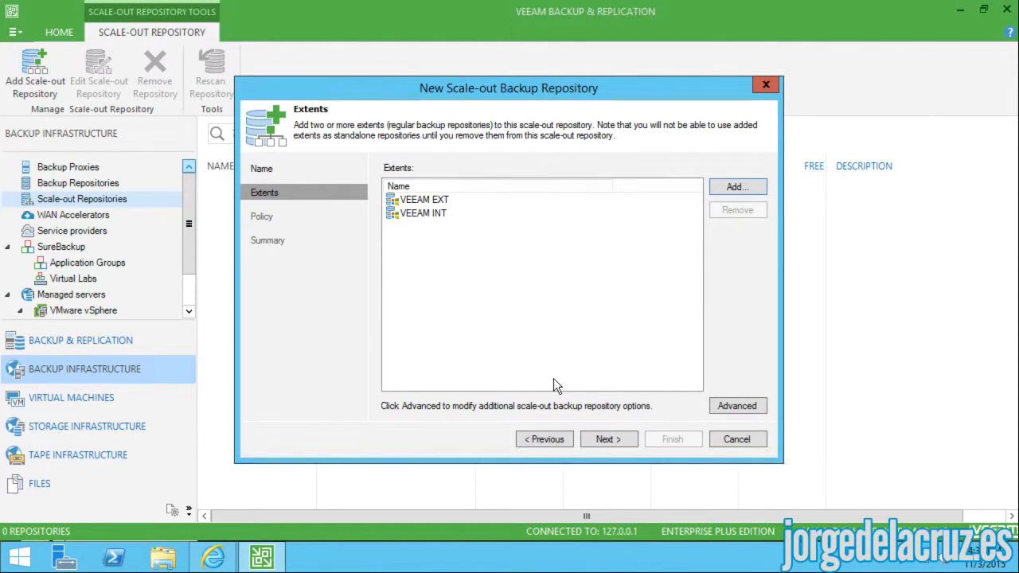
pyautogui.click(735, 406)
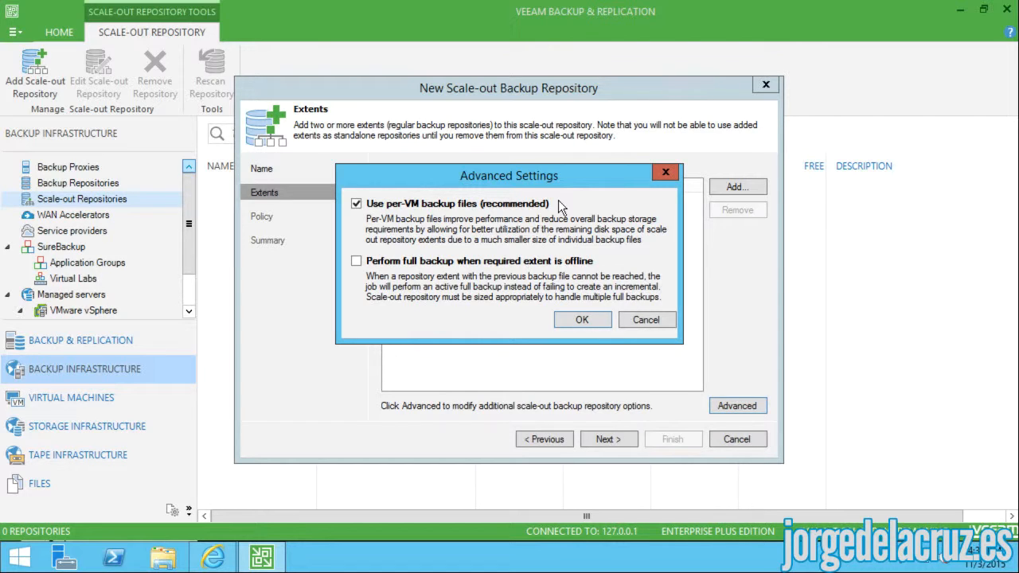
pyautogui.click(582, 320)
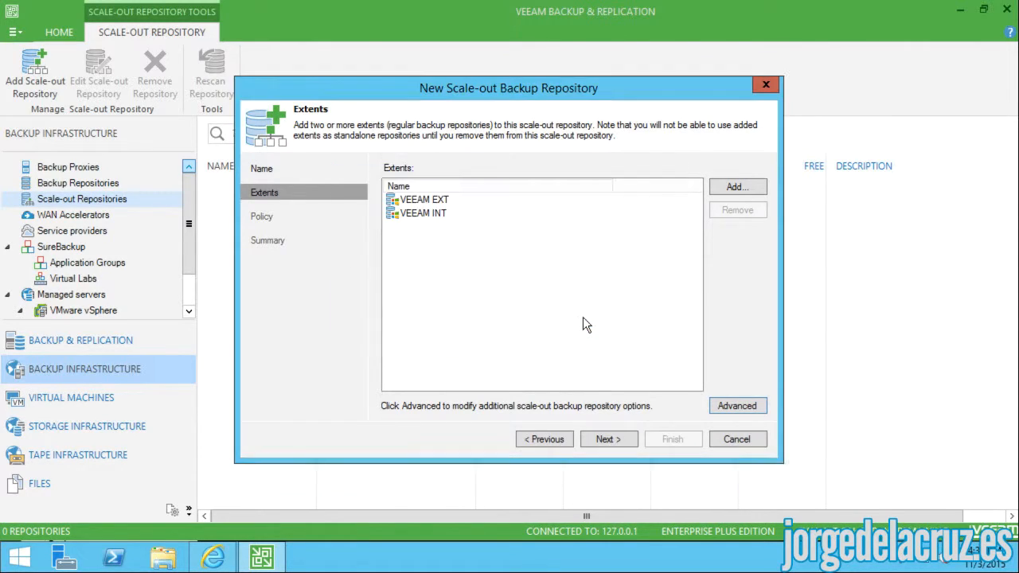
# - Keep the Data locality placement policy, finish the wizard and select the new repository
pyautogui.click(605, 439)
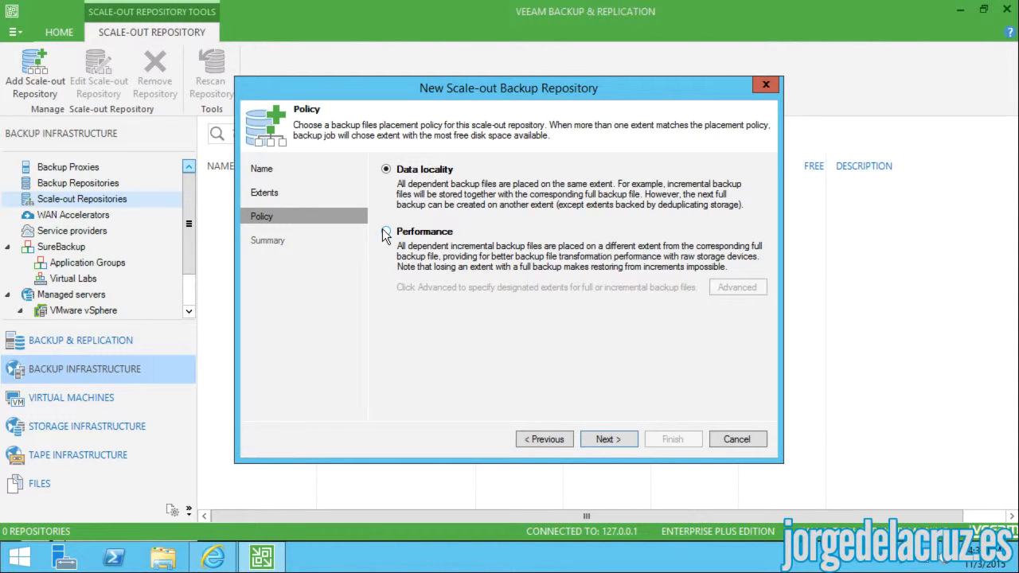
pyautogui.click(608, 436)
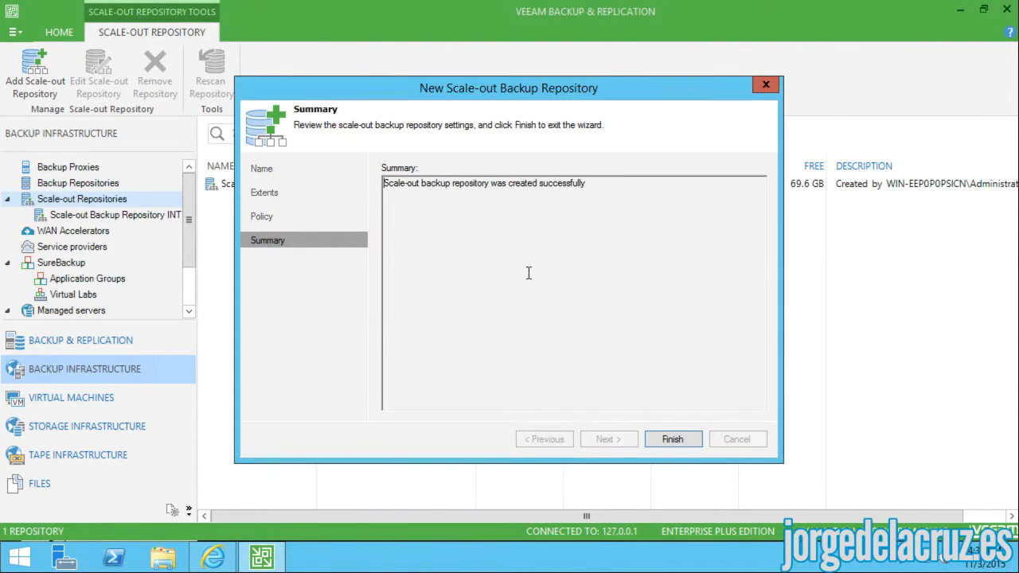
pyautogui.click(676, 438)
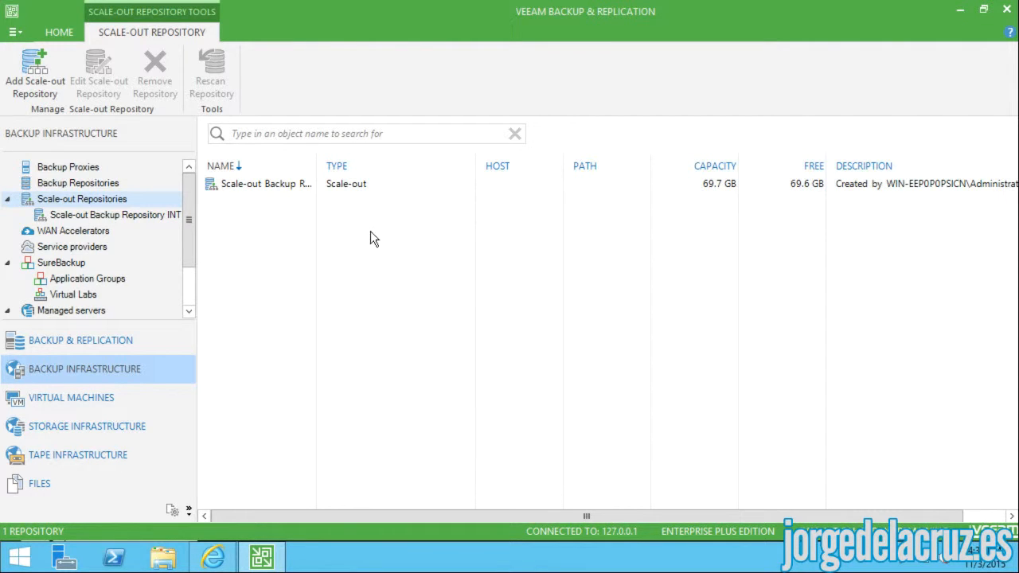
pyautogui.click(263, 184)
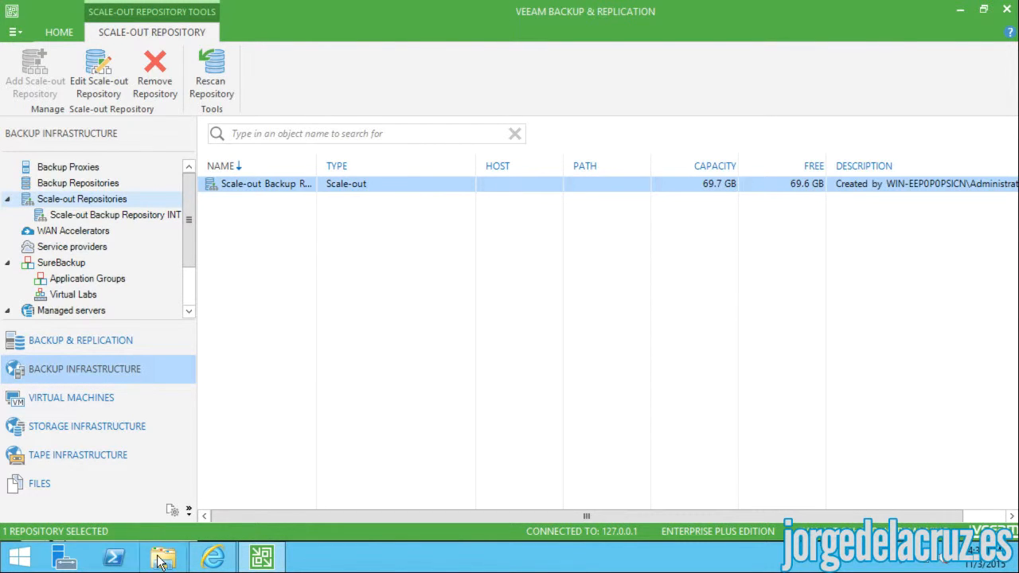
pyautogui.press('super+e')
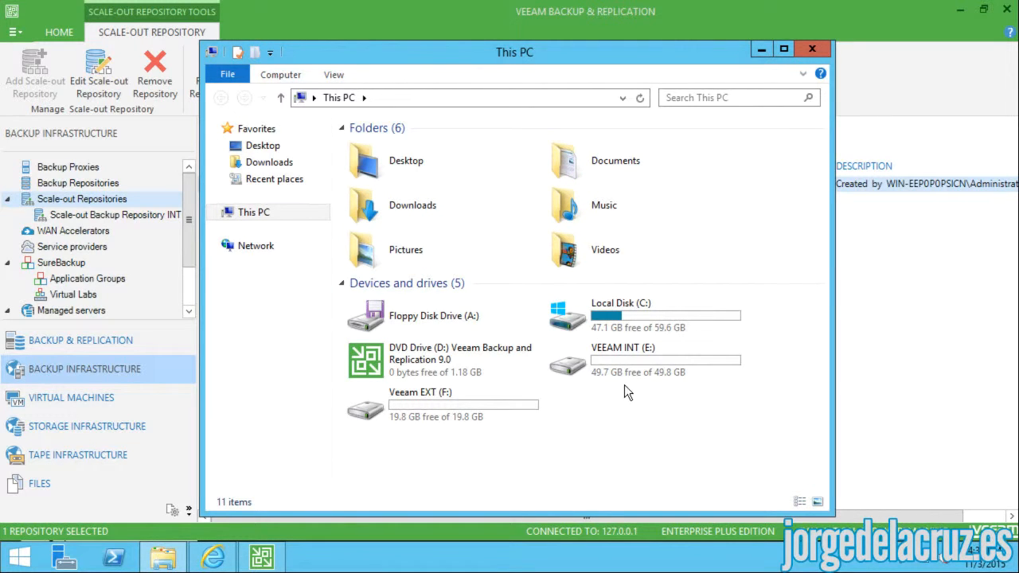
pyautogui.click(600, 369)
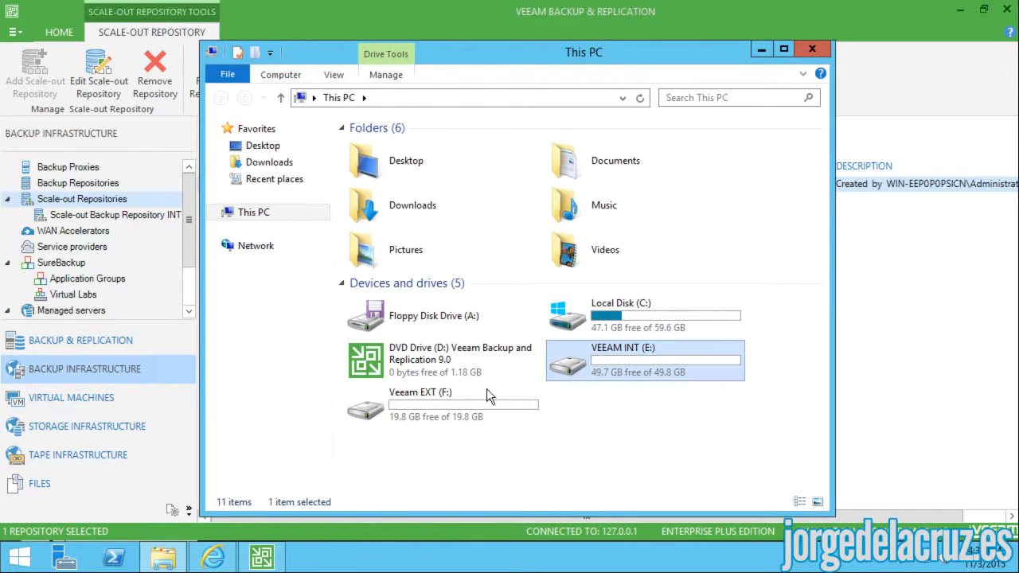
pyautogui.click(411, 410)
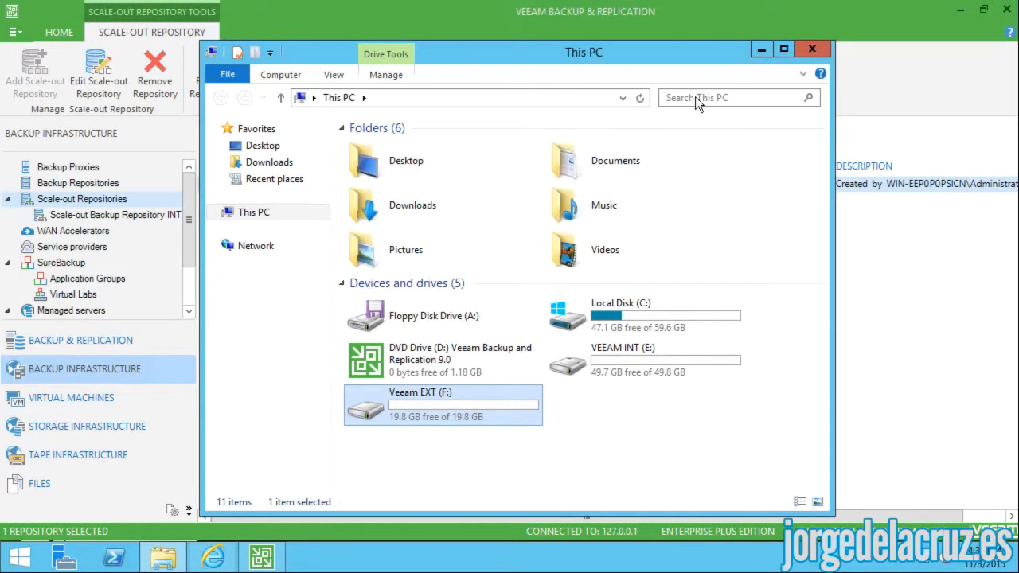
pyautogui.moveTo(664, 56); pyautogui.dragTo(588, 358)
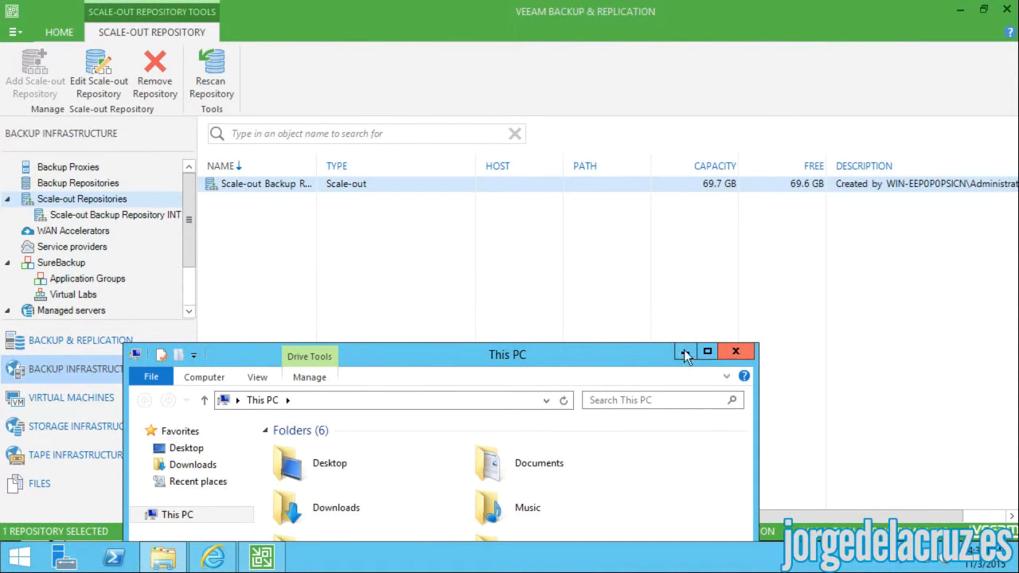
pyautogui.moveTo(617, 353); pyautogui.dragTo(572, 190)
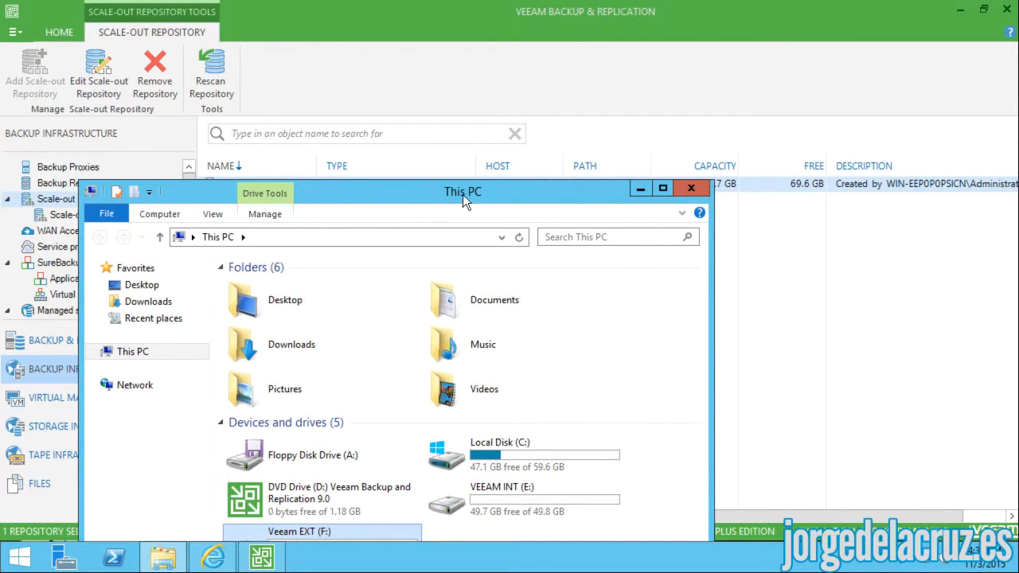
pyautogui.moveTo(465, 196); pyautogui.dragTo(460, 169)
pyautogui.click(451, 476)
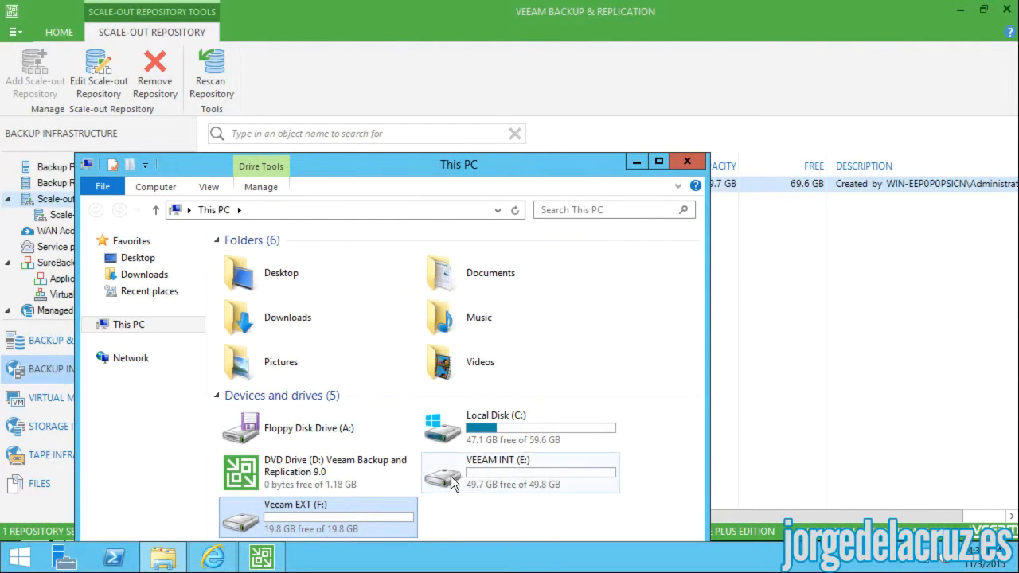
pyautogui.click(319, 516)
pyautogui.moveTo(557, 159); pyautogui.dragTo(442, 156)
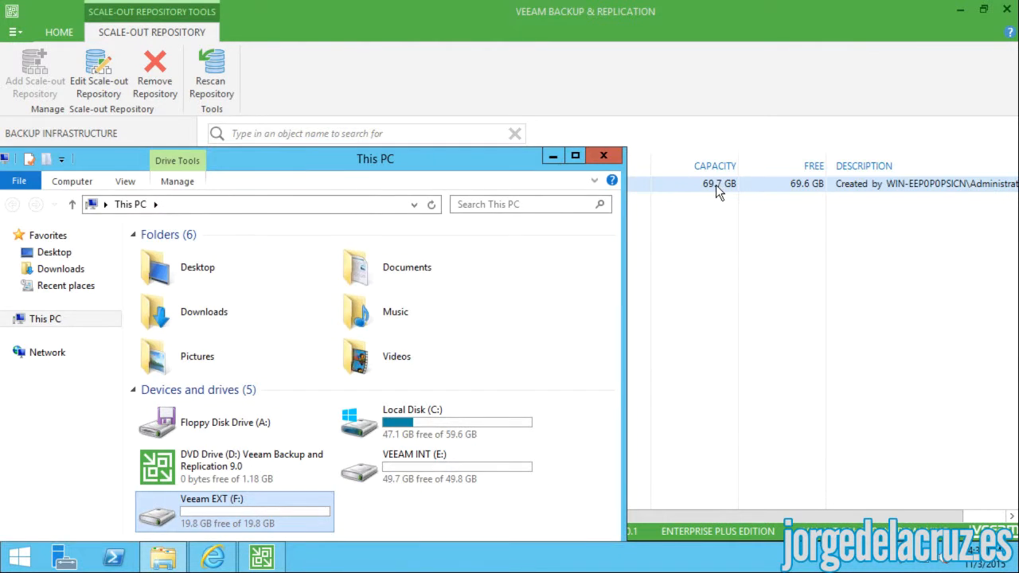
pyautogui.click(716, 185)
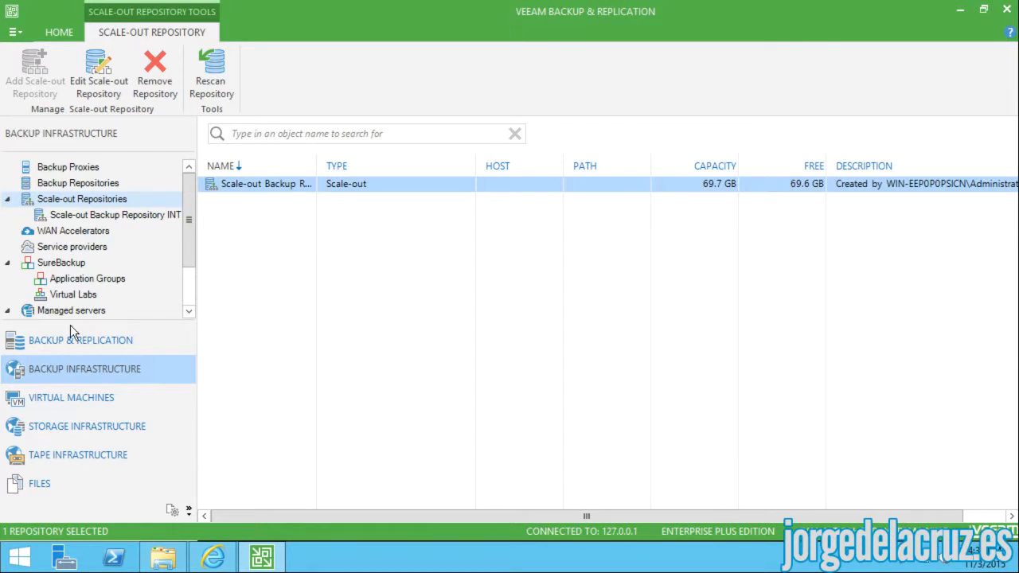
pyautogui.click(52, 344)
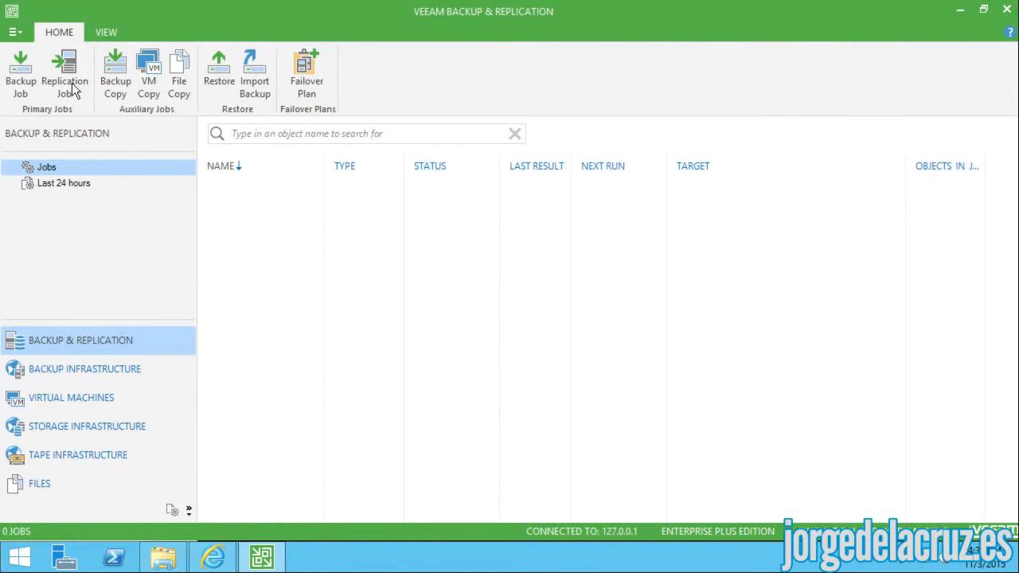
# - Create a new backup job named 'Backup Job TEST'
pyautogui.click(21, 73)
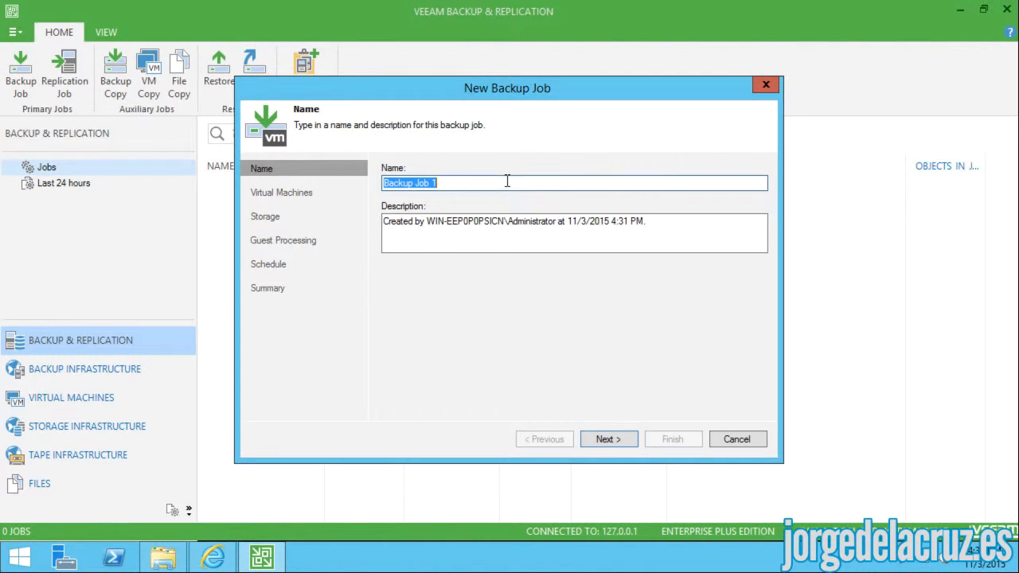
pyautogui.click(414, 182)
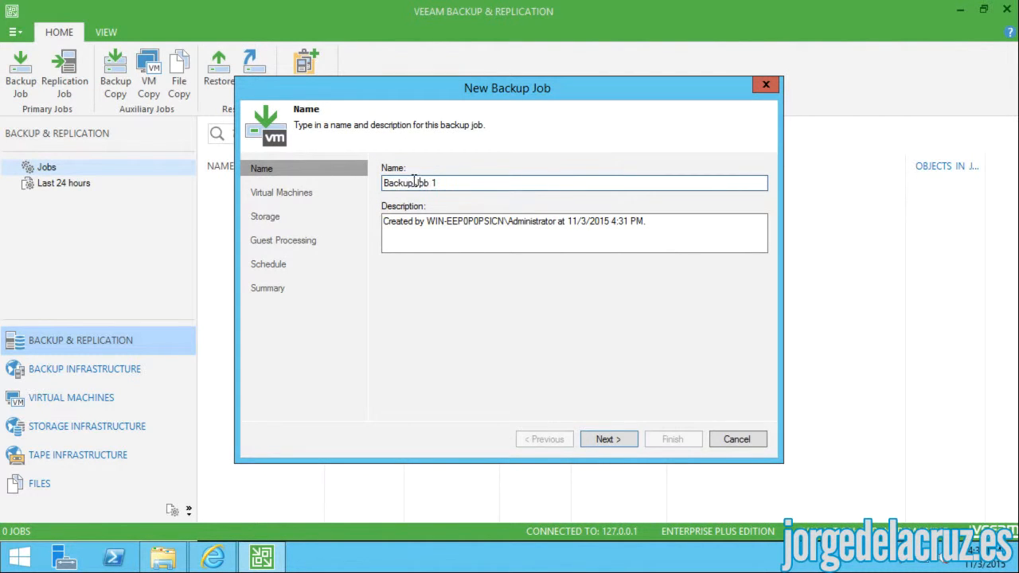
pyautogui.moveTo(430, 183); pyautogui.dragTo(460, 185)
pyautogui.press('BackSpace')
pyautogui.write('TEST')
# - Add the AD virtual machine from vcenter.zimbra.io > DC-LON > CL-LON to the job
pyautogui.click(605, 442)
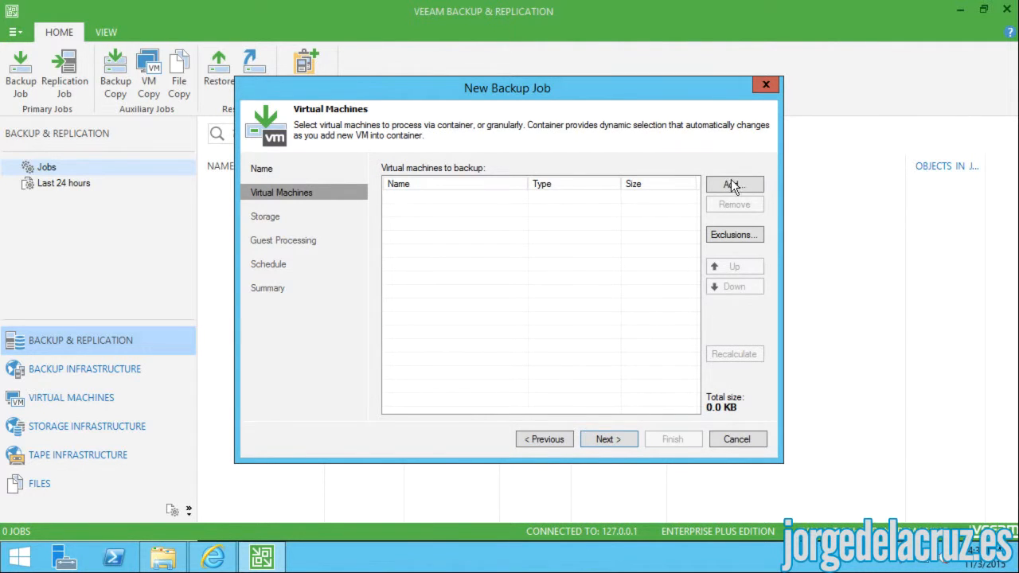
pyautogui.click(731, 183)
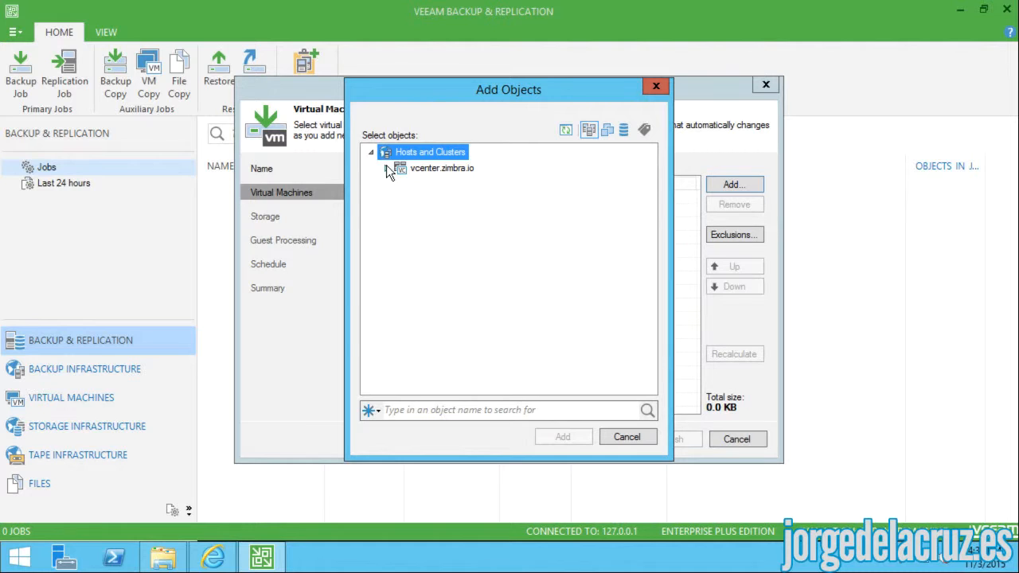
pyautogui.click(386, 167)
pyautogui.click(444, 185)
pyautogui.click(402, 184)
pyautogui.click(416, 199)
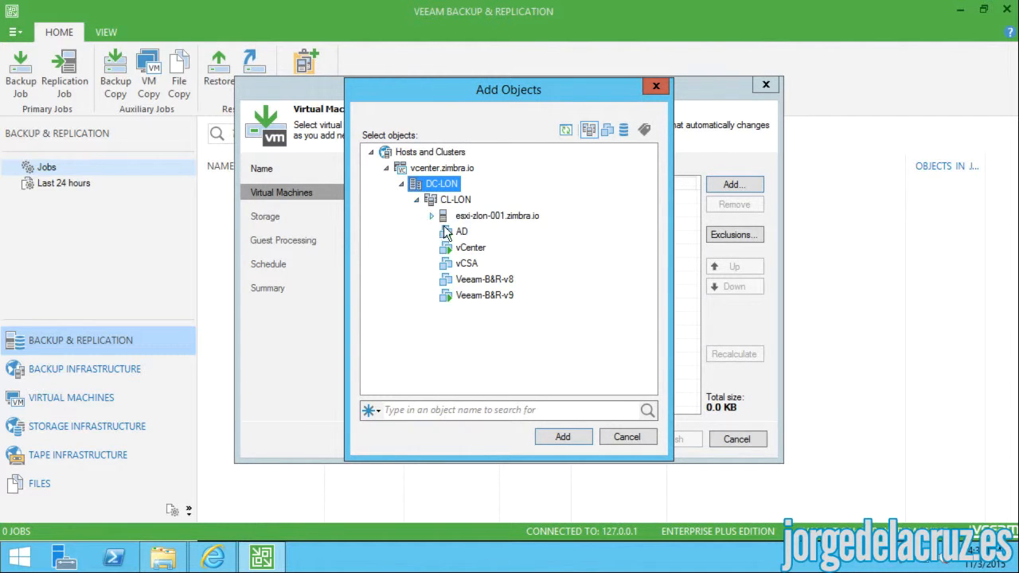
pyautogui.click(460, 233)
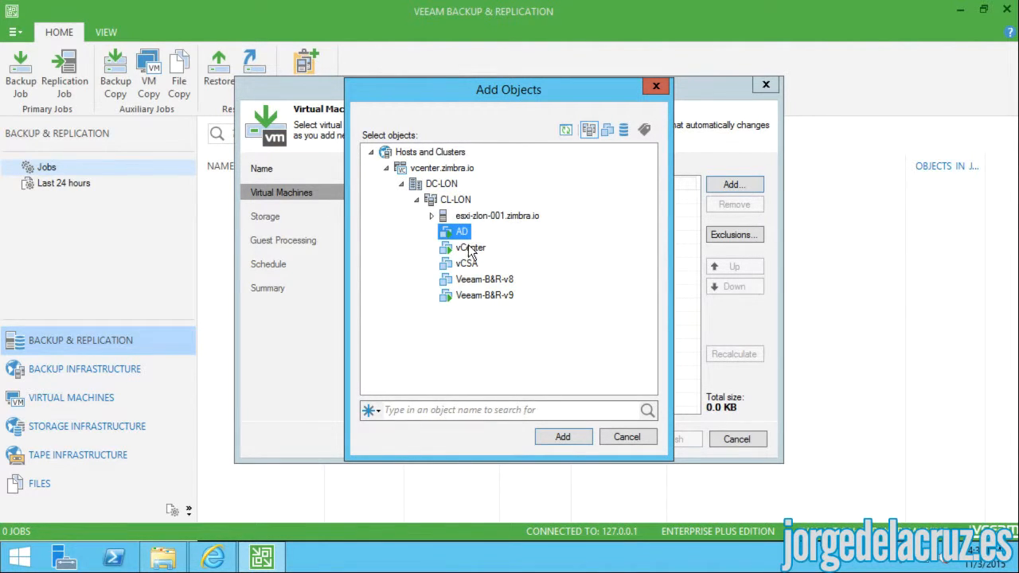
pyautogui.click(470, 250)
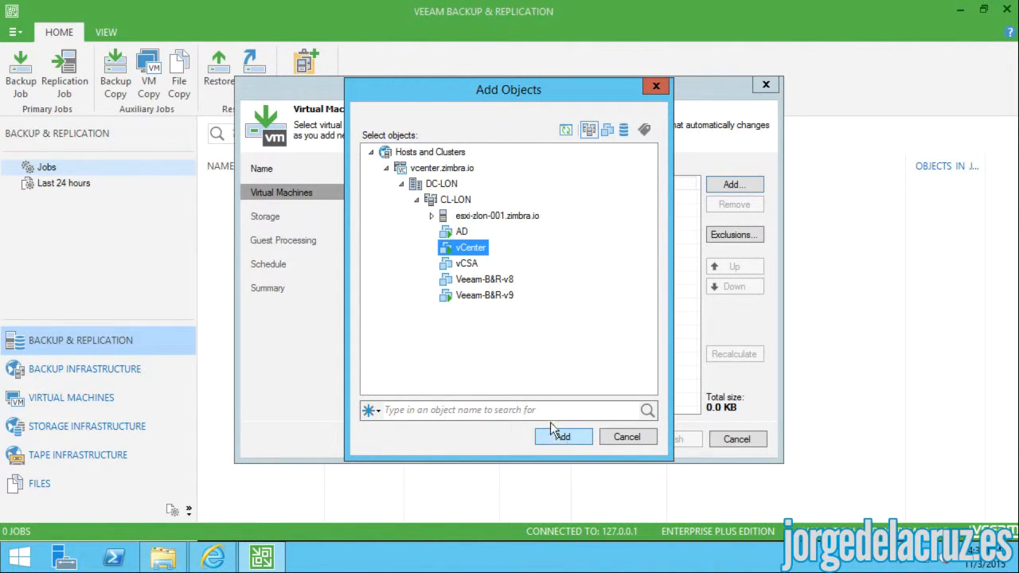
pyautogui.click(464, 233)
pyautogui.click(563, 437)
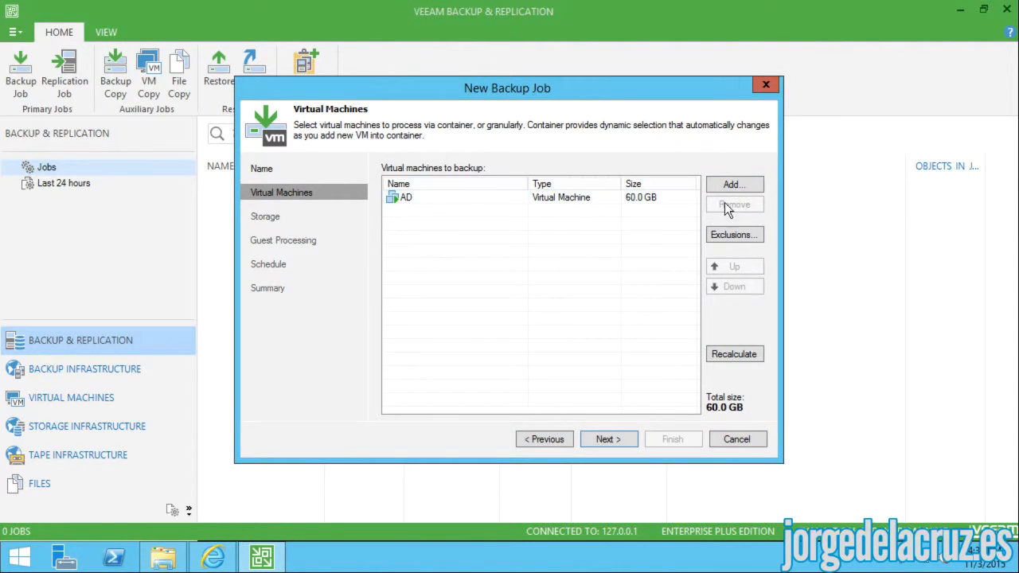
# - Store the job on the scale-out repository, keeping 7 restore points
pyautogui.click(606, 436)
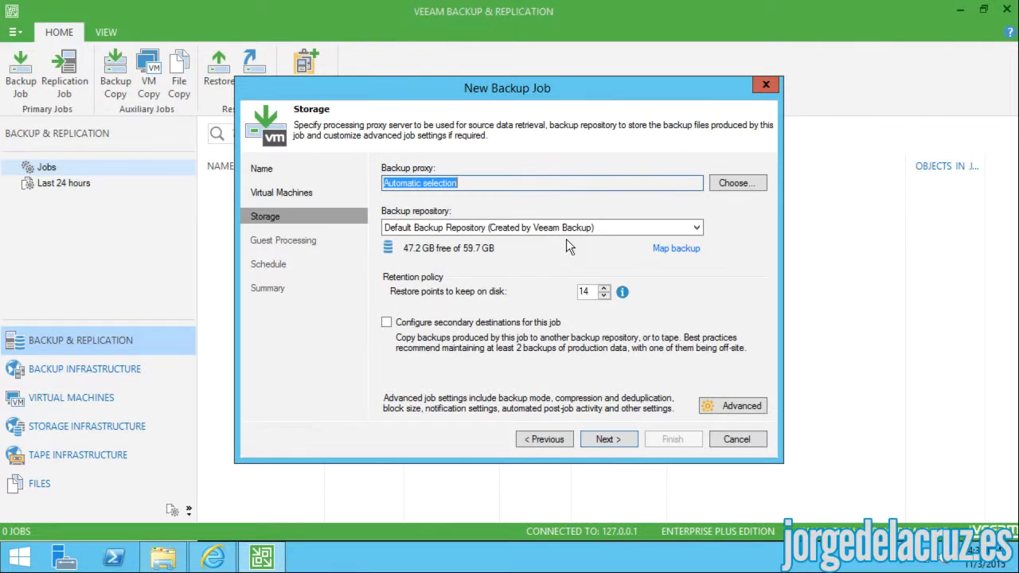
pyautogui.click(450, 227)
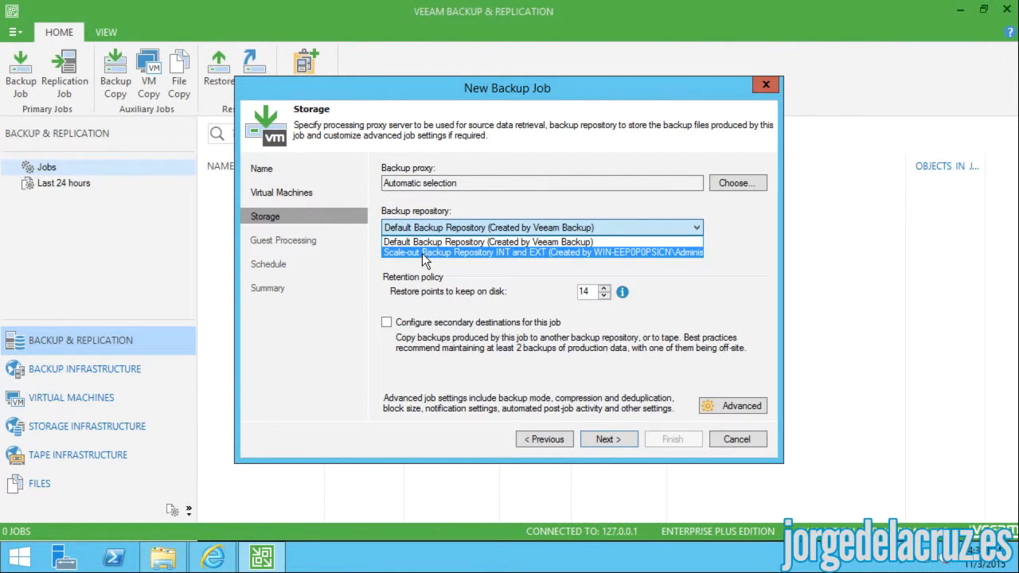
pyautogui.click(422, 253)
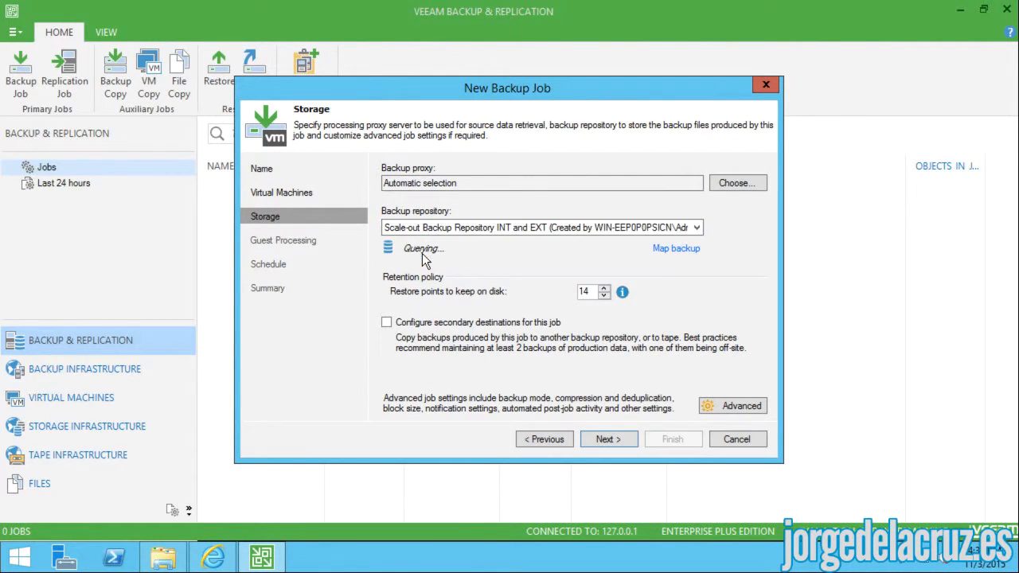
pyautogui.doubleClick(582, 292)
pyautogui.write('7')
# - Review the advanced maintenance and storage settings, keeping Optimal compression
pyautogui.click(723, 406)
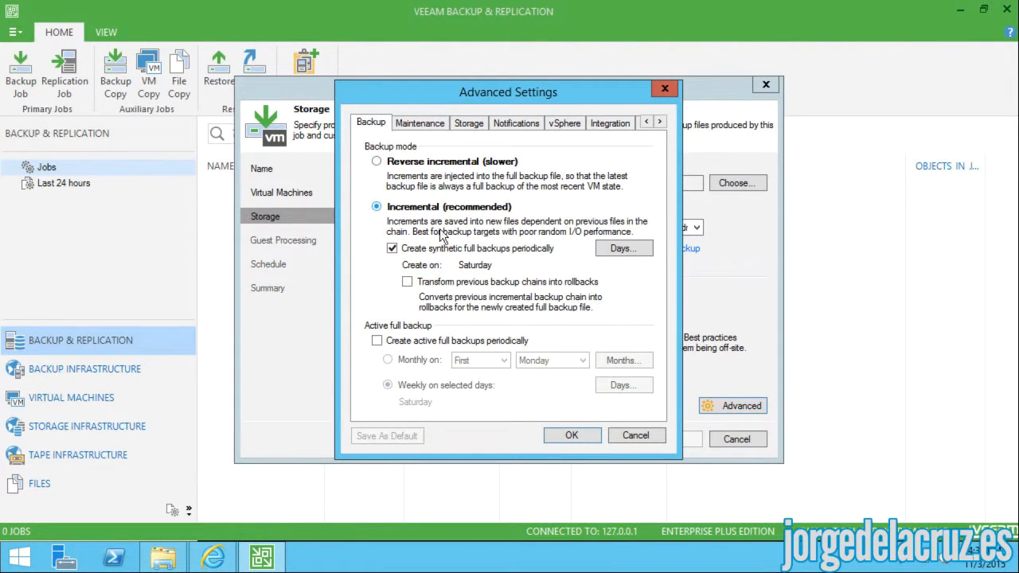
pyautogui.click(424, 126)
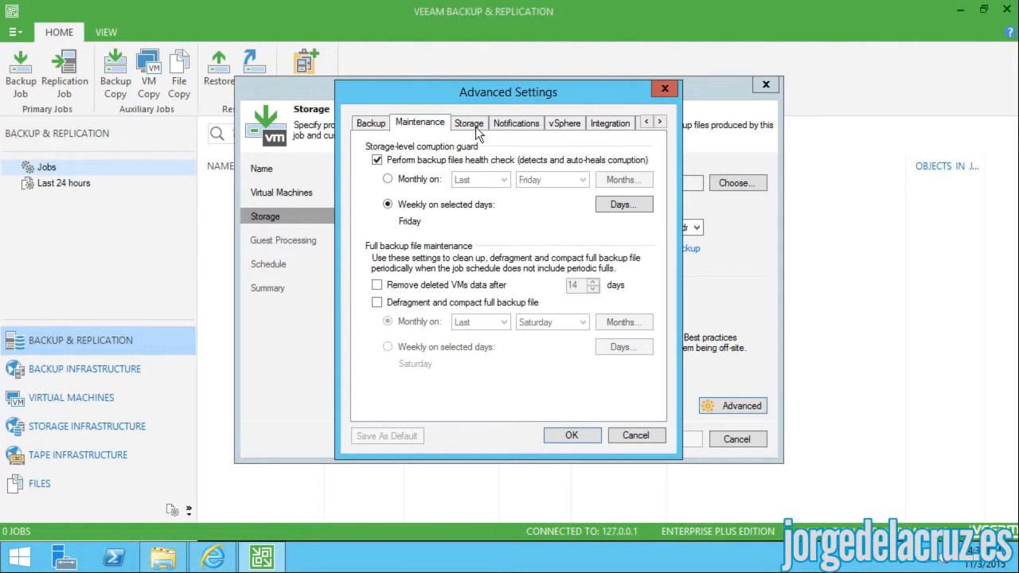
pyautogui.click(470, 124)
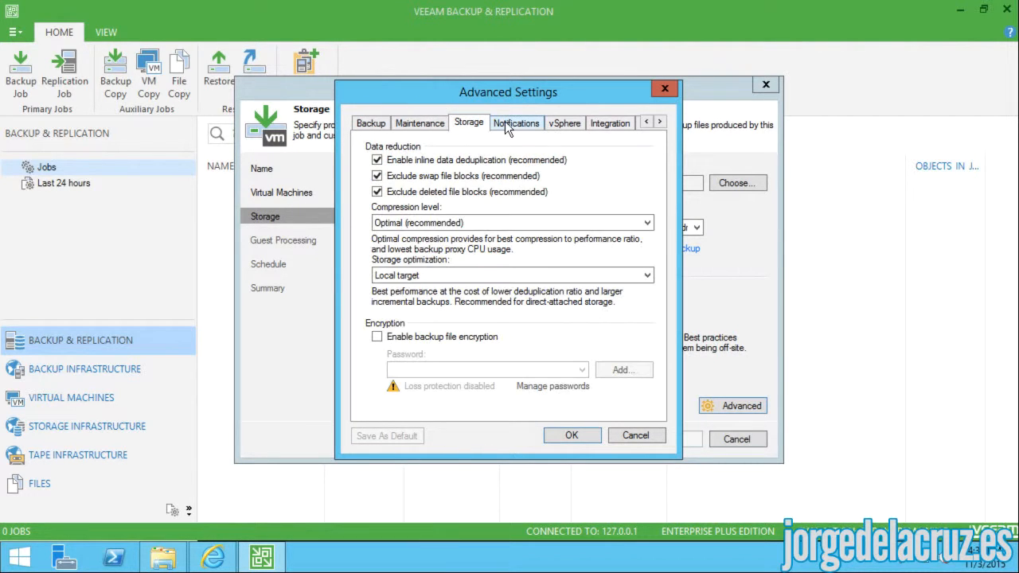
pyautogui.click(511, 126)
pyautogui.click(465, 128)
pyautogui.click(444, 224)
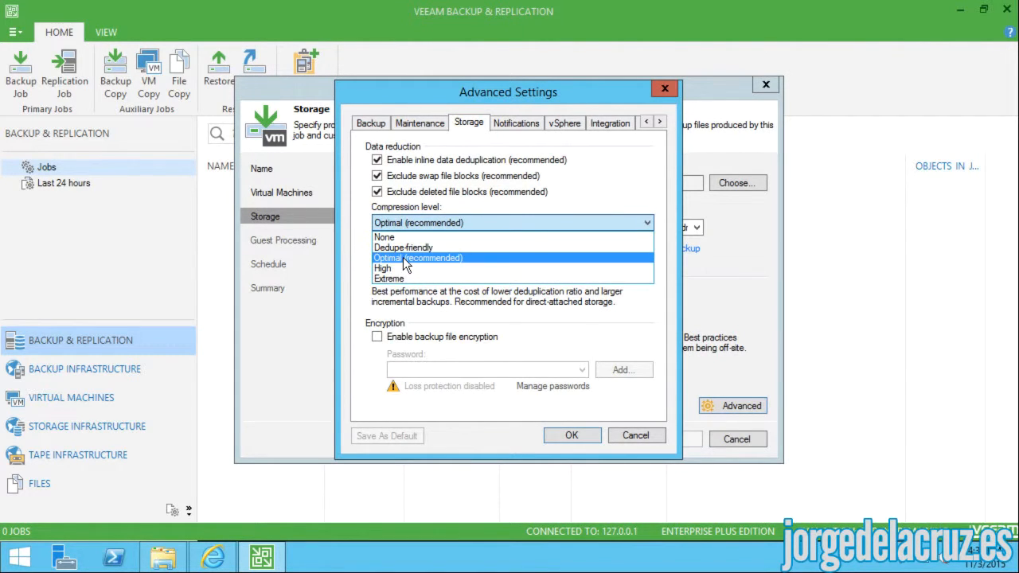
pyautogui.click(458, 222)
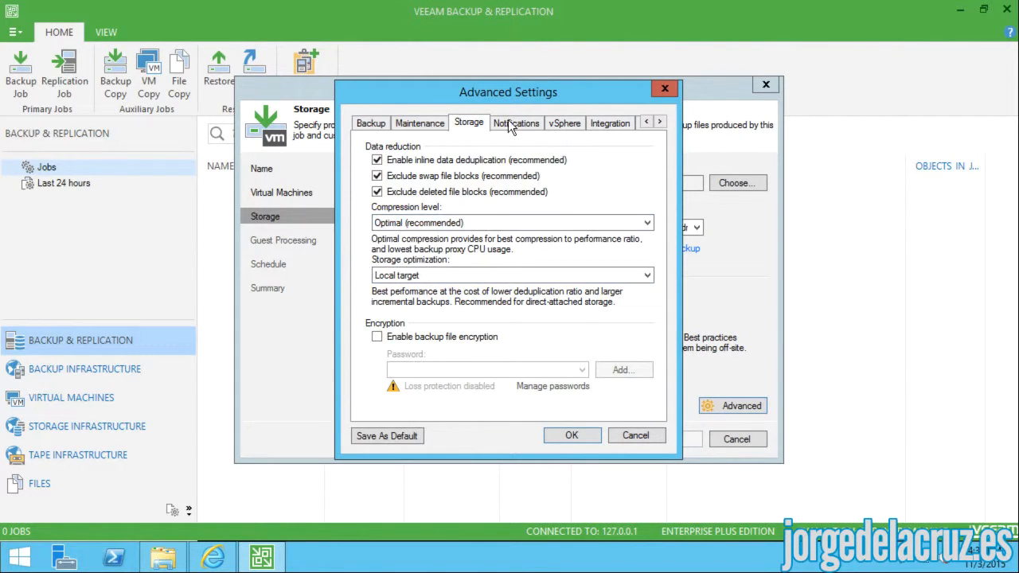
# - Enable VMware Tools quiescence in the vSphere settings and accept the advanced settings
pyautogui.click(514, 123)
pyautogui.click(562, 127)
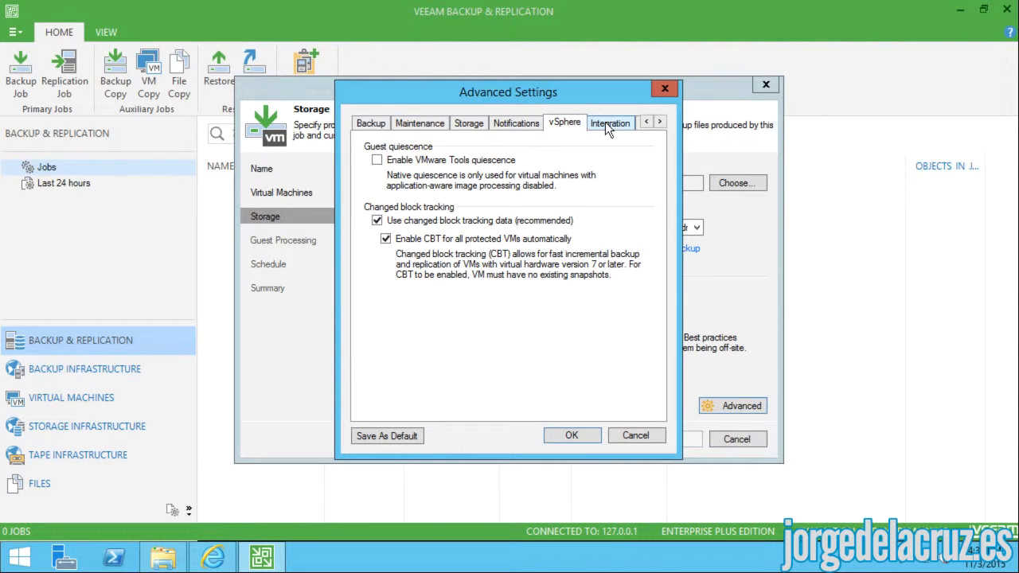
pyautogui.click(488, 160)
pyautogui.click(611, 129)
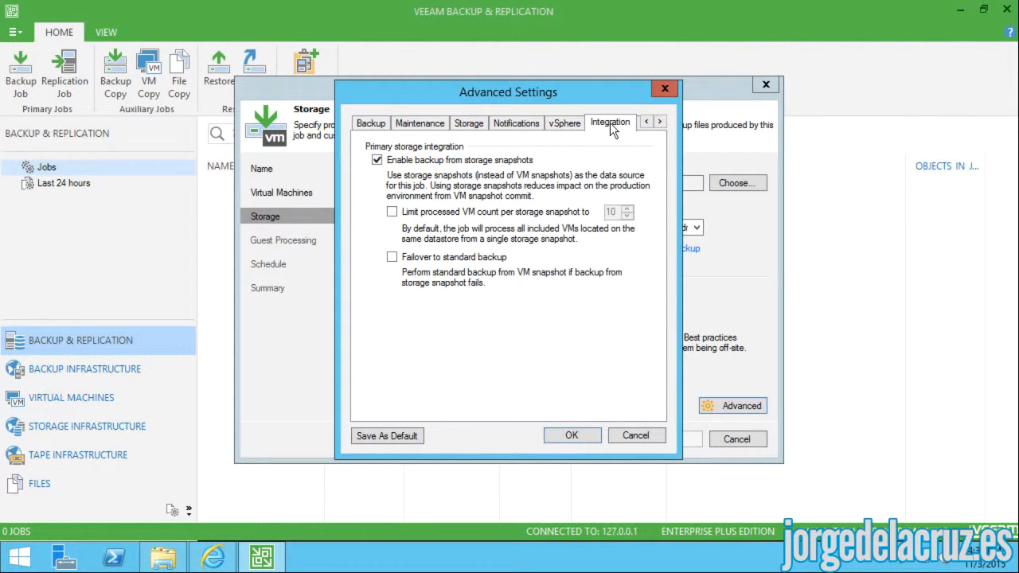
pyautogui.click(660, 121)
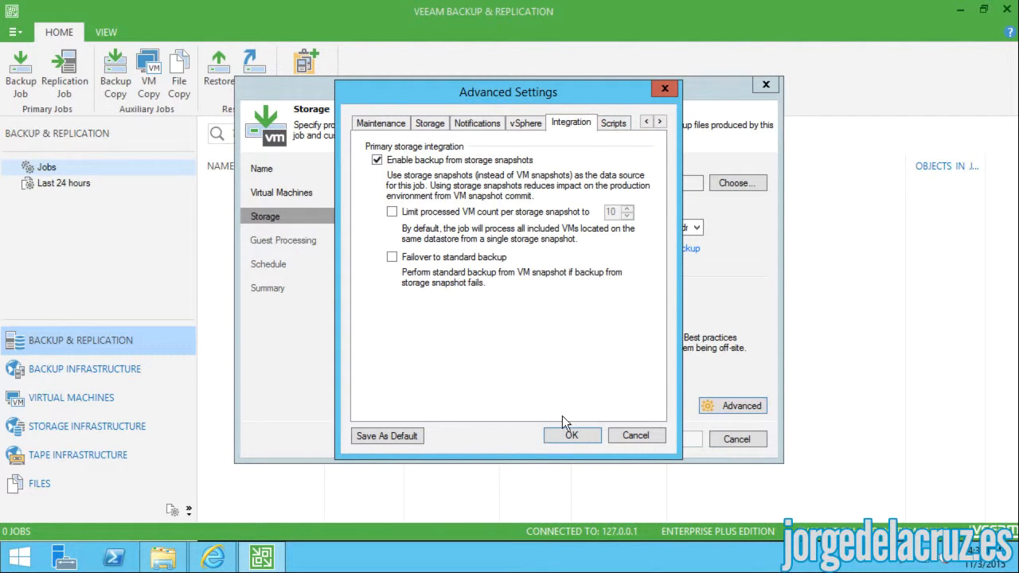
pyautogui.click(570, 436)
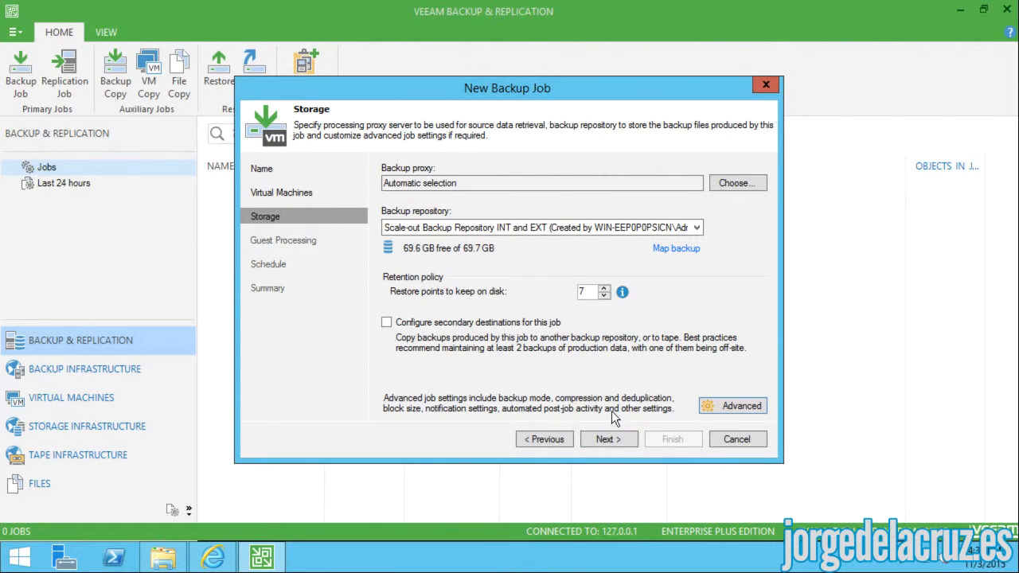
# - Create Backup Job TEST with no schedule, run it on Finish, and watch its progress details
pyautogui.click(608, 440)
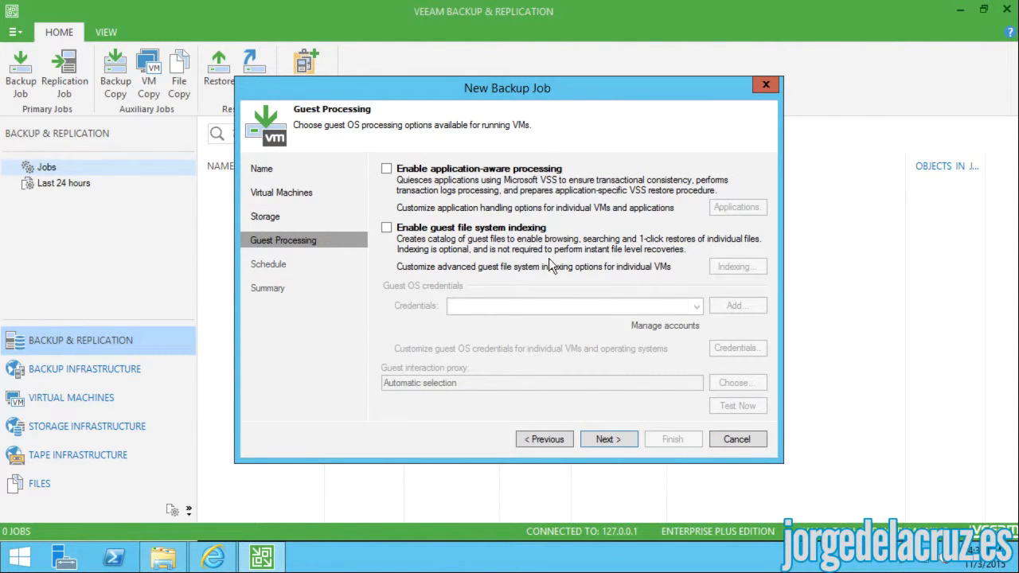
pyautogui.click(615, 439)
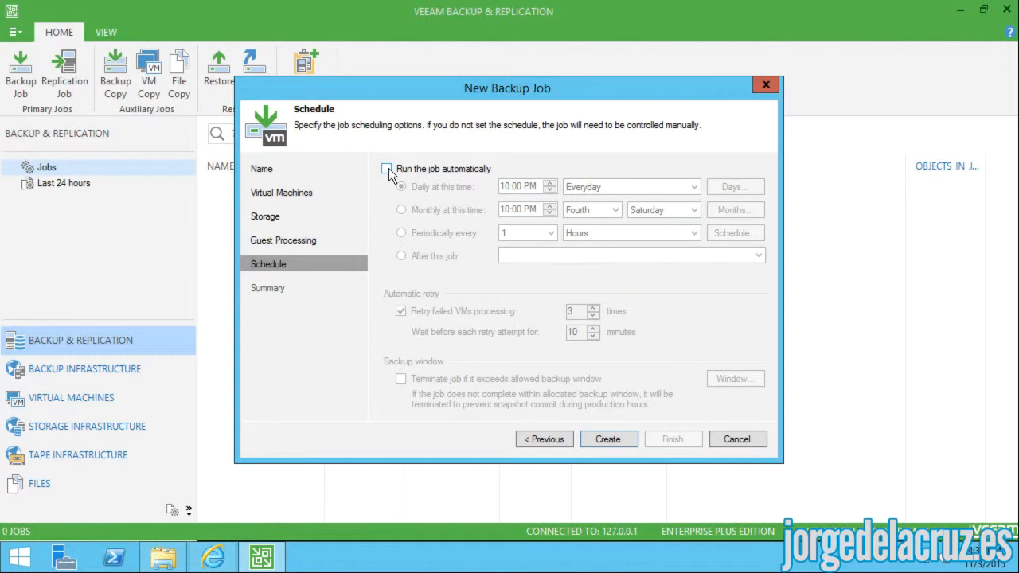
pyautogui.click(604, 439)
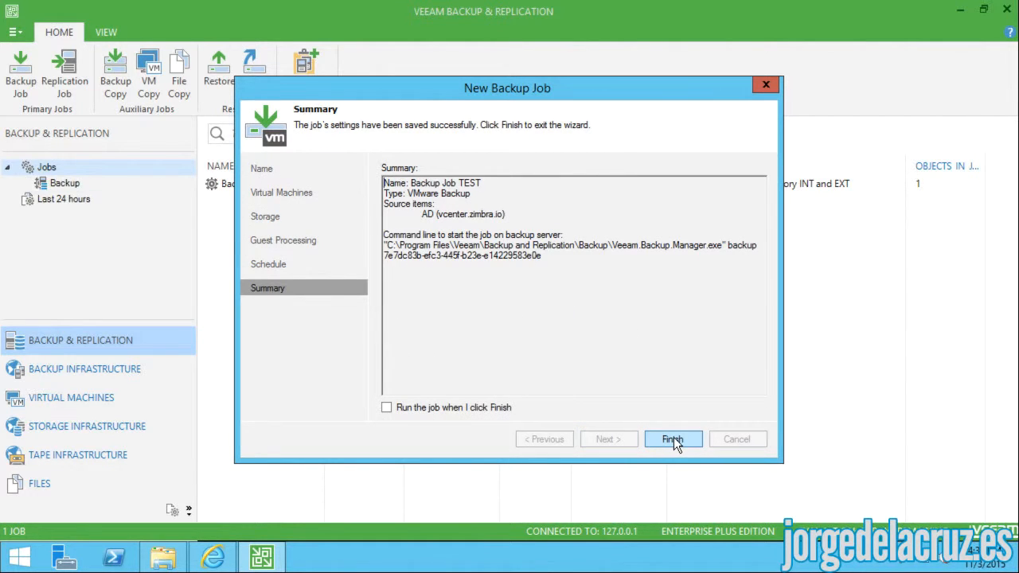
pyautogui.click(472, 410)
pyautogui.click(670, 437)
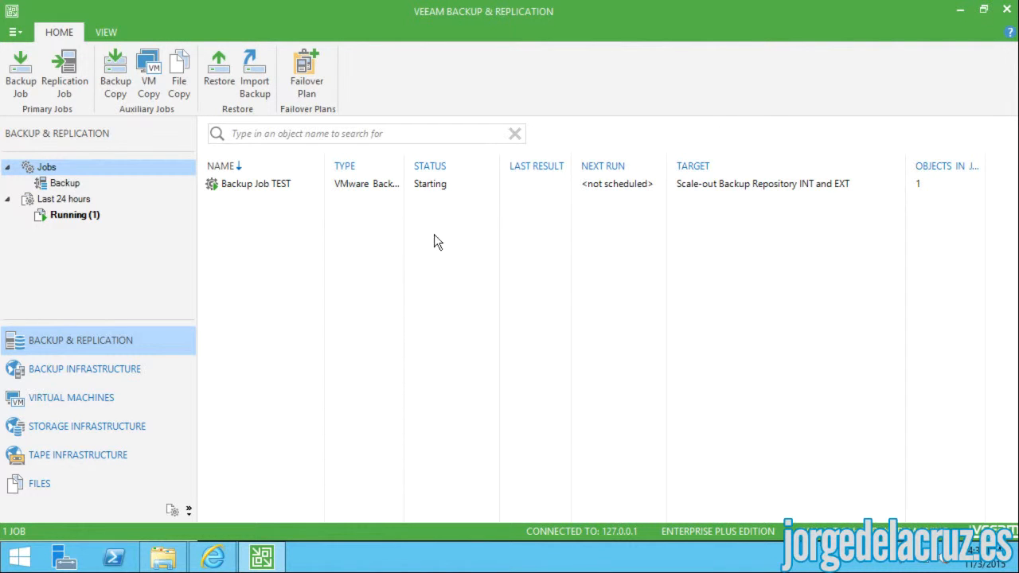
pyautogui.click(366, 184)
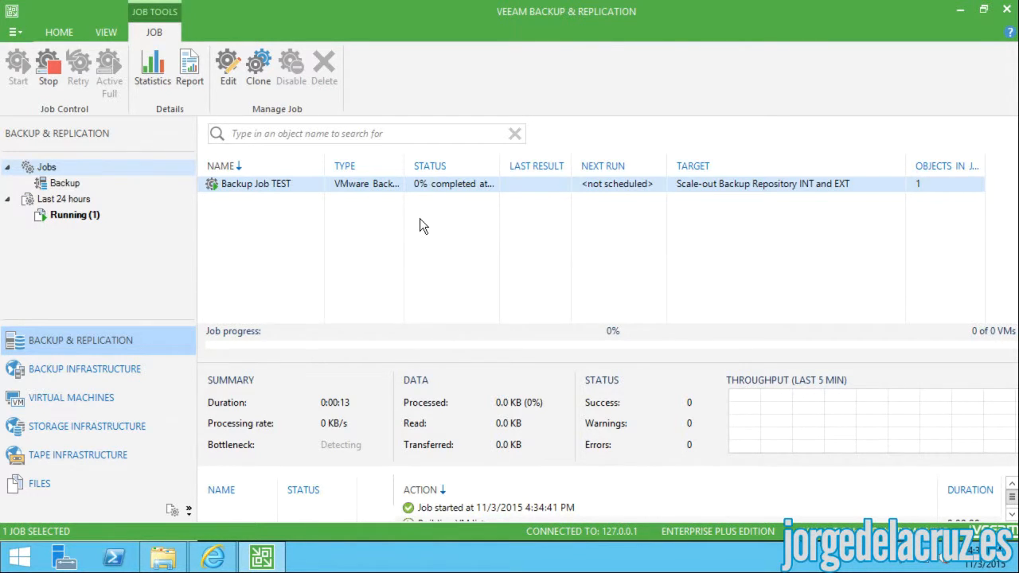
pyautogui.moveTo(417, 333); pyautogui.dragTo(417, 393)
# - Open File Explorer and check the empty Backup_Job_TEST folder on Veeam EXT (F:)
pyautogui.click(163, 557)
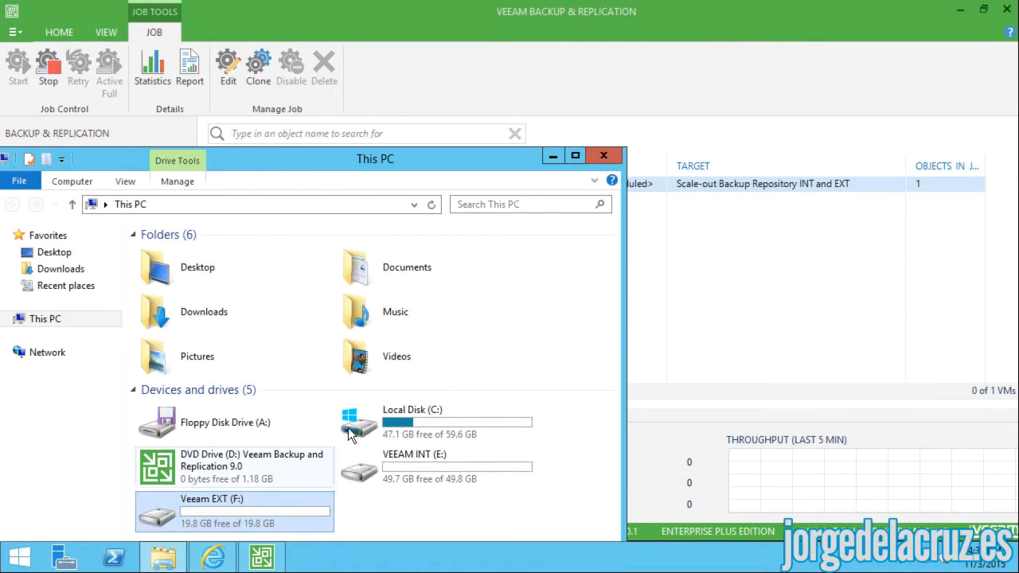
pyautogui.moveTo(317, 151); pyautogui.dragTo(337, 86)
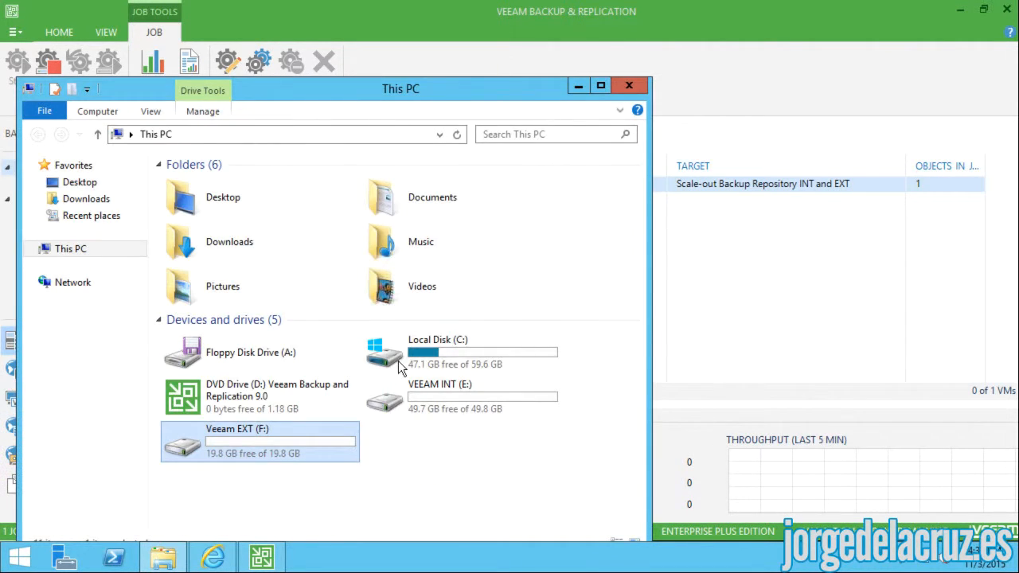
pyautogui.click(399, 408)
pyautogui.doubleClick(398, 404)
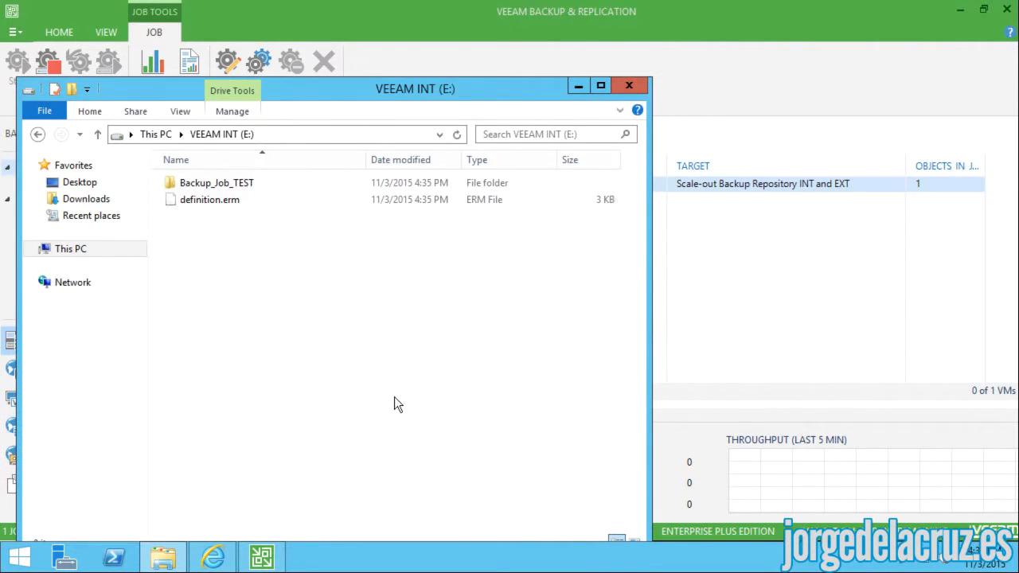
pyautogui.click(38, 134)
pyautogui.doubleClick(198, 438)
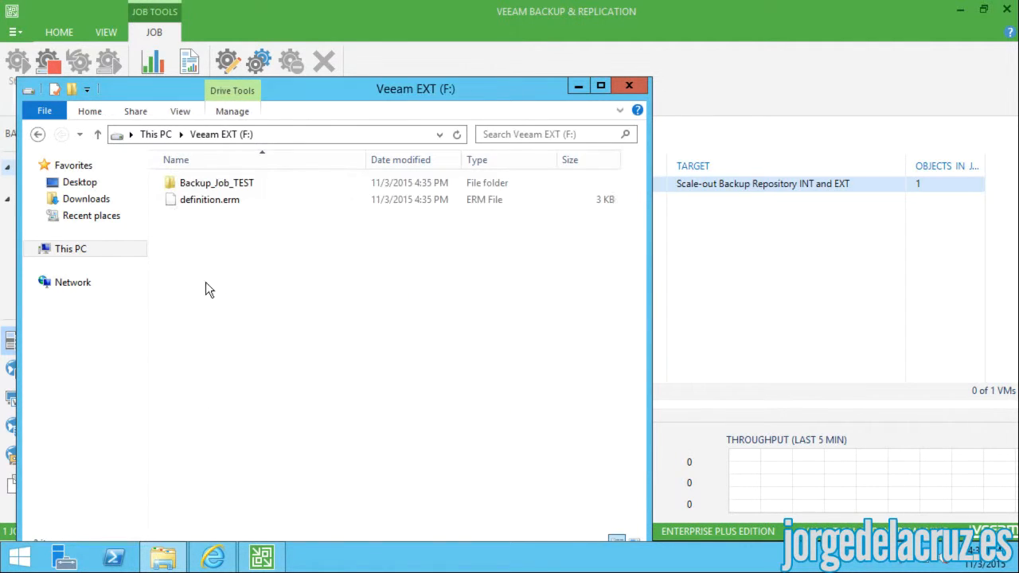
pyautogui.doubleClick(192, 183)
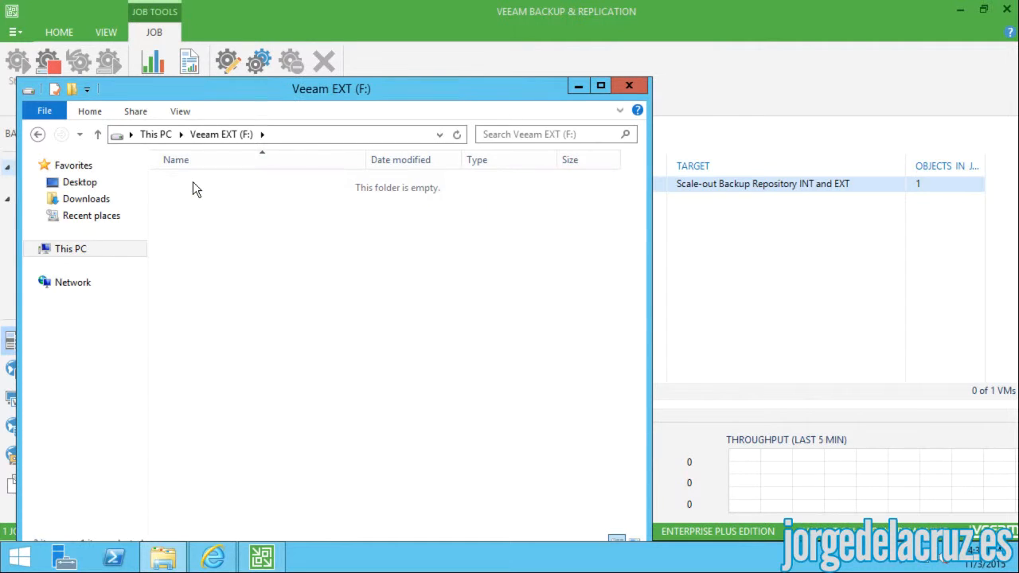
pyautogui.click(38, 134)
pyautogui.click(41, 135)
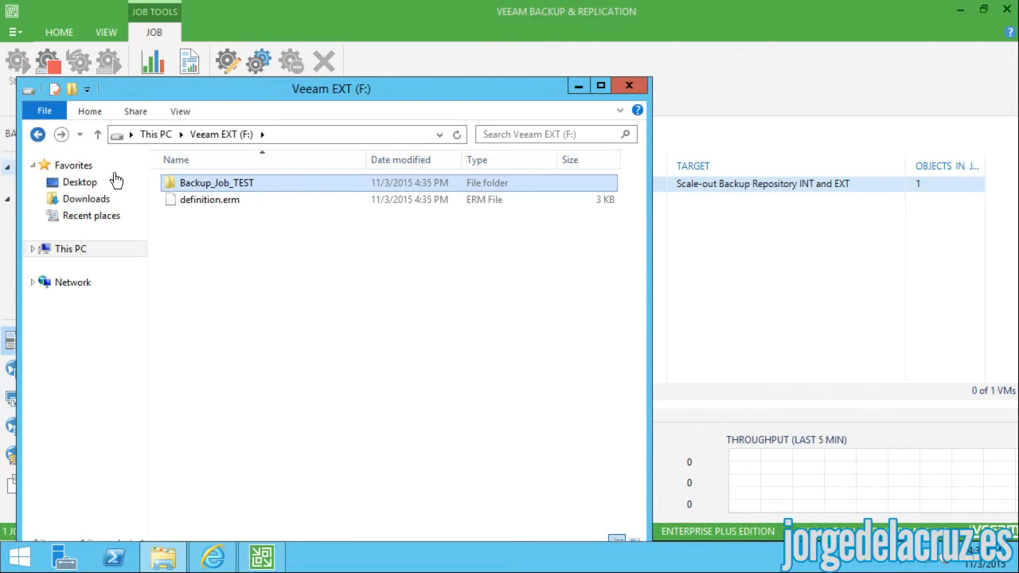
# - Check the backup file in Backup_Job_TEST on VEEAM INT (E:), then minimize Explorer
pyautogui.doubleClick(402, 405)
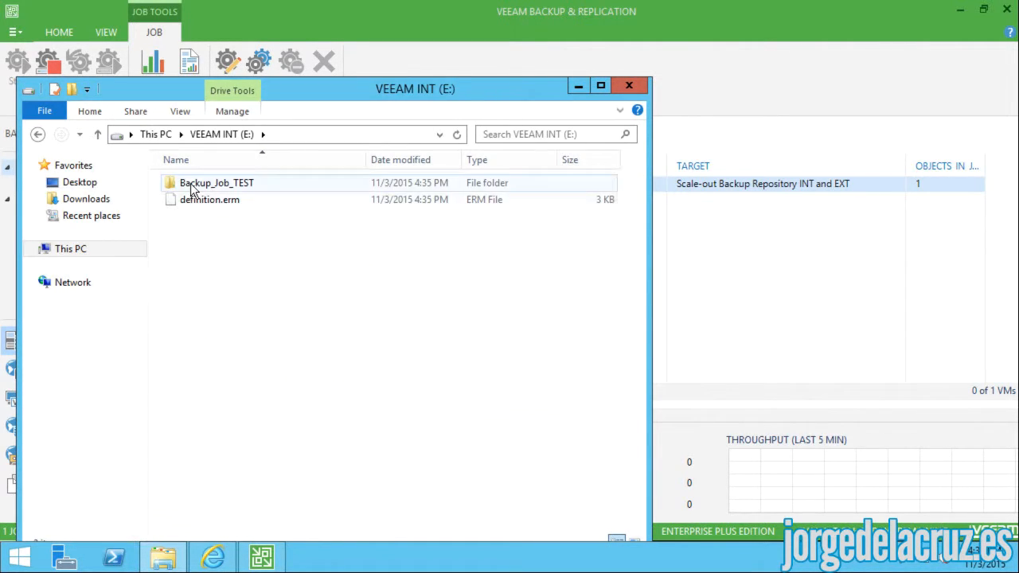
pyautogui.doubleClick(287, 185)
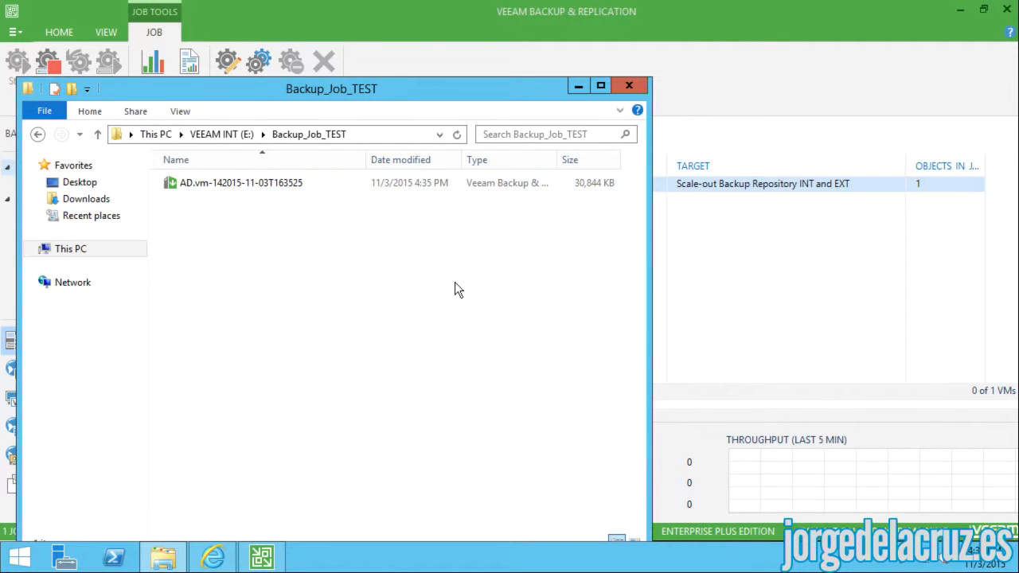
pyautogui.click(578, 87)
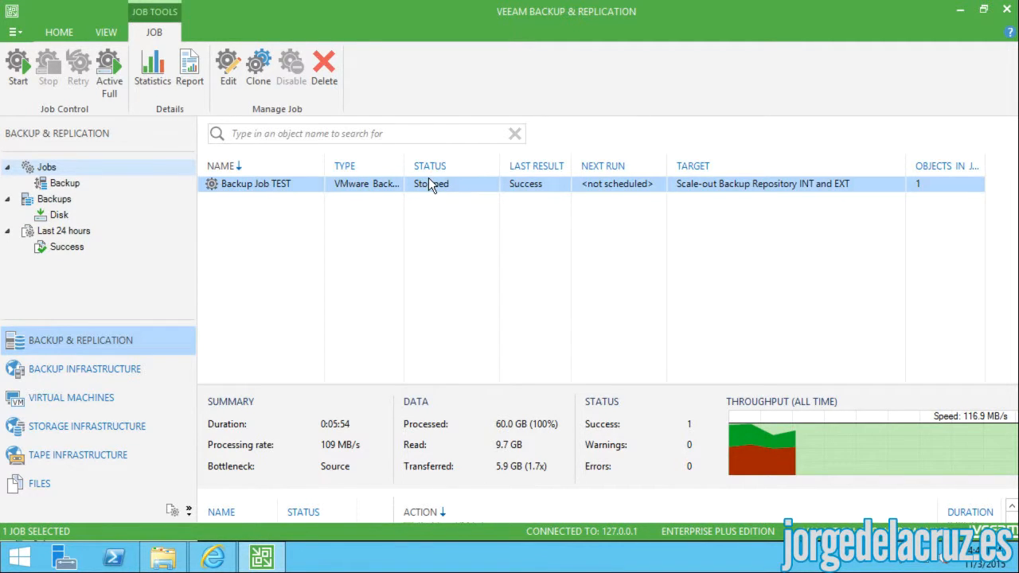
# - Review Backup Job TEST's detailed report (100% success, 60.0 GB processed), then restore Explorer
pyautogui.doubleClick(495, 191)
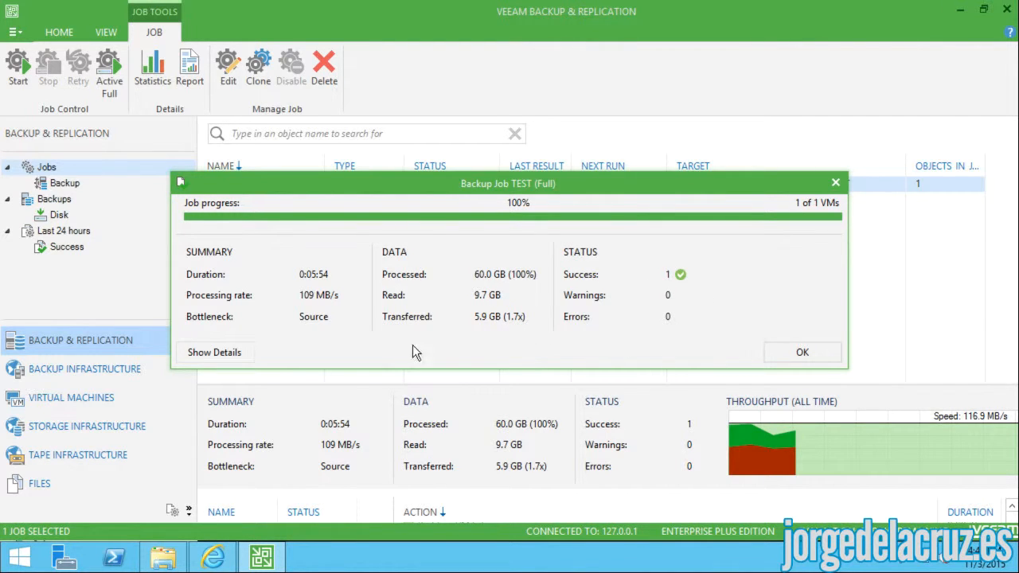
pyautogui.click(229, 352)
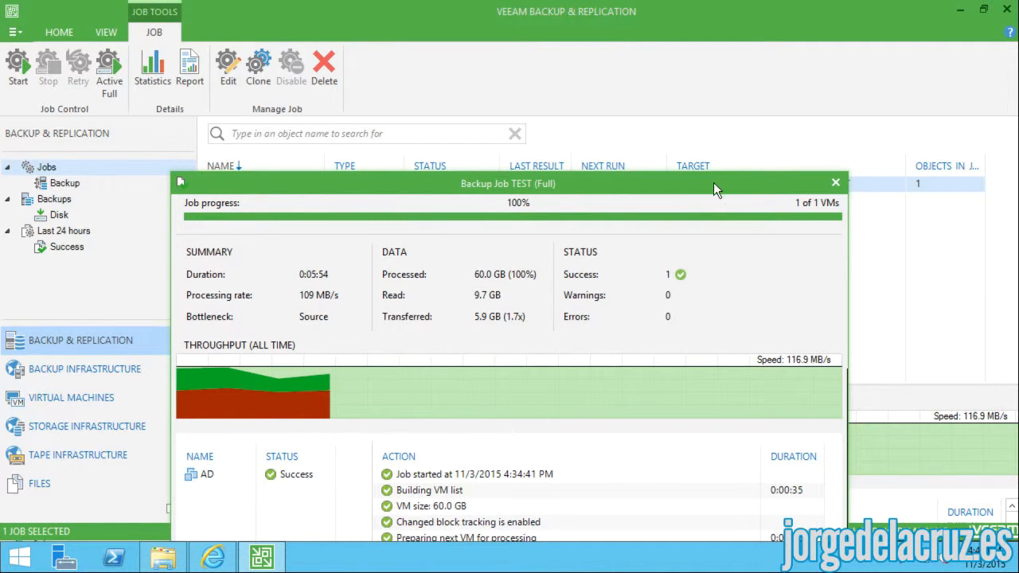
pyautogui.moveTo(713, 183); pyautogui.dragTo(707, 12)
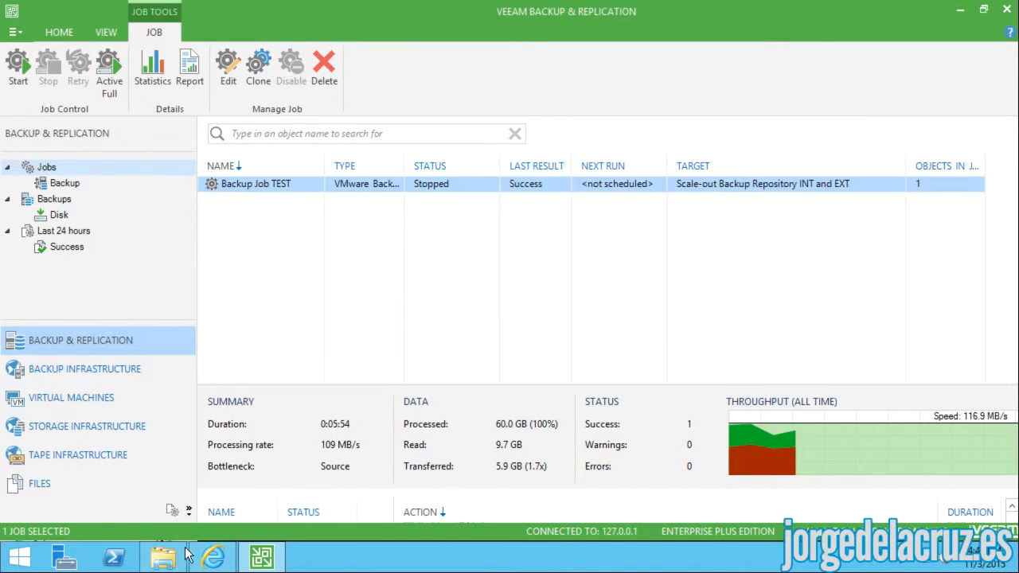
pyautogui.click(163, 558)
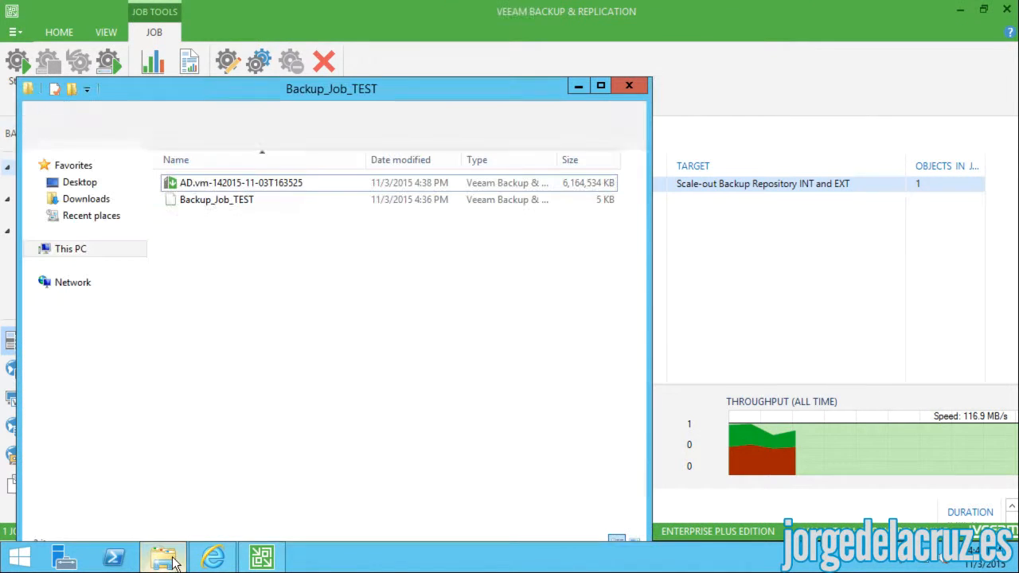
# - Verify the AD backup file in E:\Backup_Job_TEST and the empty F:\Backup_Job_TEST, then close Explorer
pyautogui.click(271, 183)
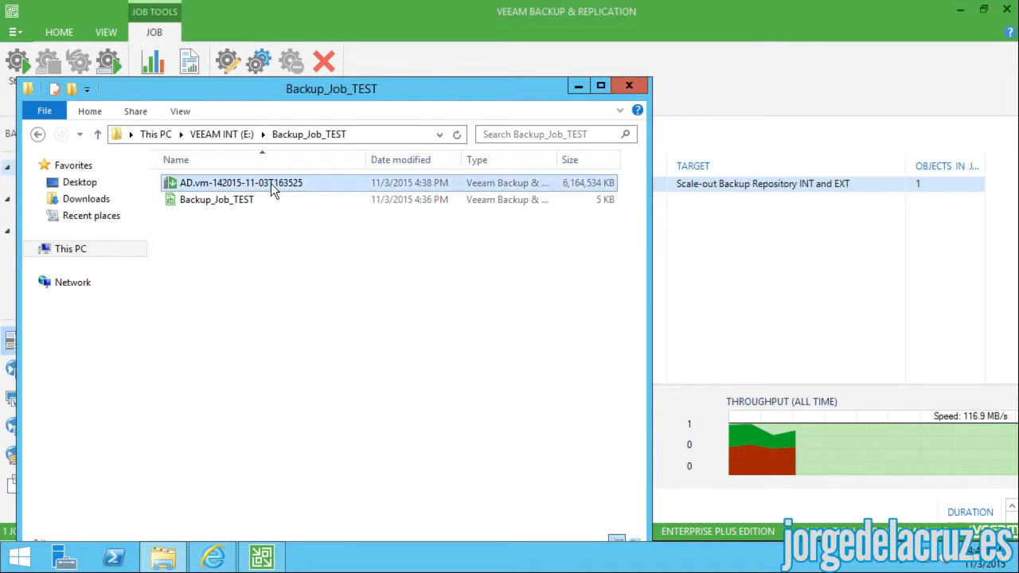
pyautogui.click(37, 135)
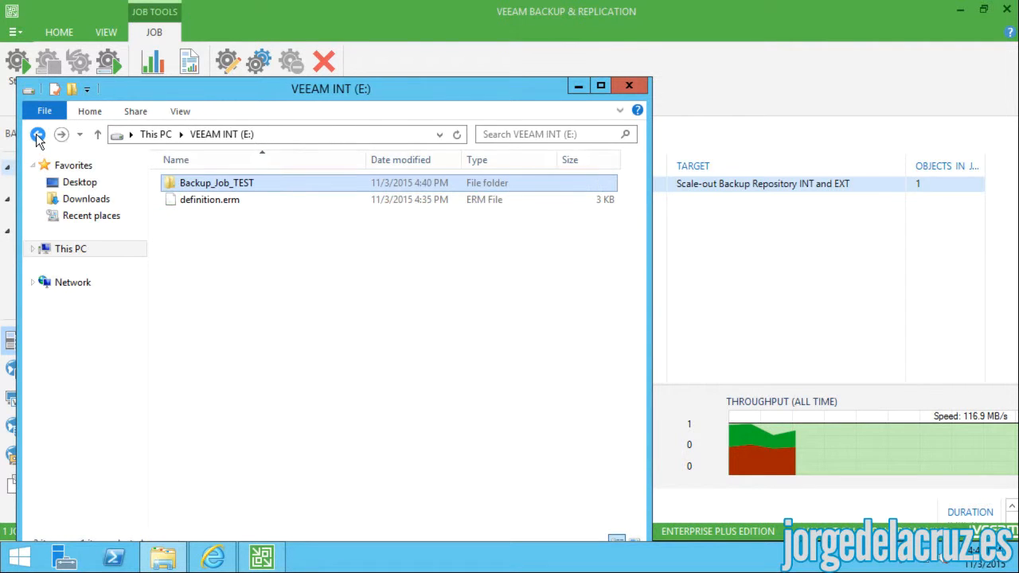
pyautogui.click(38, 135)
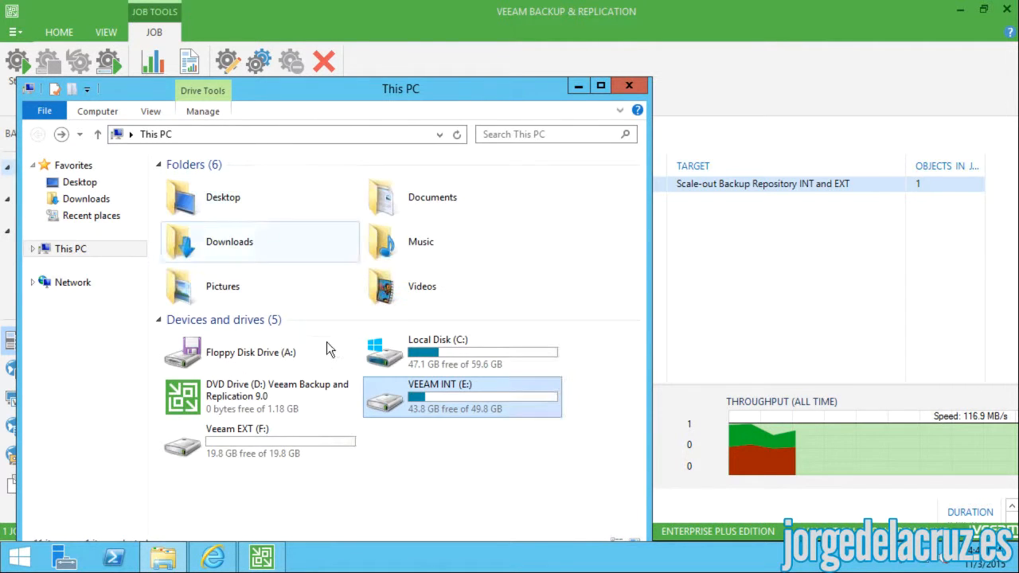
pyautogui.click(195, 443)
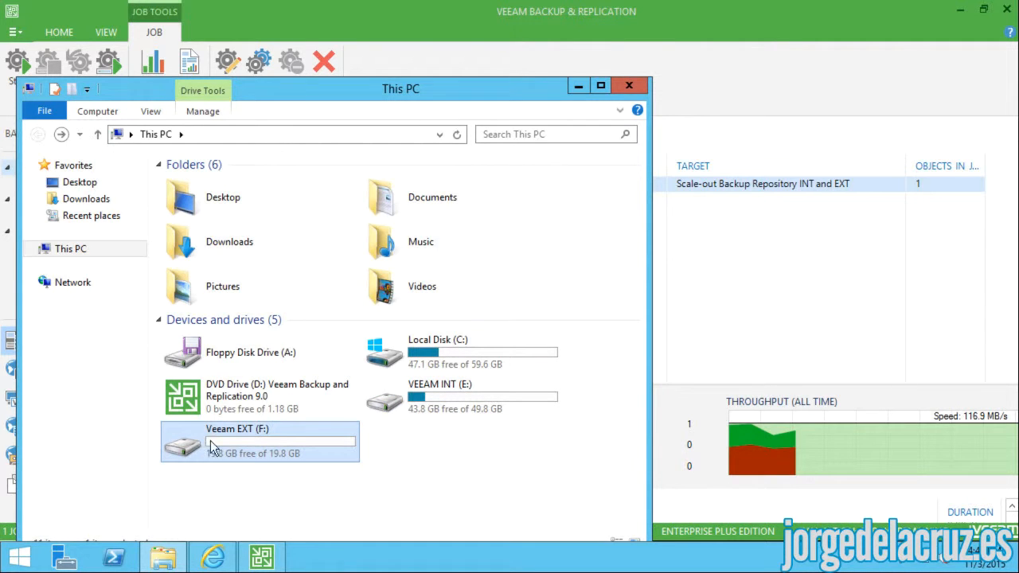
pyautogui.doubleClick(198, 443)
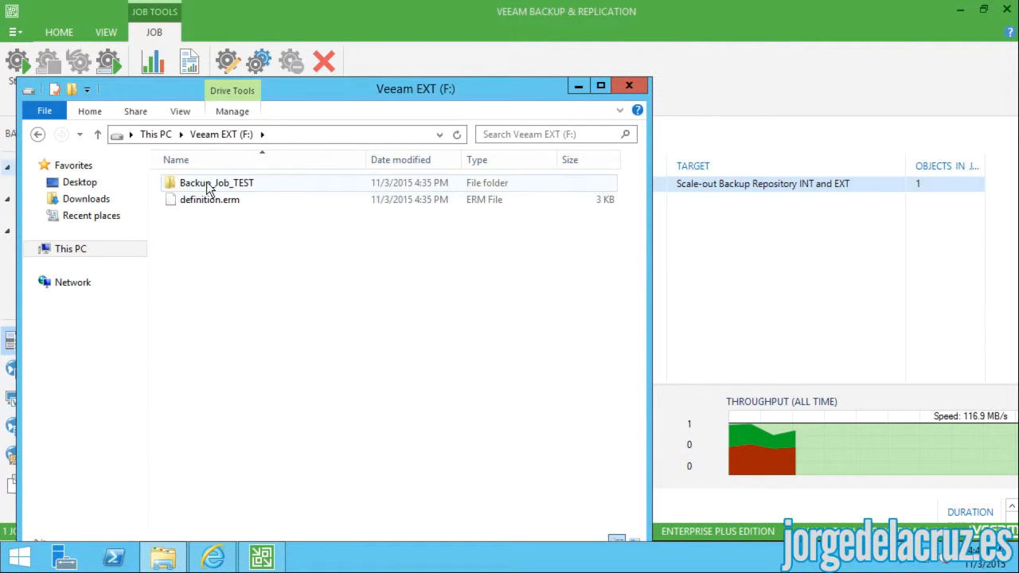
pyautogui.doubleClick(235, 177)
pyautogui.click(37, 135)
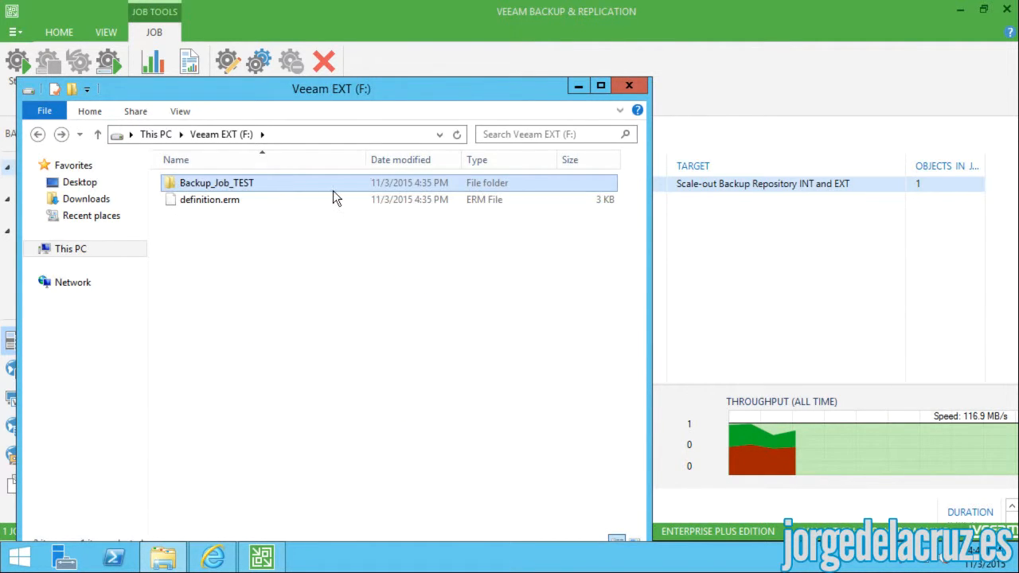
pyautogui.click(37, 135)
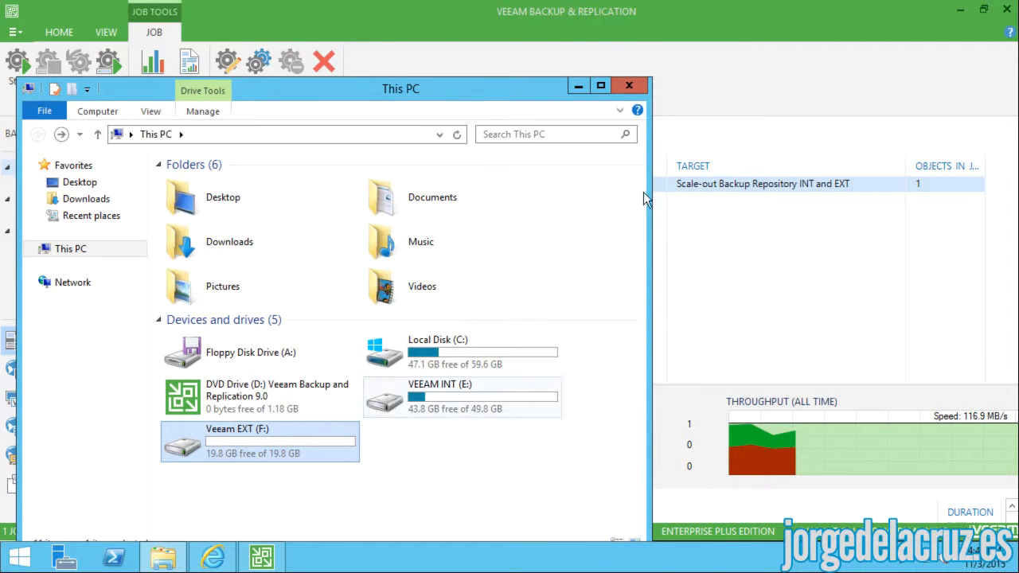
pyautogui.click(627, 86)
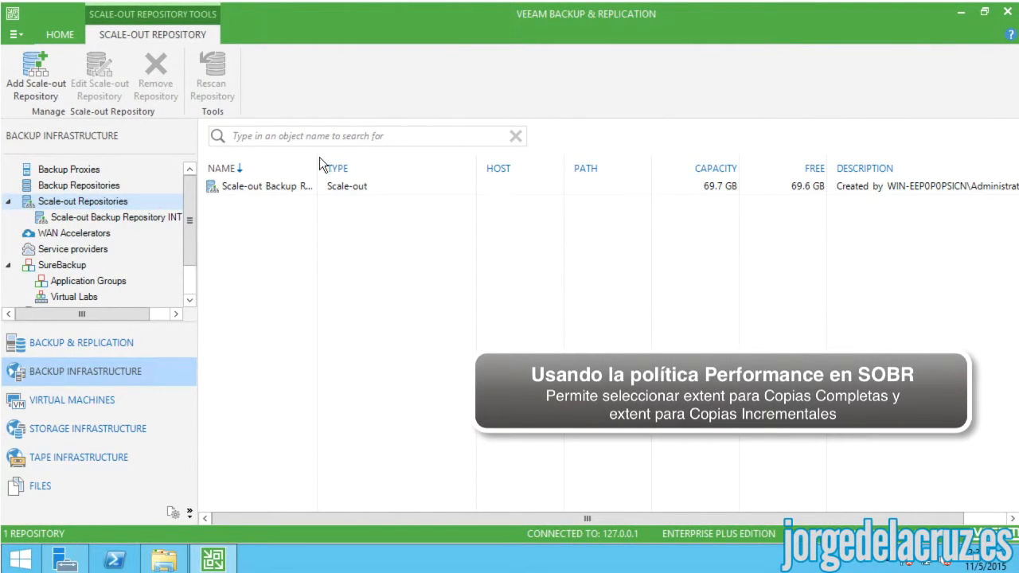
# - Open the scale-out repository's properties and select the Performance placement policy
pyautogui.moveTo(317, 166); pyautogui.dragTo(358, 166)
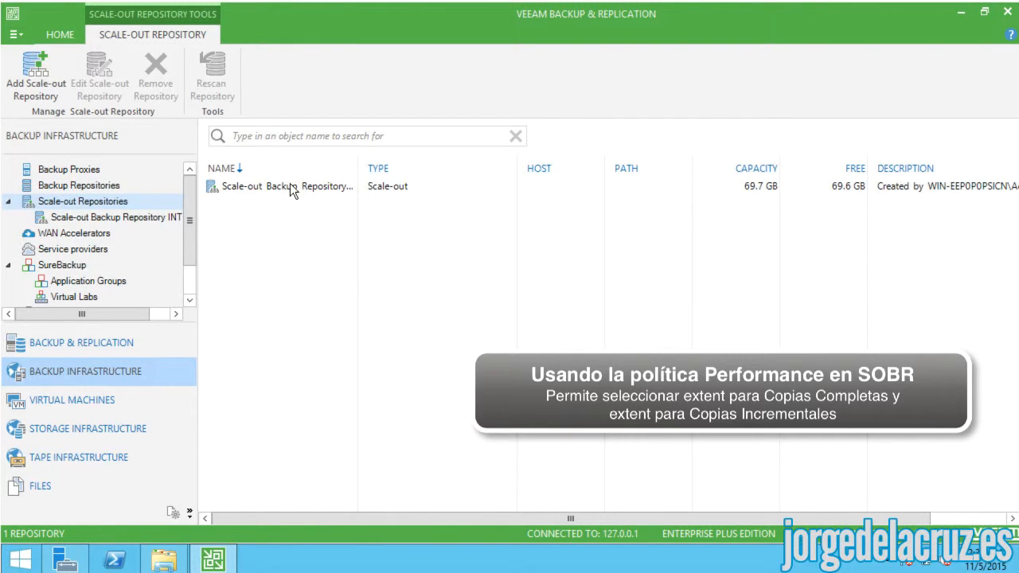
pyautogui.rightClick(291, 189)
pyautogui.click(336, 266)
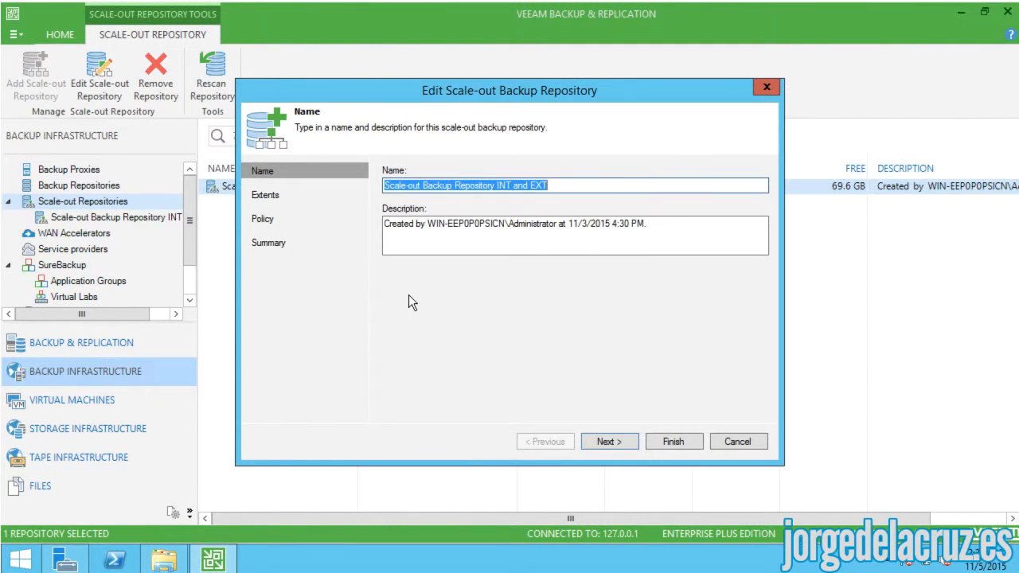
pyautogui.click(263, 196)
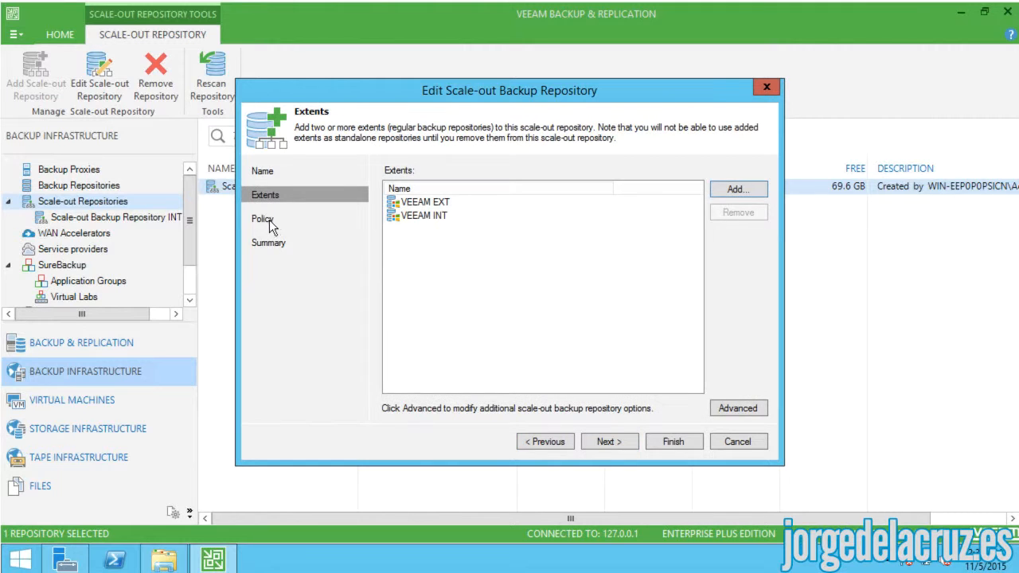
pyautogui.click(734, 408)
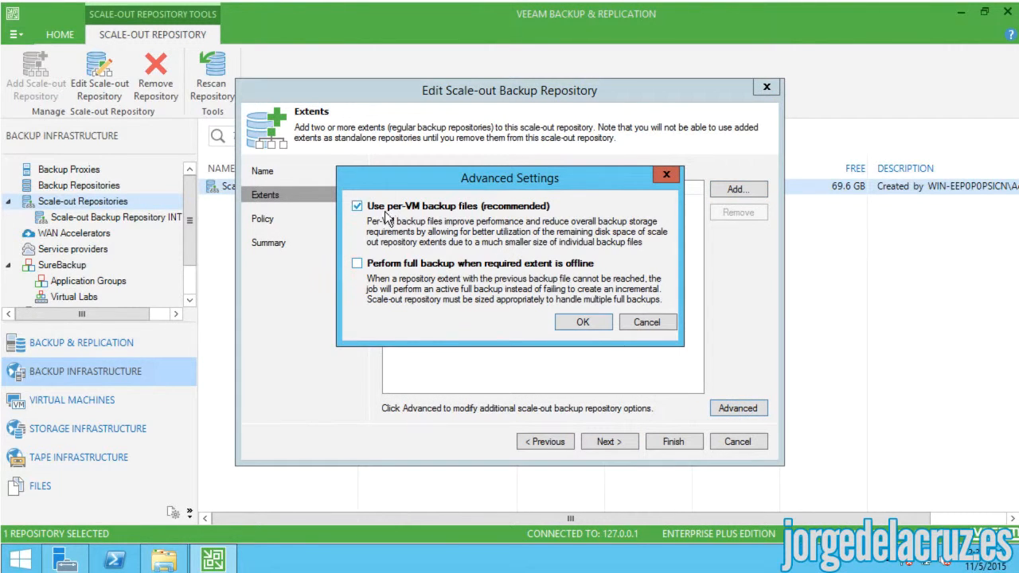
pyautogui.click(643, 322)
pyautogui.click(263, 225)
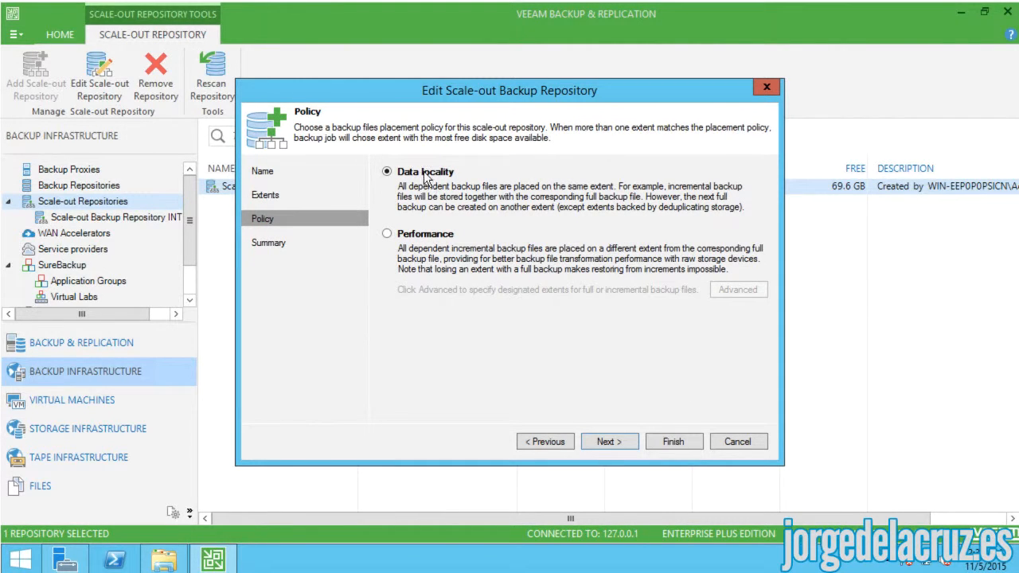
pyautogui.click(387, 234)
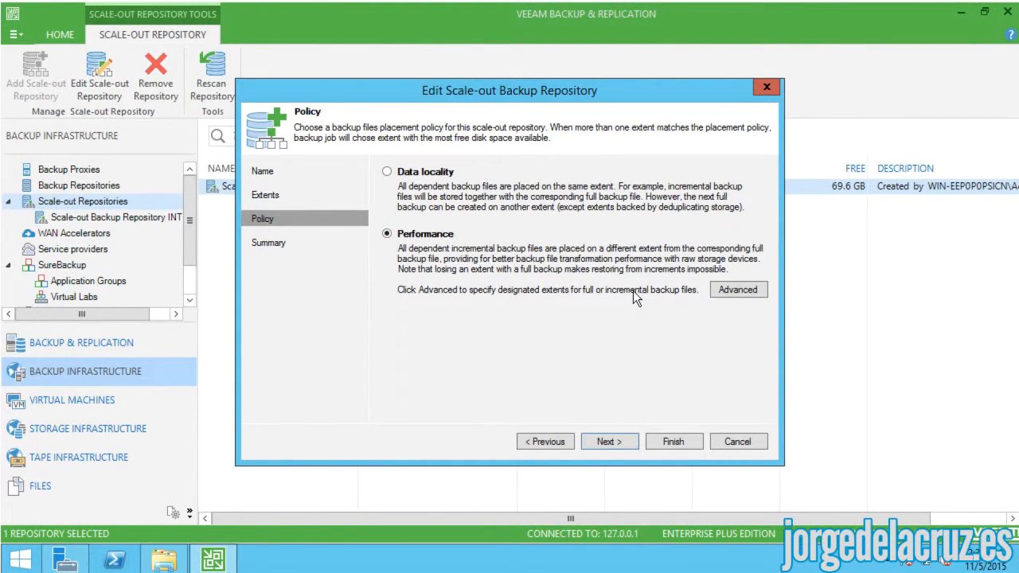
# - Restrict the VEEAM EXT extent to storing incremental backups only
pyautogui.click(739, 290)
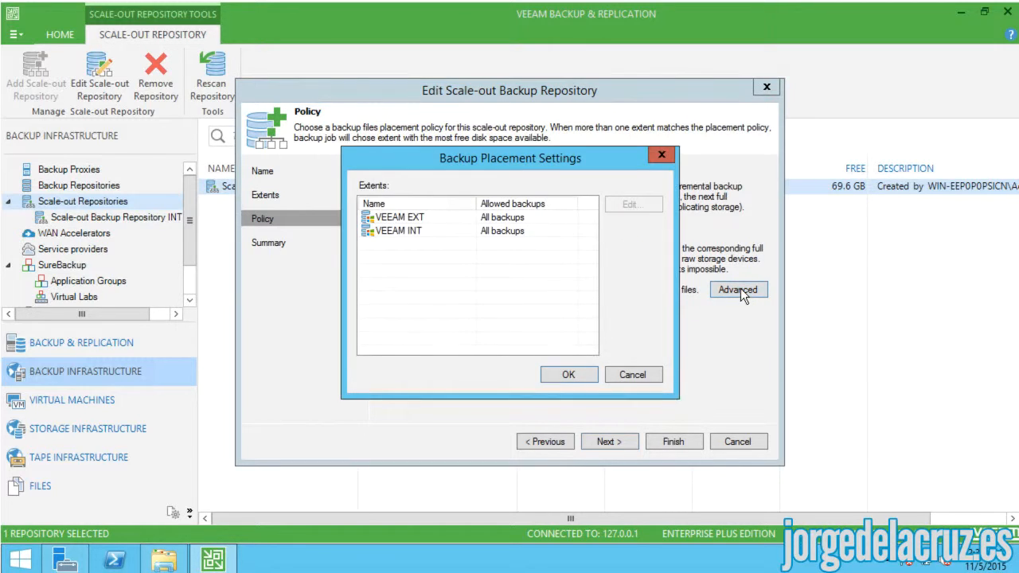
pyautogui.click(407, 221)
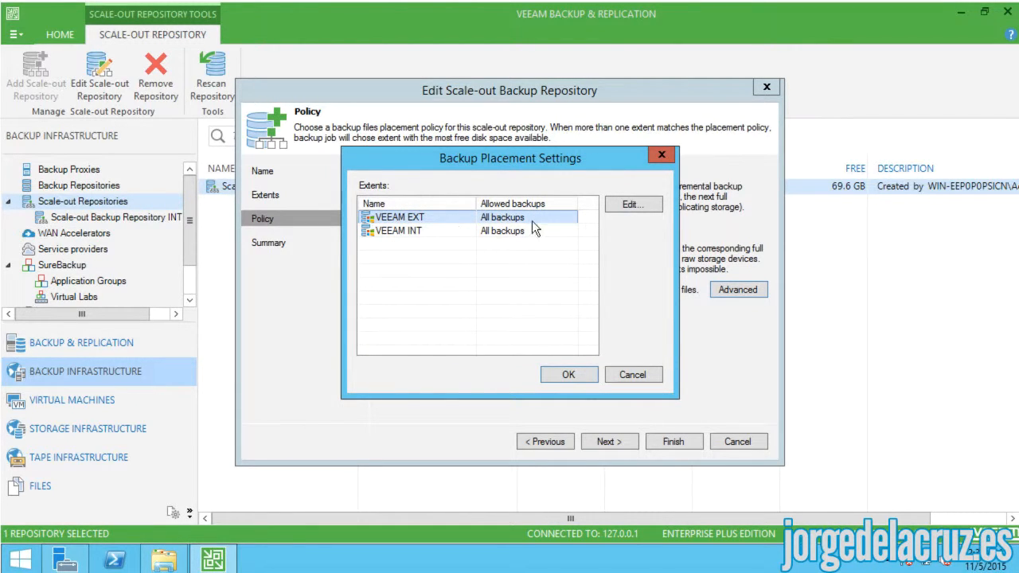
pyautogui.click(622, 204)
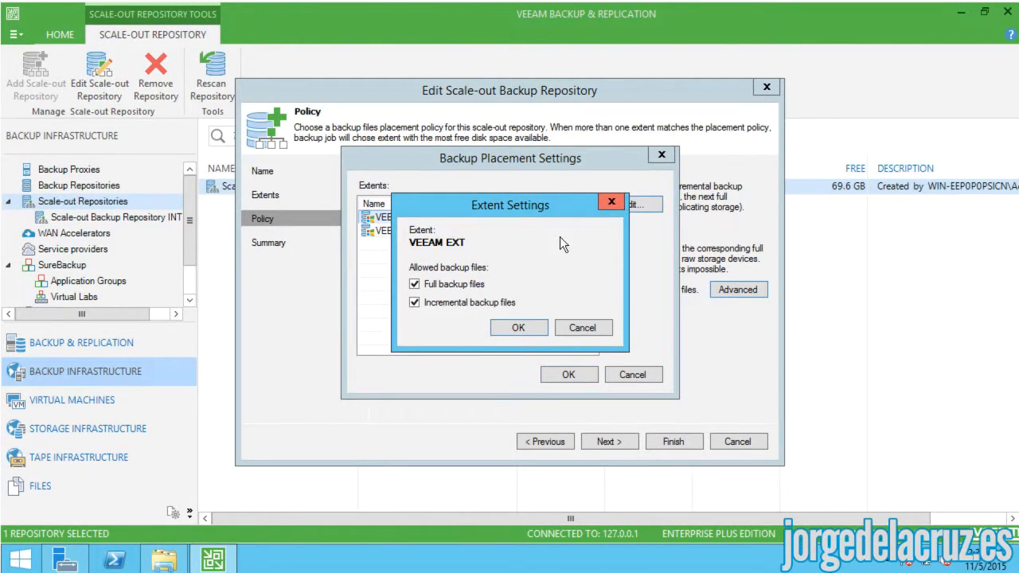
pyautogui.click(415, 284)
pyautogui.click(516, 327)
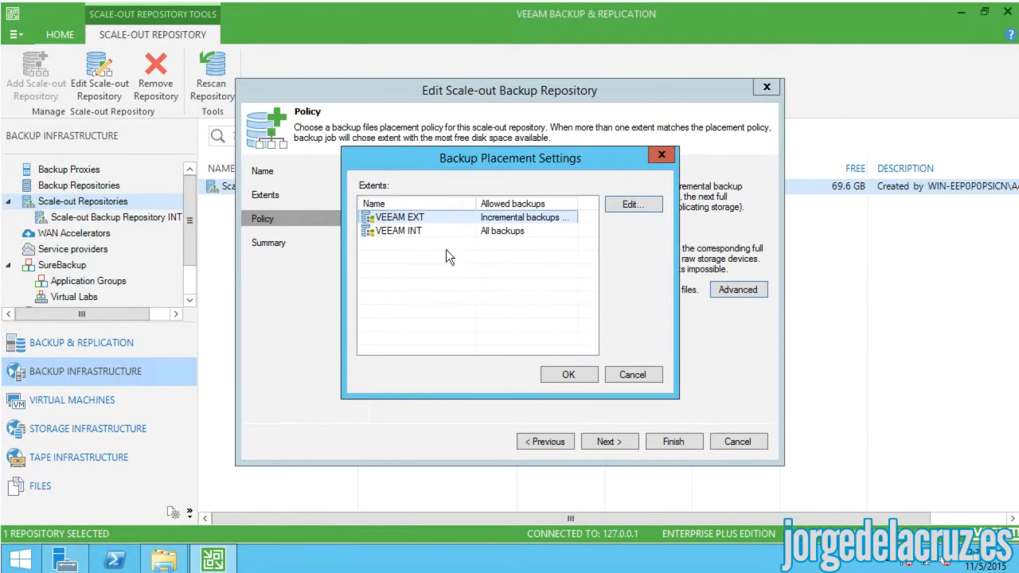
# - Restrict VEEAM INT to full backups only and save the repository changes
pyautogui.click(402, 228)
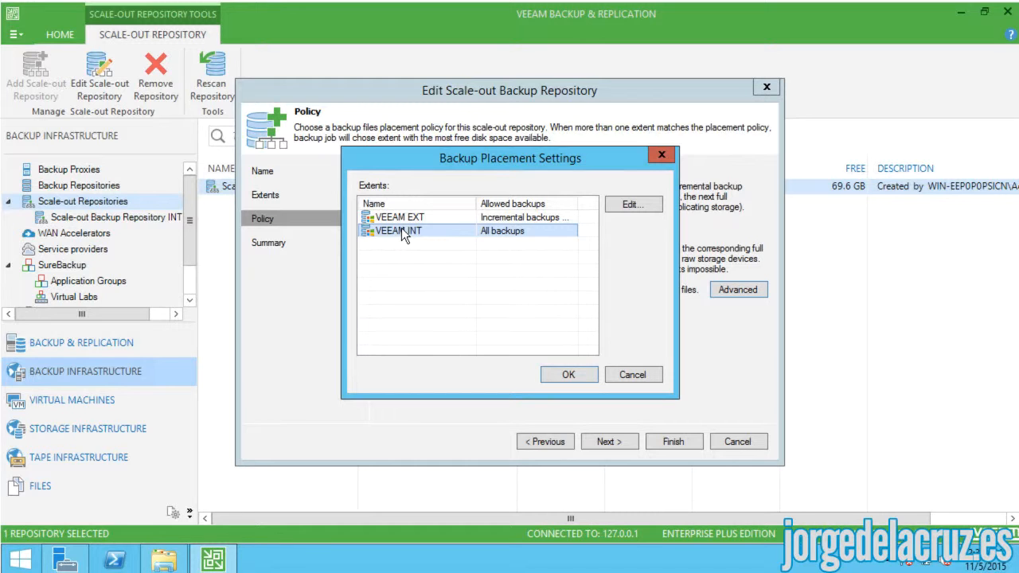
pyautogui.click(633, 205)
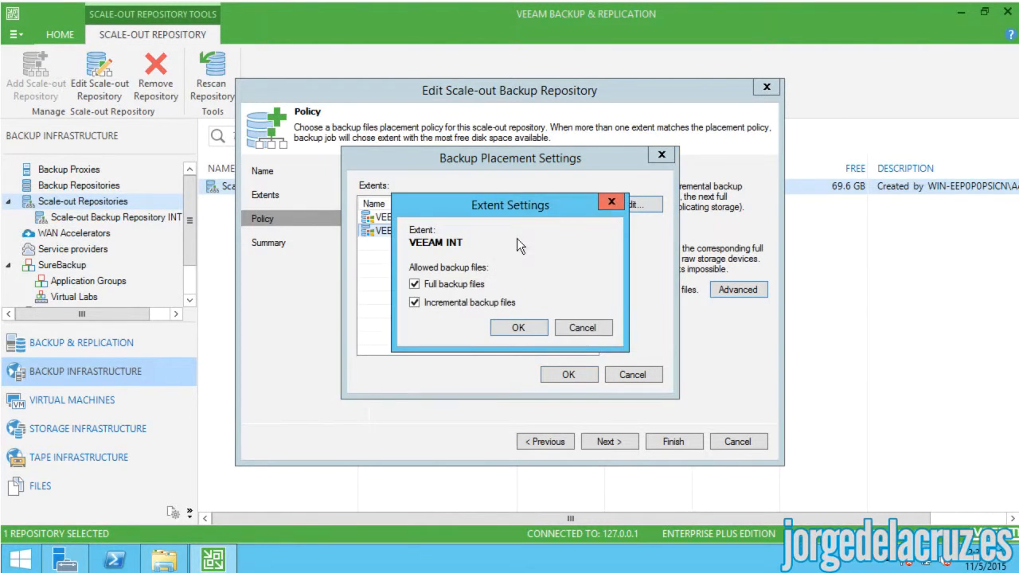
pyautogui.click(415, 303)
pyautogui.click(518, 328)
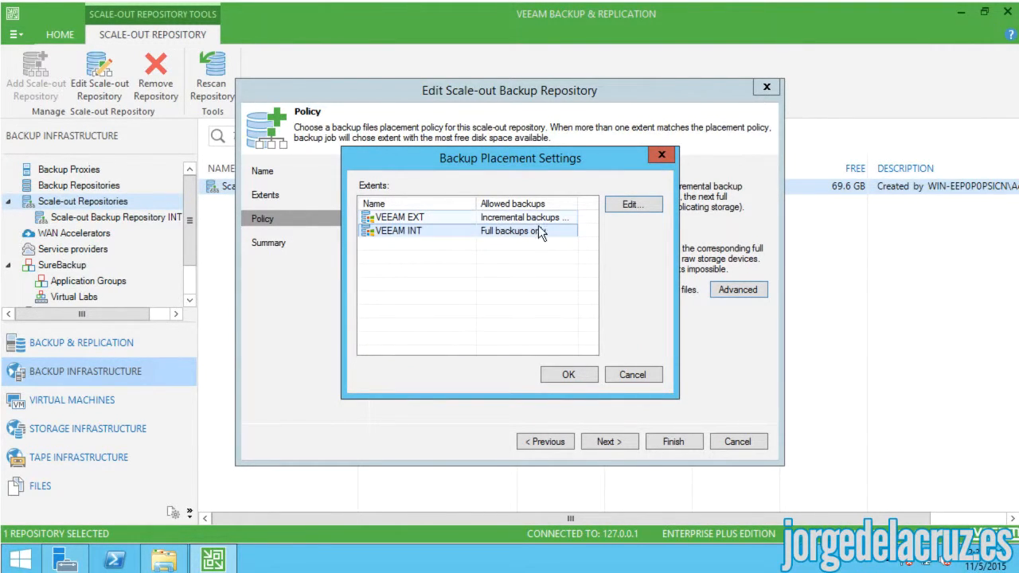
pyautogui.click(570, 374)
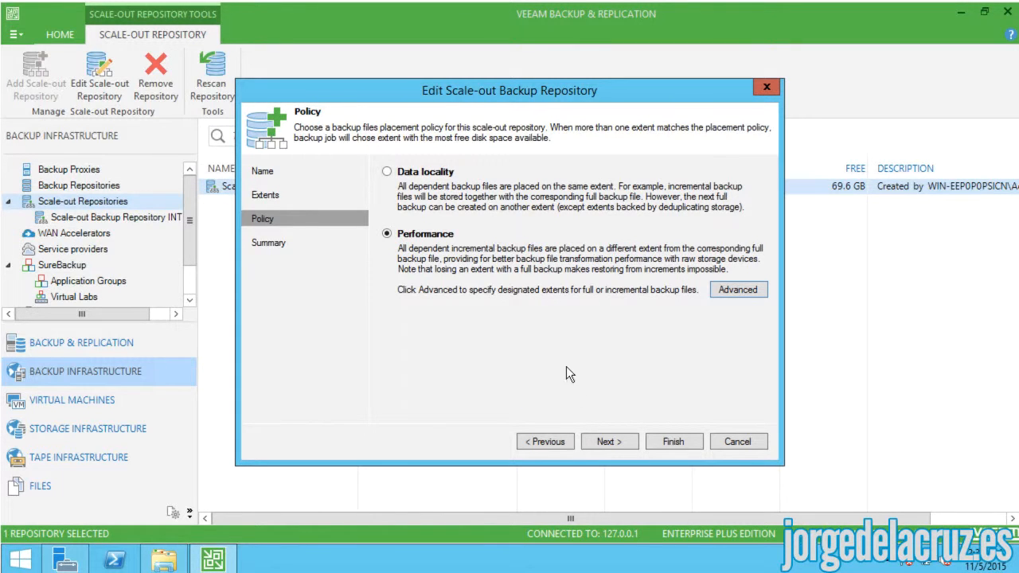
pyautogui.click(603, 441)
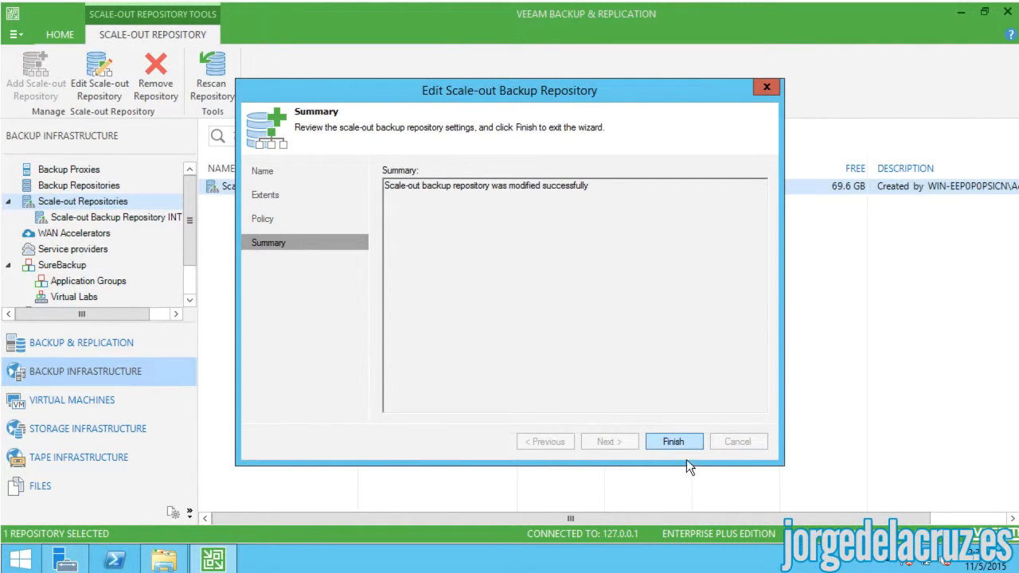
pyautogui.click(674, 438)
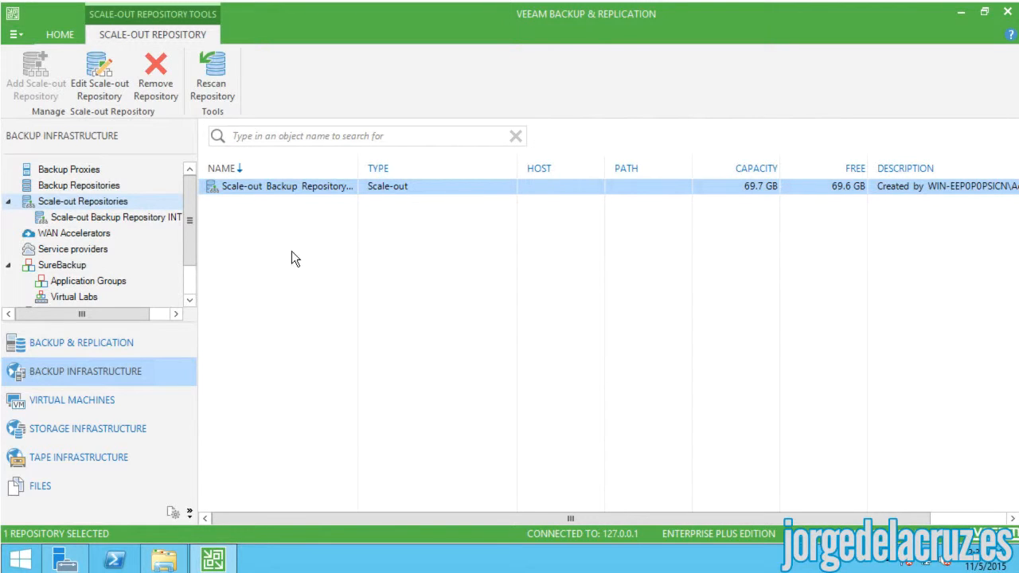
# - Run an Active Full of Backup Job TEST from the jobs view
pyautogui.click(79, 186)
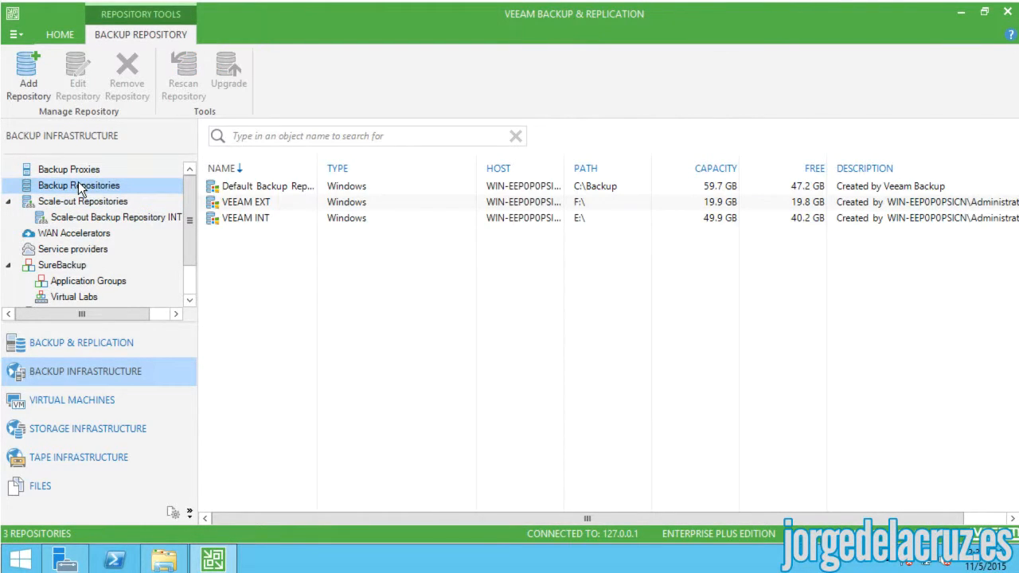
pyautogui.click(75, 344)
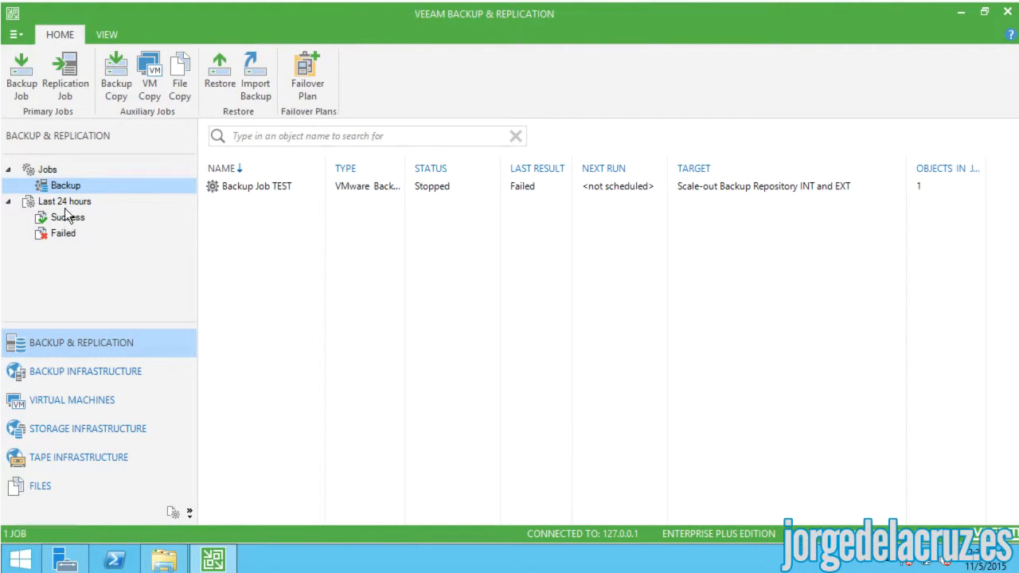
pyautogui.click(242, 196)
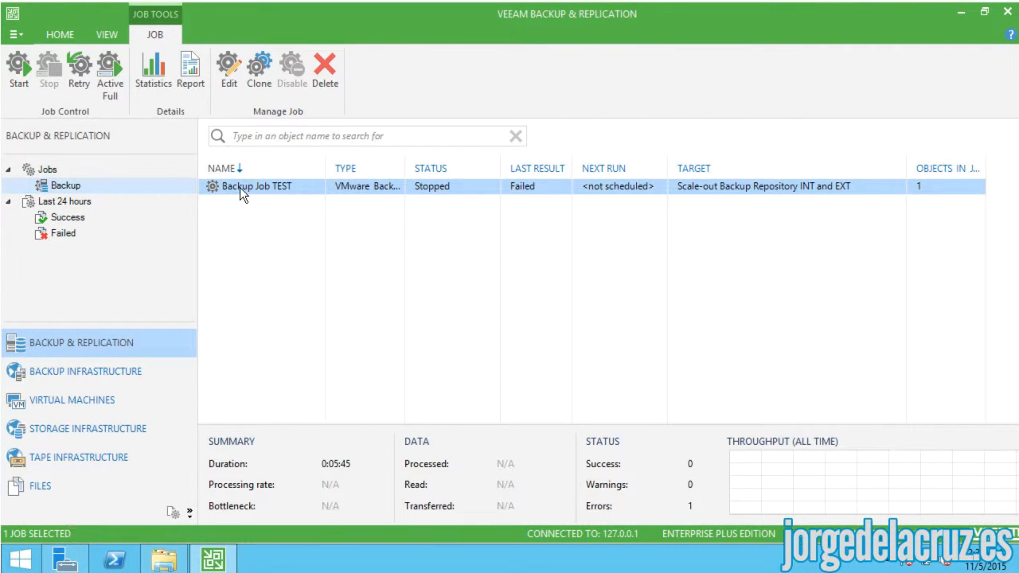
pyautogui.rightClick(239, 187)
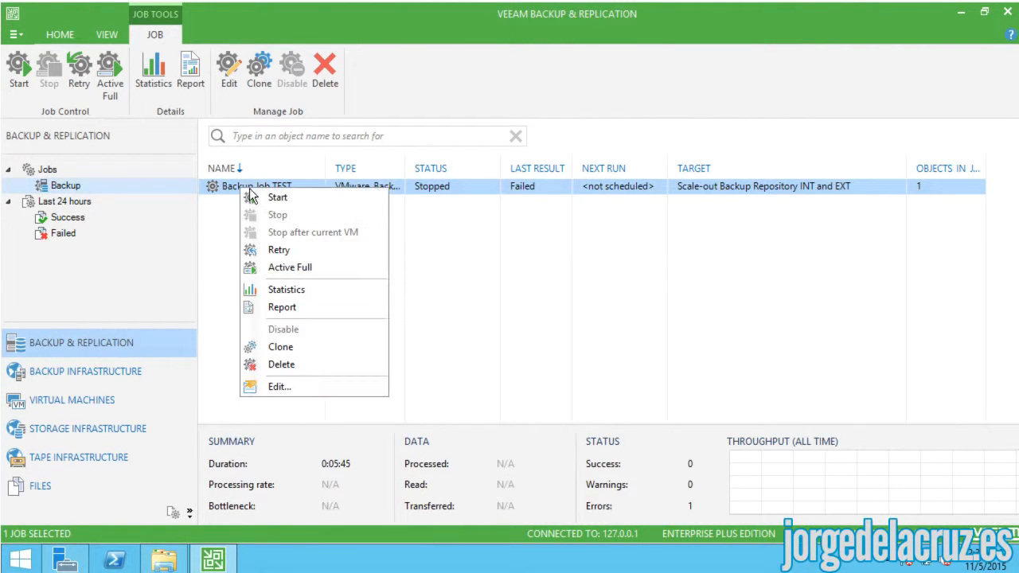
pyautogui.click(287, 268)
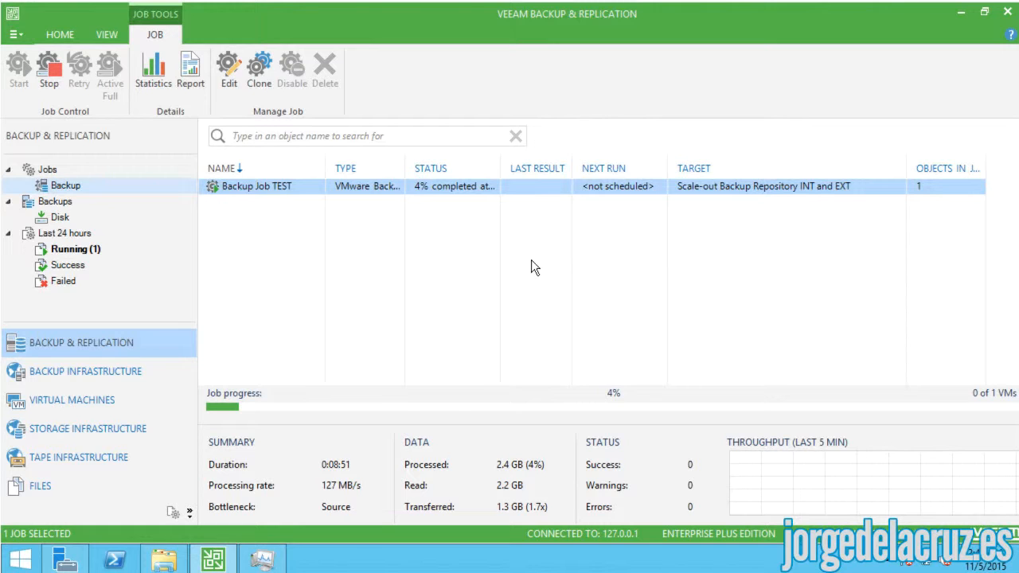
# - Open E:\Backup_Job_TEST on VEEAM INT to check its backup files
pyautogui.click(163, 560)
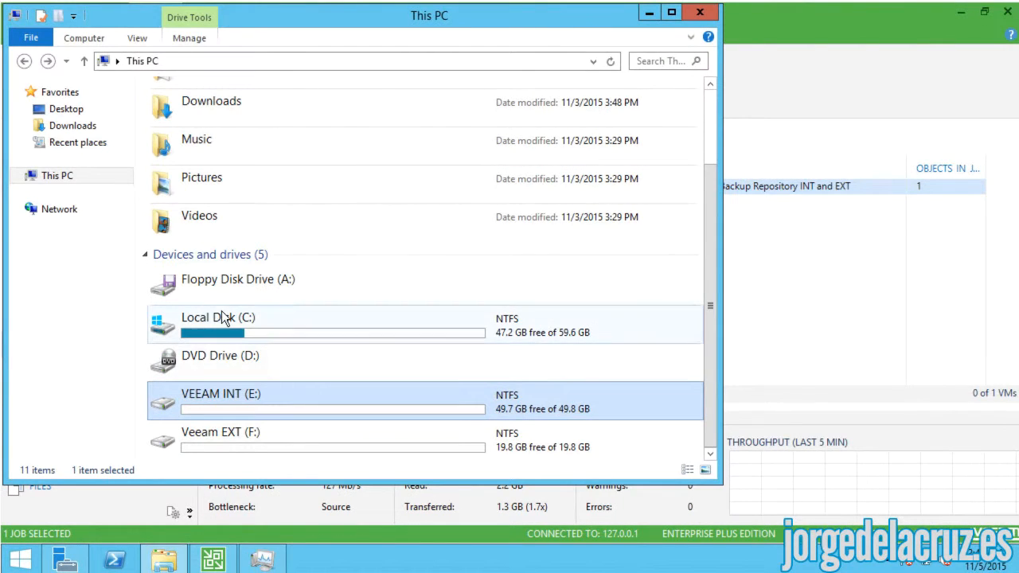
pyautogui.doubleClick(177, 408)
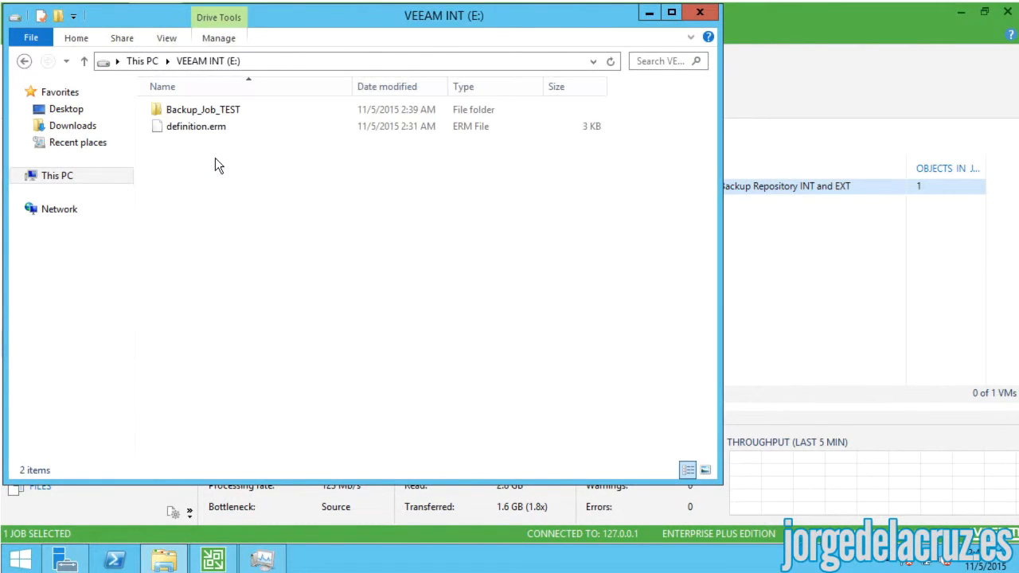
pyautogui.doubleClick(189, 110)
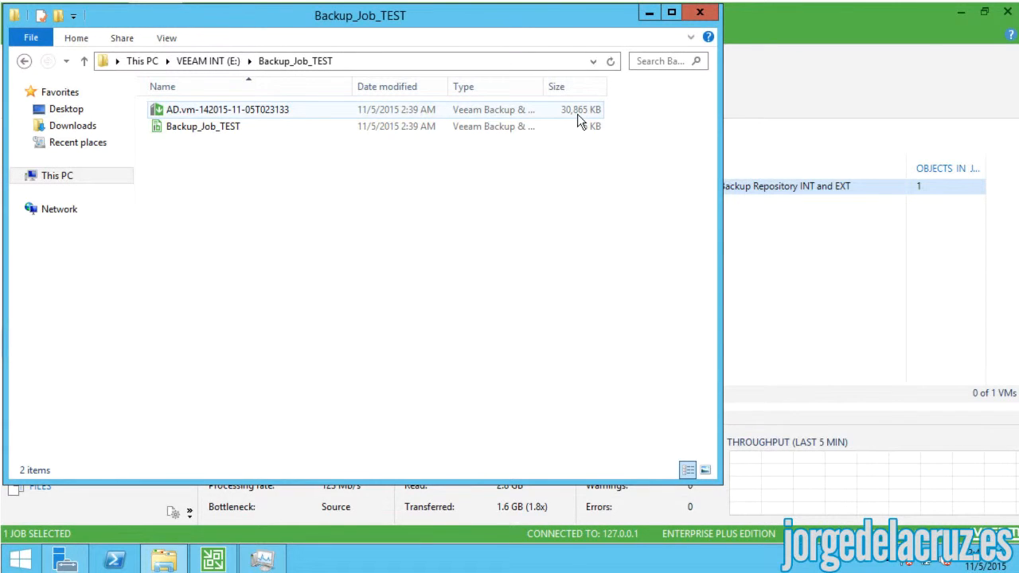
pyautogui.click(24, 62)
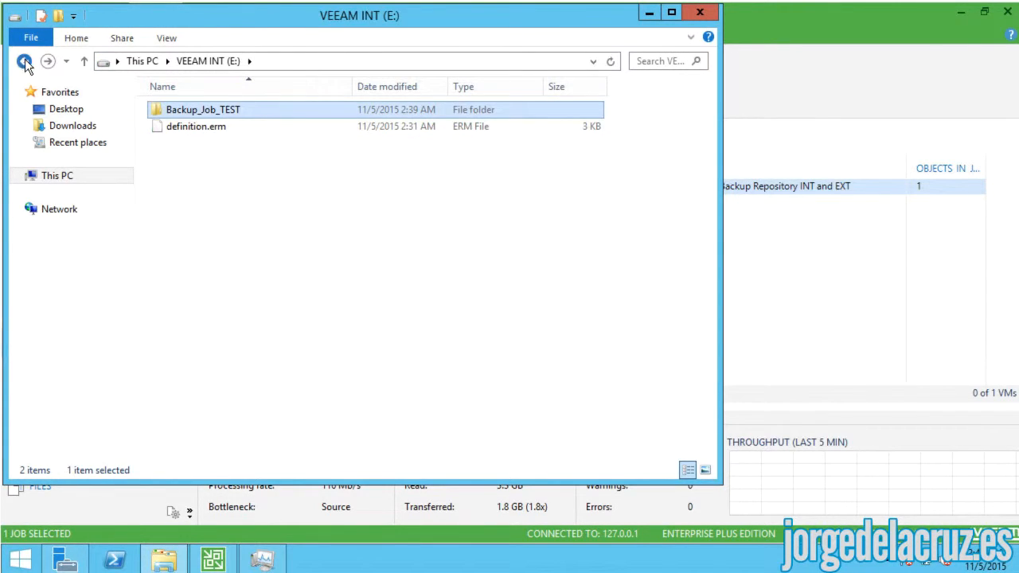
pyautogui.click(24, 62)
# - Check that F:\Backup_Job_TEST on Veeam EXT is empty, then return to Veeam
pyautogui.scroll(-1, 212, 410)
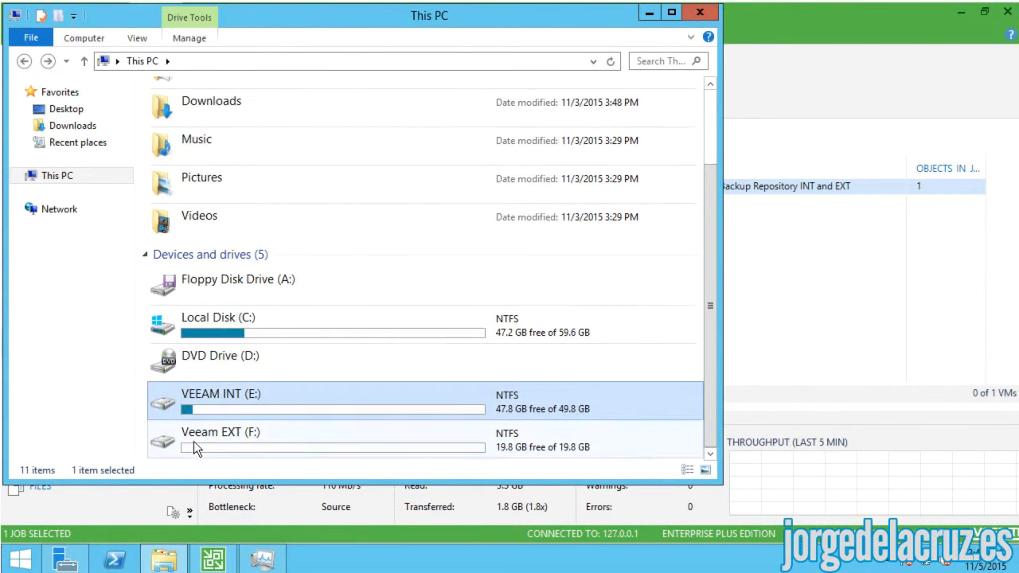
pyautogui.click(194, 441)
pyautogui.doubleClick(174, 437)
pyautogui.doubleClick(199, 111)
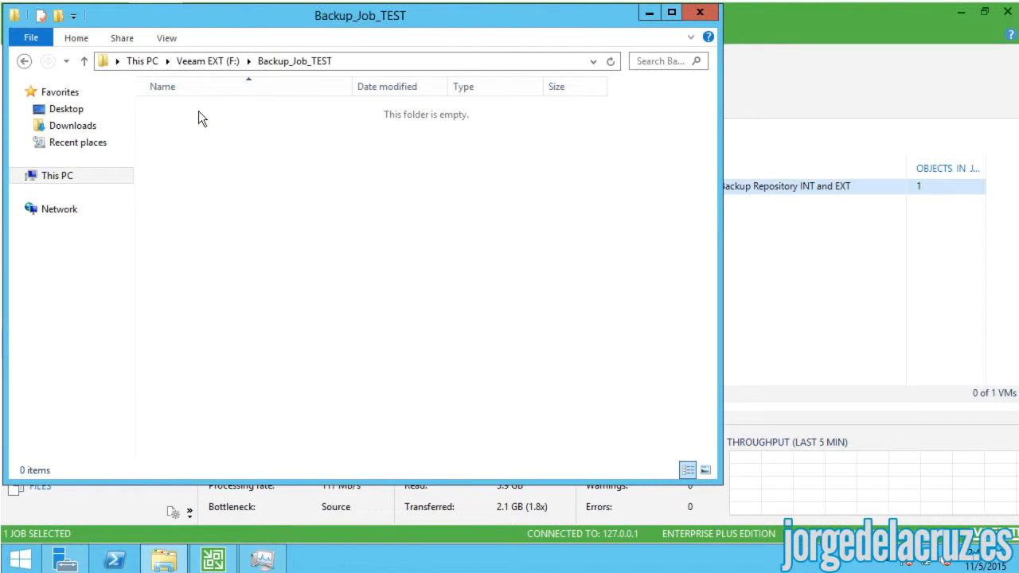
pyautogui.click(23, 61)
pyautogui.click(24, 62)
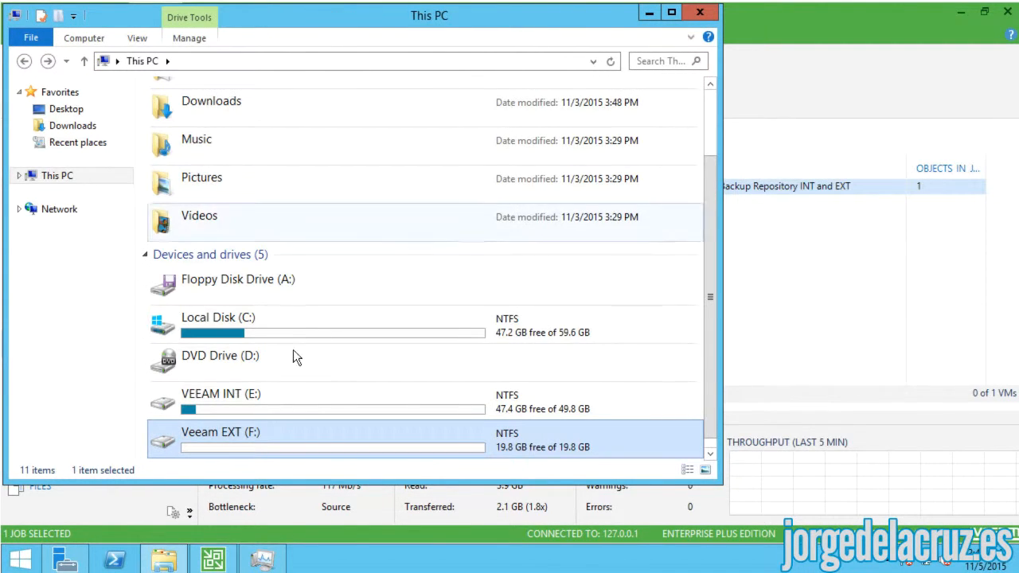
pyautogui.click(276, 406)
pyautogui.click(764, 330)
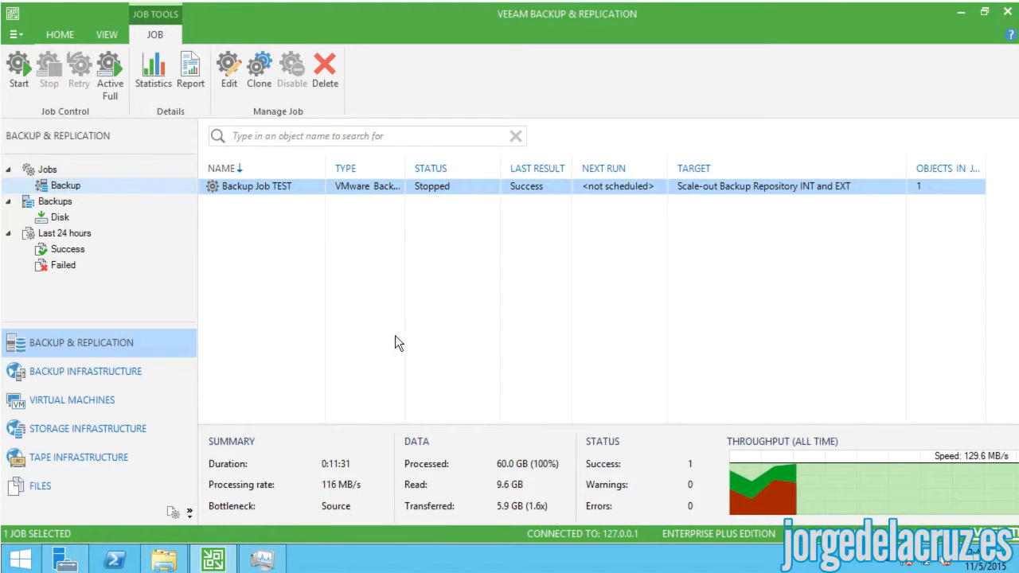
# - Start Backup Job TEST again and, near 99%, bring up This PC in File Explorer
pyautogui.rightClick(281, 185)
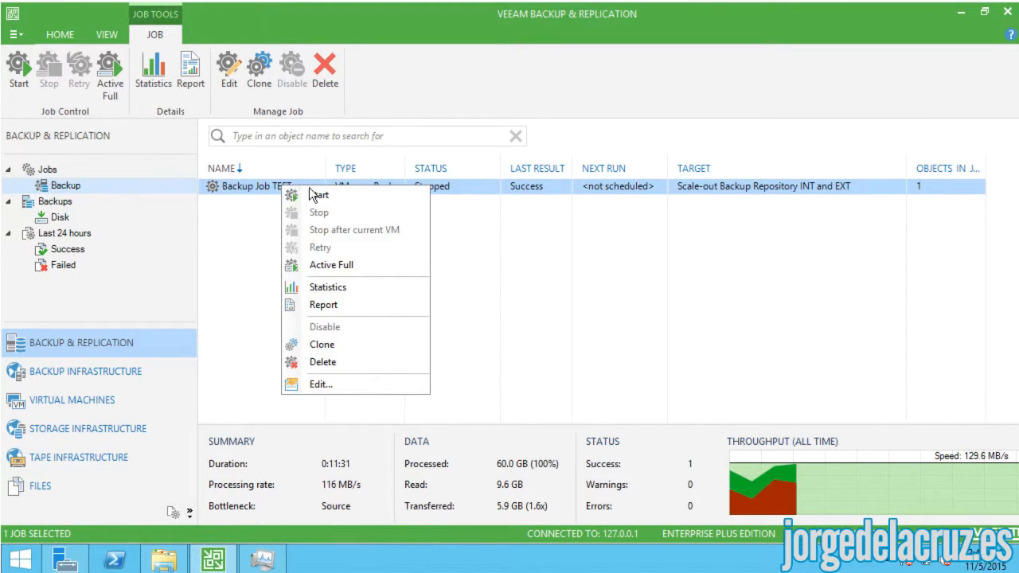
pyautogui.click(350, 195)
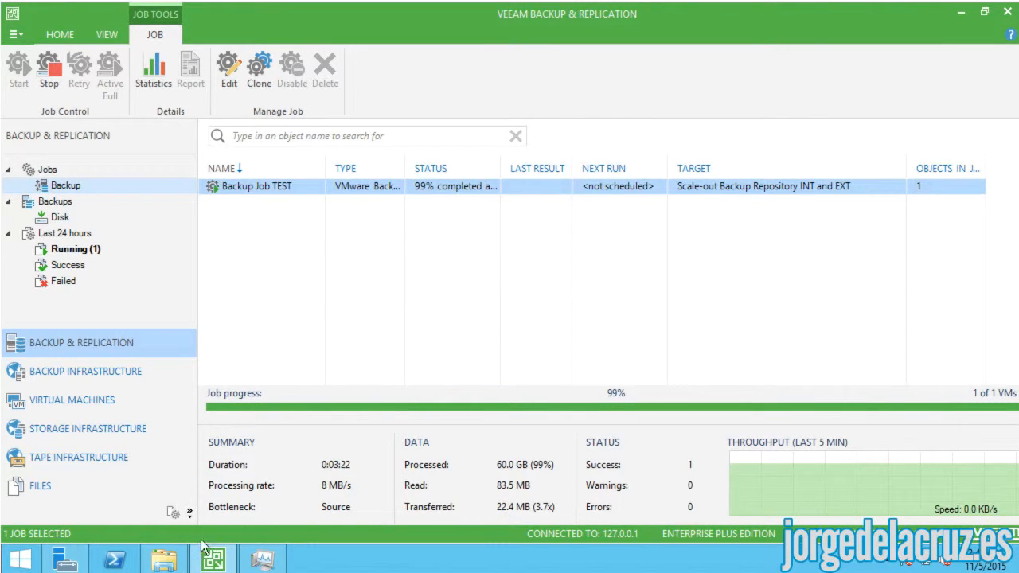
pyautogui.click(164, 560)
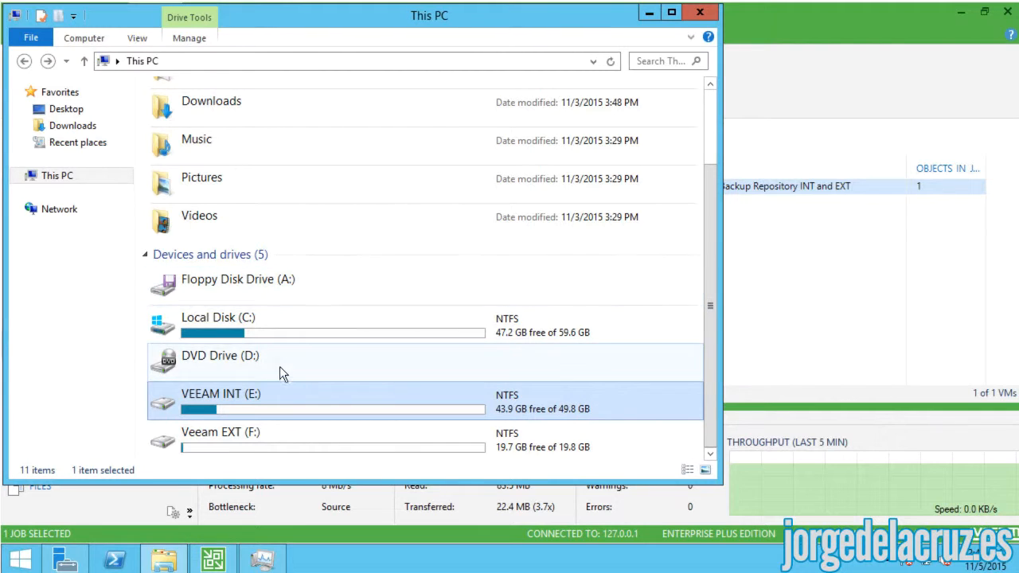
# - Check the full .vbk backup file in E:\Backup_Job_TEST on VEEAM INT
pyautogui.click(272, 423)
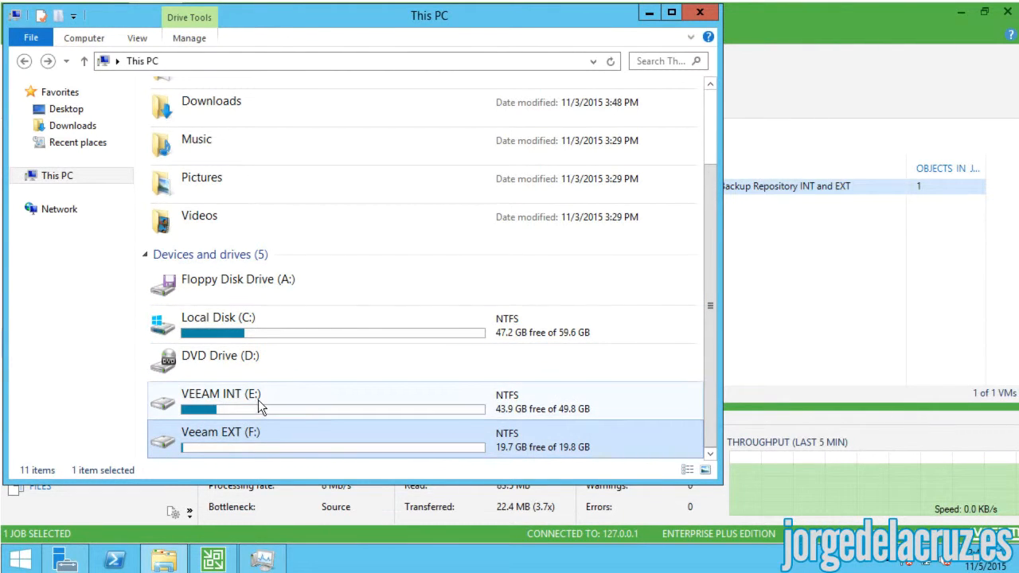
pyautogui.doubleClick(258, 400)
pyautogui.doubleClick(191, 109)
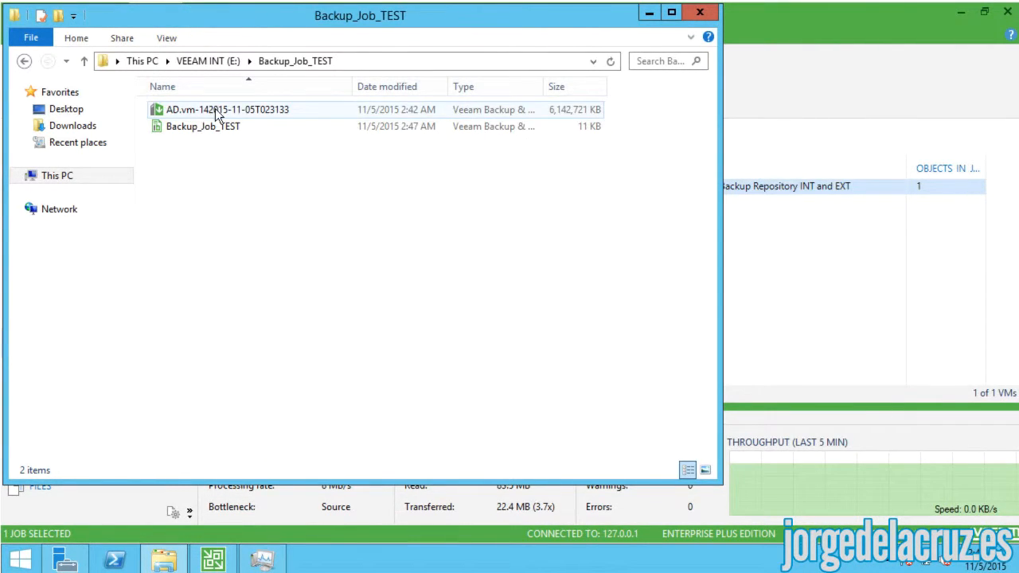
pyautogui.click(243, 112)
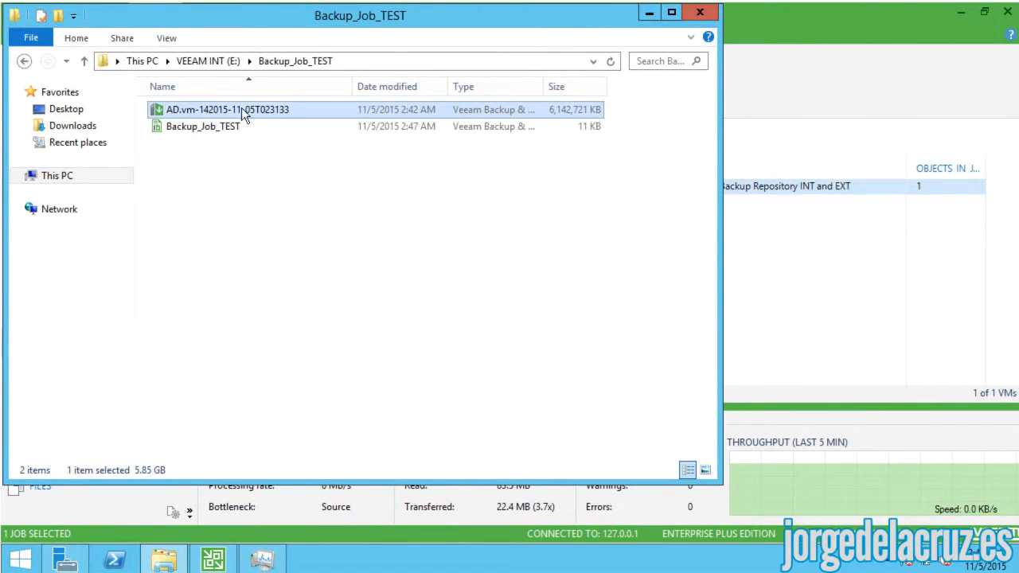
# - Check the incremental file in F:\Backup_Job_TEST, then reselect Backup Job TEST in Veeam
pyautogui.click(43, 182)
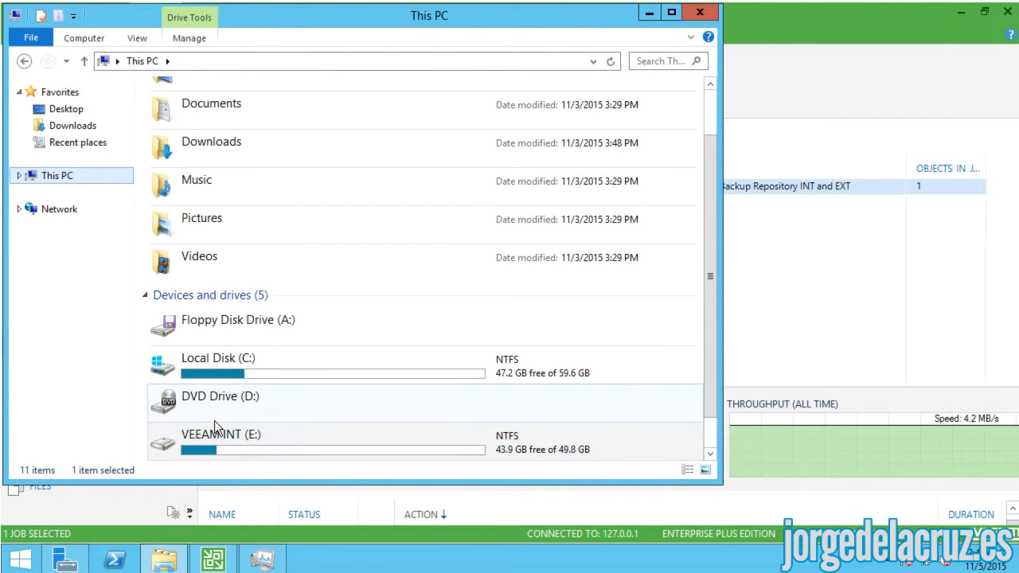
pyautogui.click(222, 403)
pyautogui.scroll(-1, 224, 408)
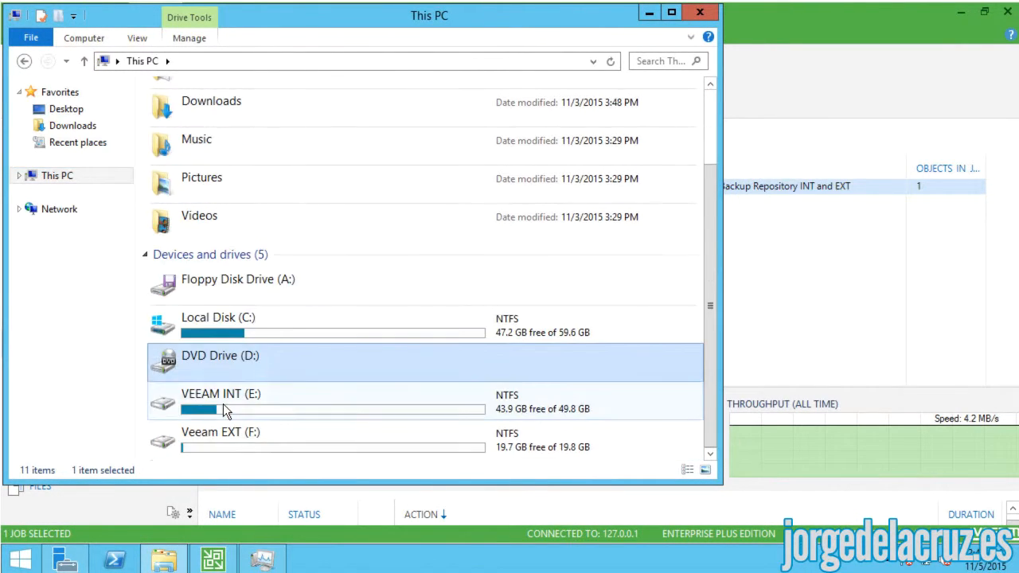
pyautogui.doubleClick(194, 441)
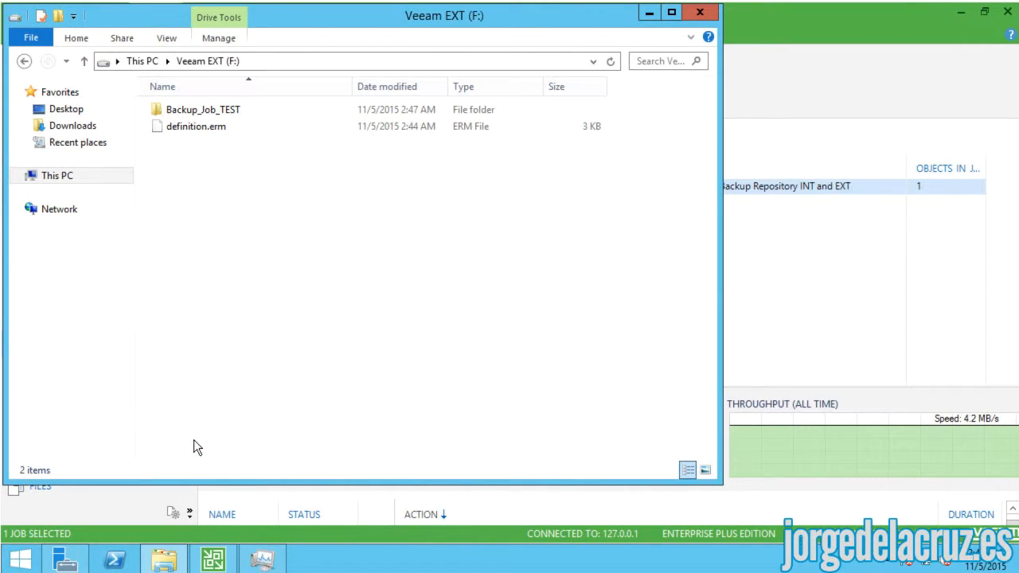
pyautogui.doubleClick(193, 110)
pyautogui.click(458, 113)
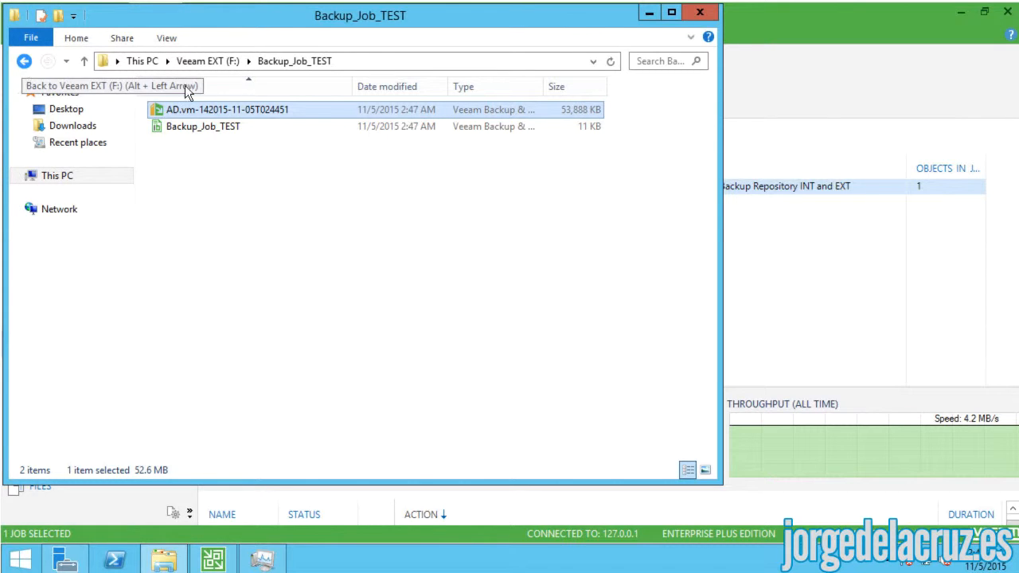
pyautogui.click(767, 257)
pyautogui.click(364, 188)
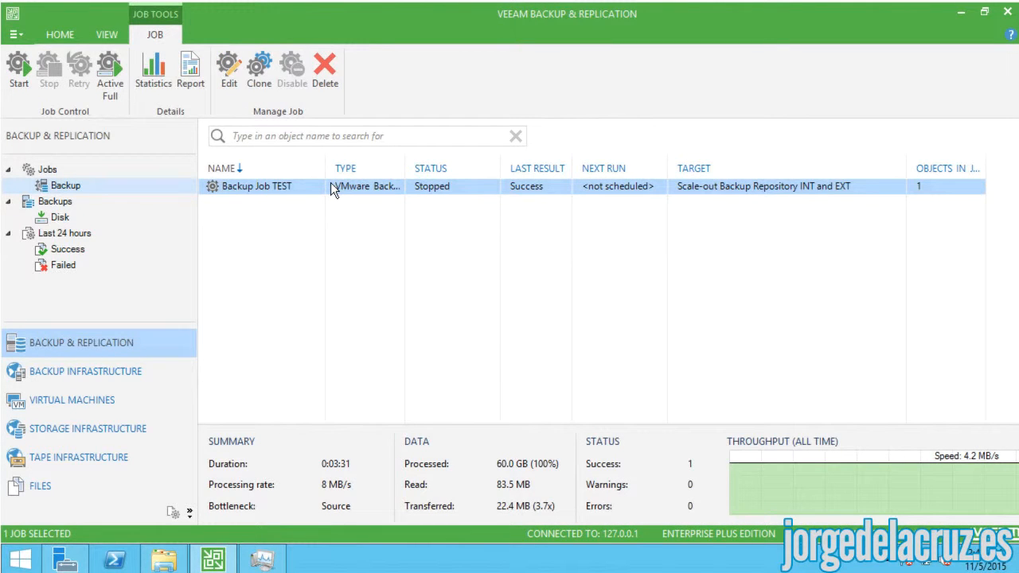
# - Review the last run's statistics log, then start Backup Job TEST again
pyautogui.rightClick(330, 182)
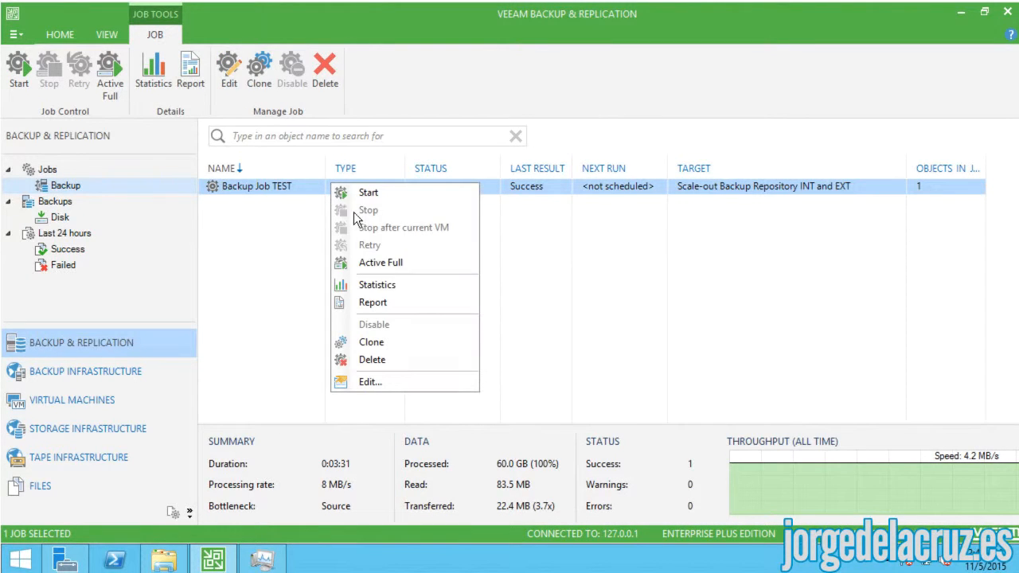
pyautogui.click(387, 284)
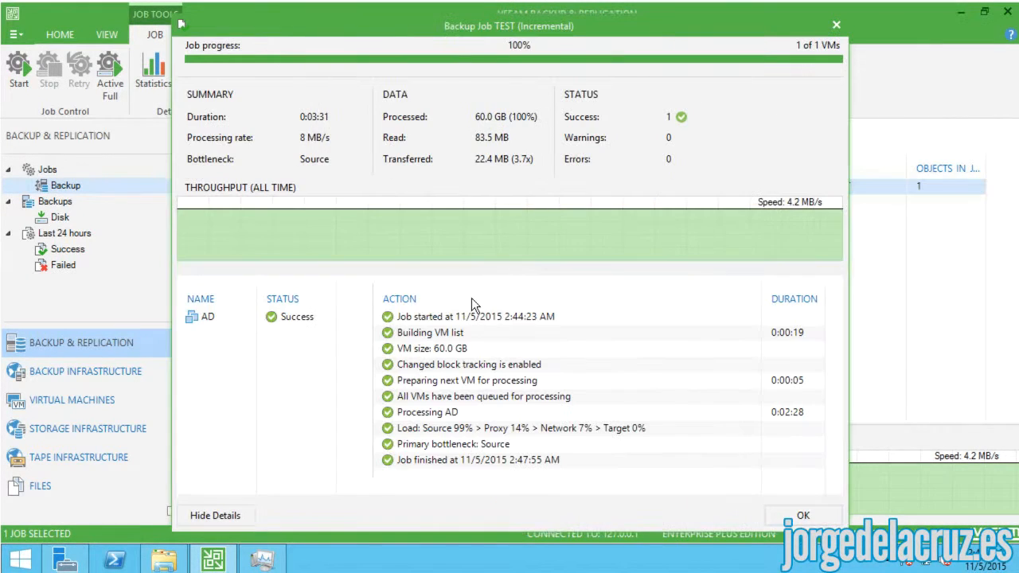
pyautogui.click(430, 319)
pyautogui.click(426, 335)
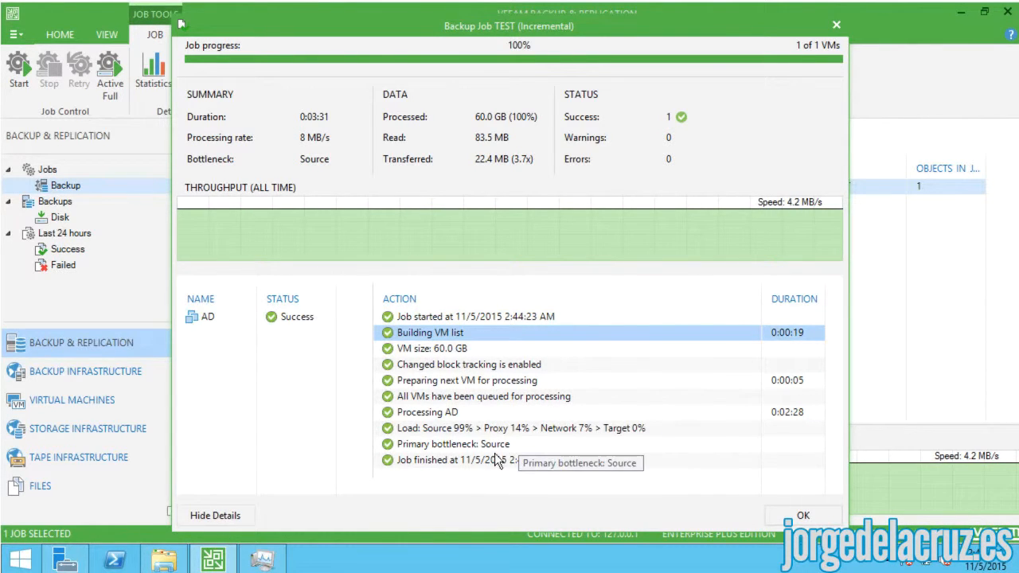
pyautogui.click(836, 24)
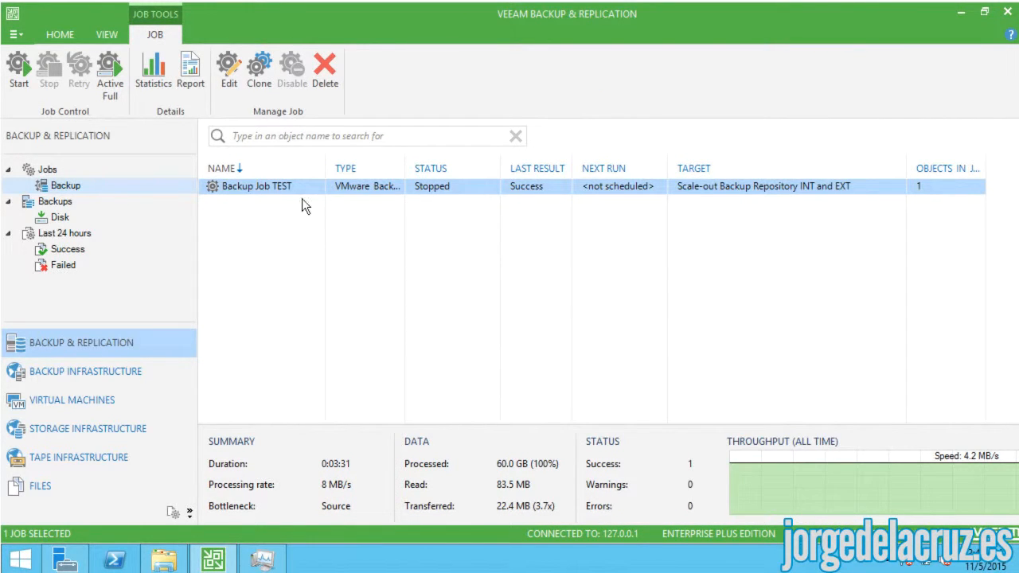
pyautogui.rightClick(247, 185)
pyautogui.click(278, 198)
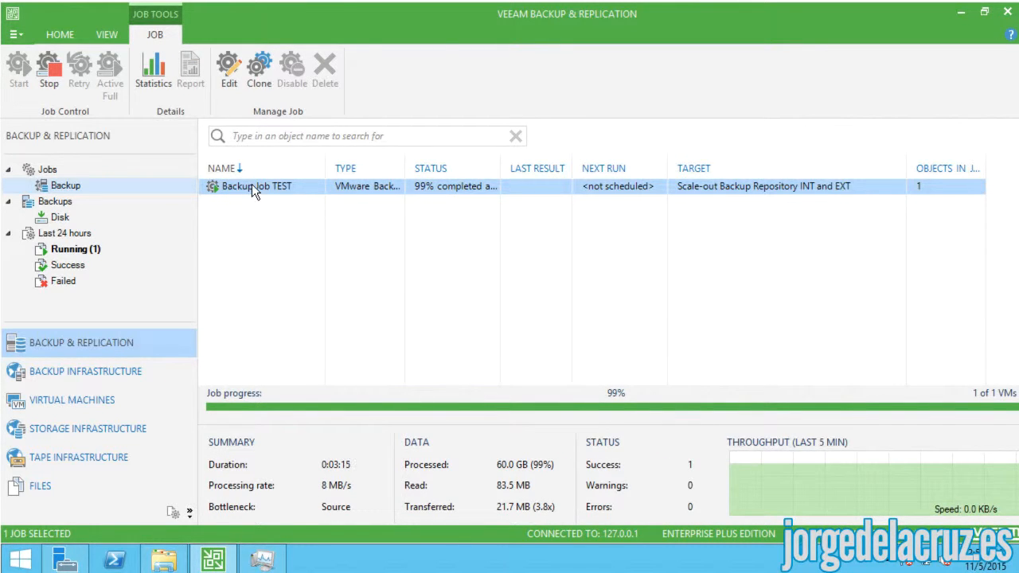
# - View the finished Backup Job TEST run's statistics, then switch to File Explorer's This PC
pyautogui.rightClick(361, 189)
pyautogui.click(303, 239)
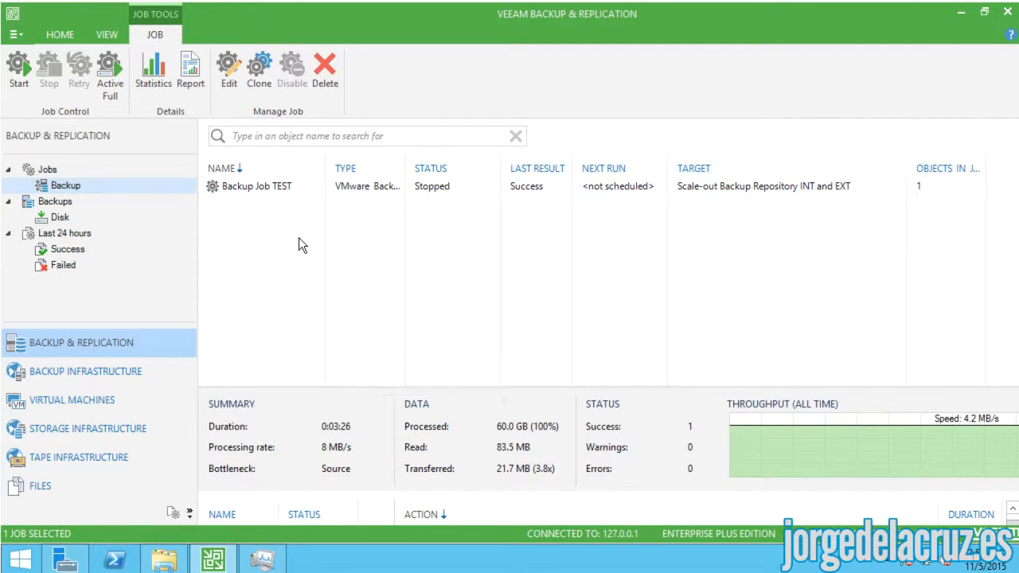
pyautogui.rightClick(372, 188)
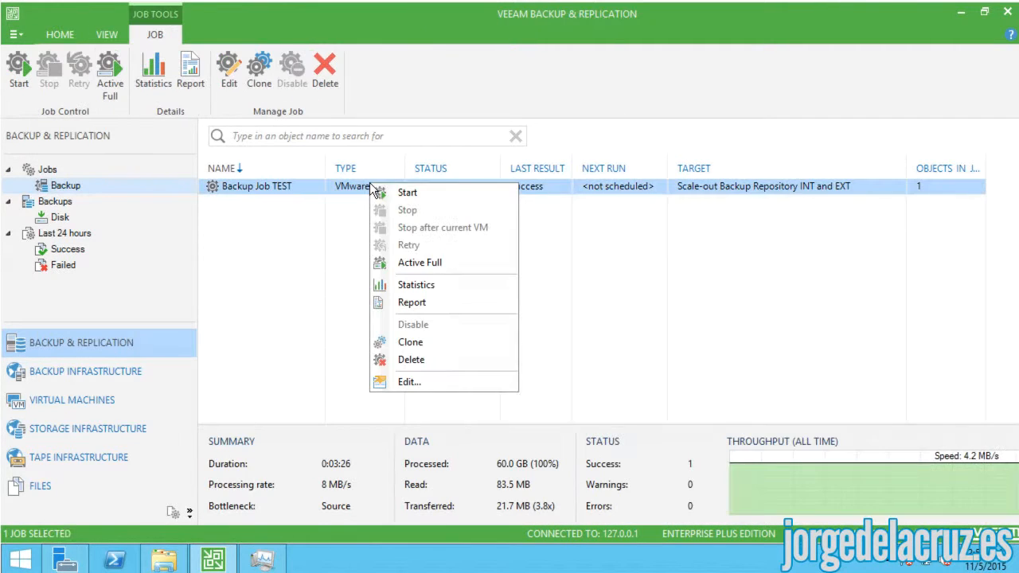
pyautogui.click(401, 285)
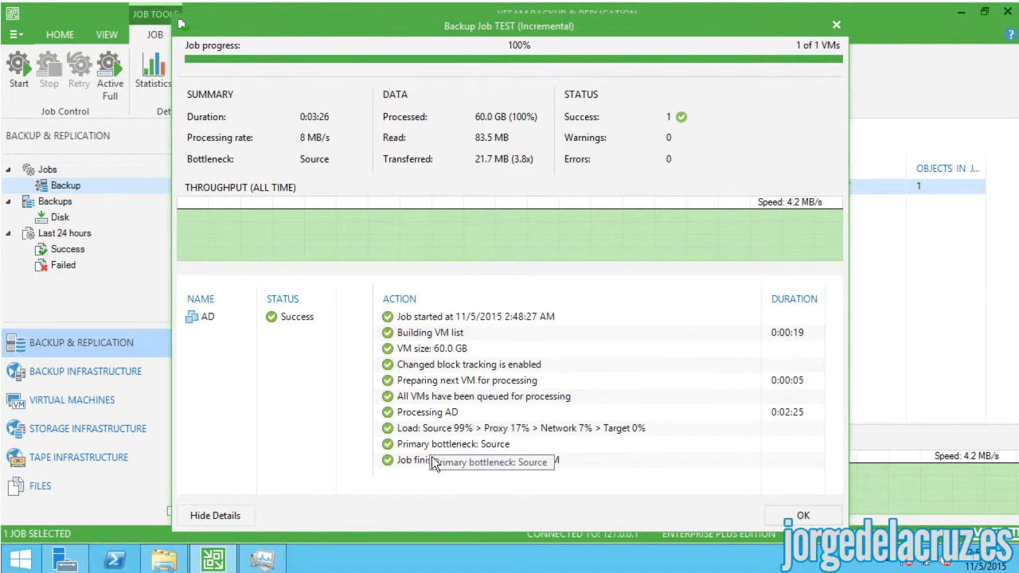
pyautogui.click(833, 25)
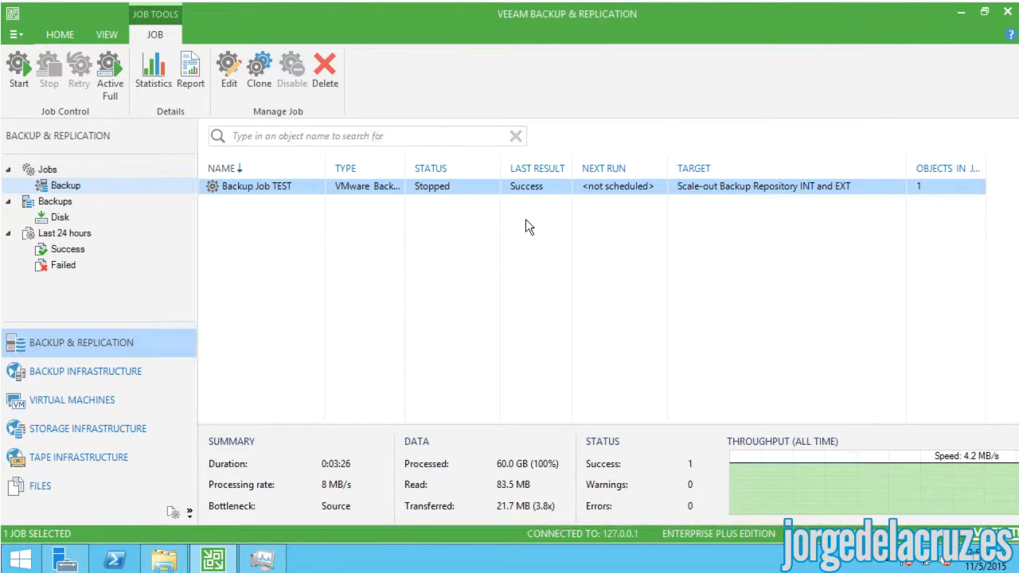
pyautogui.click(163, 560)
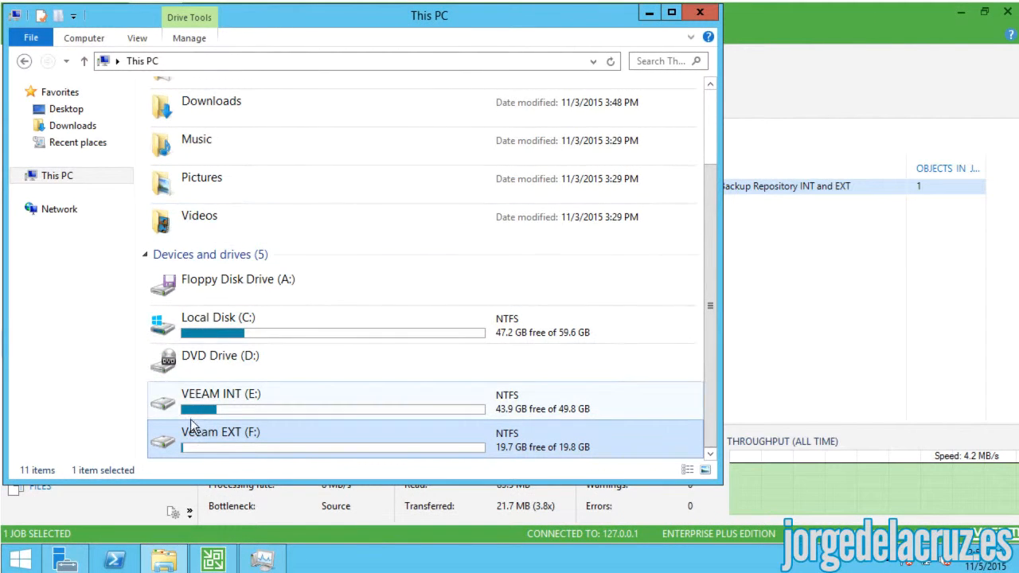
# - Open F:\Backup_Job_TEST to see the two .vib incremental files, then close File Explorer
pyautogui.doubleClick(179, 447)
pyautogui.doubleClick(189, 116)
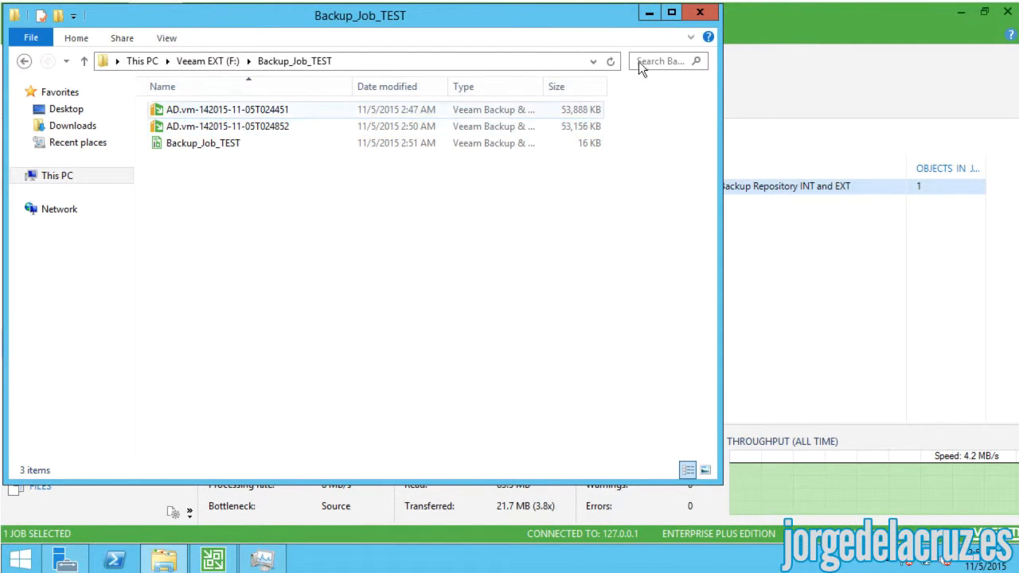
pyautogui.click(699, 12)
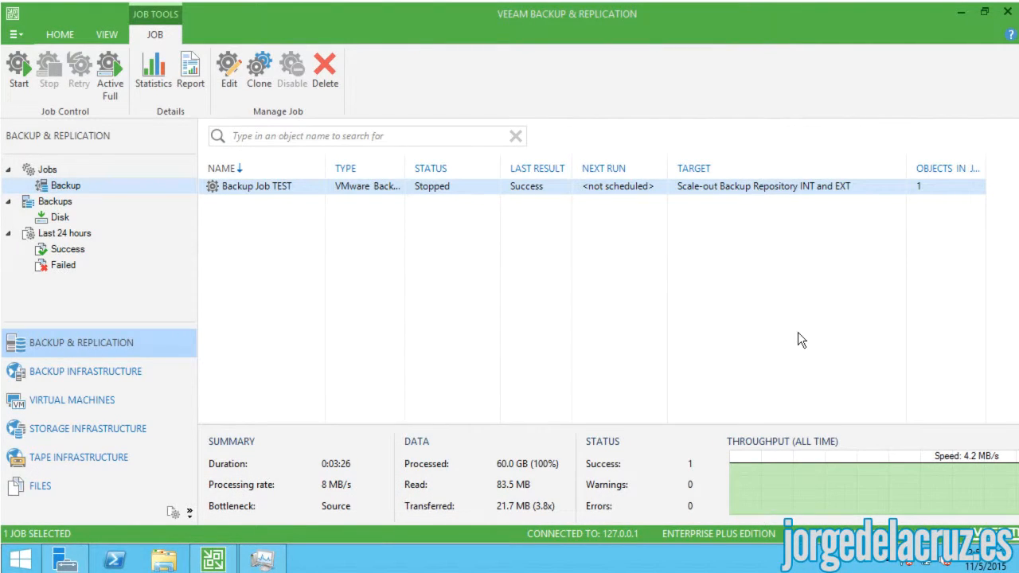